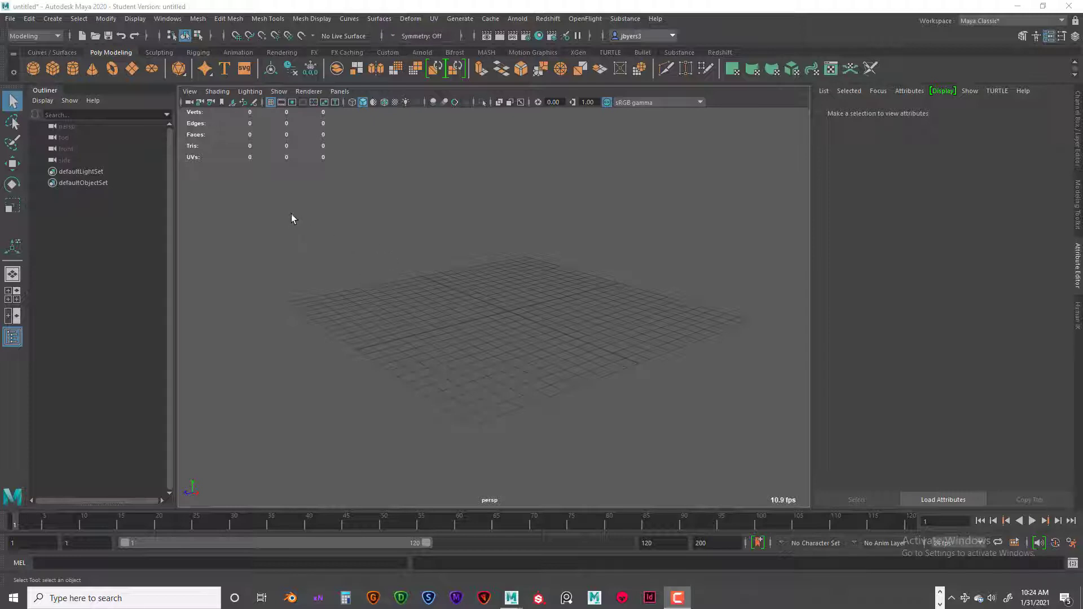
click(10, 18)
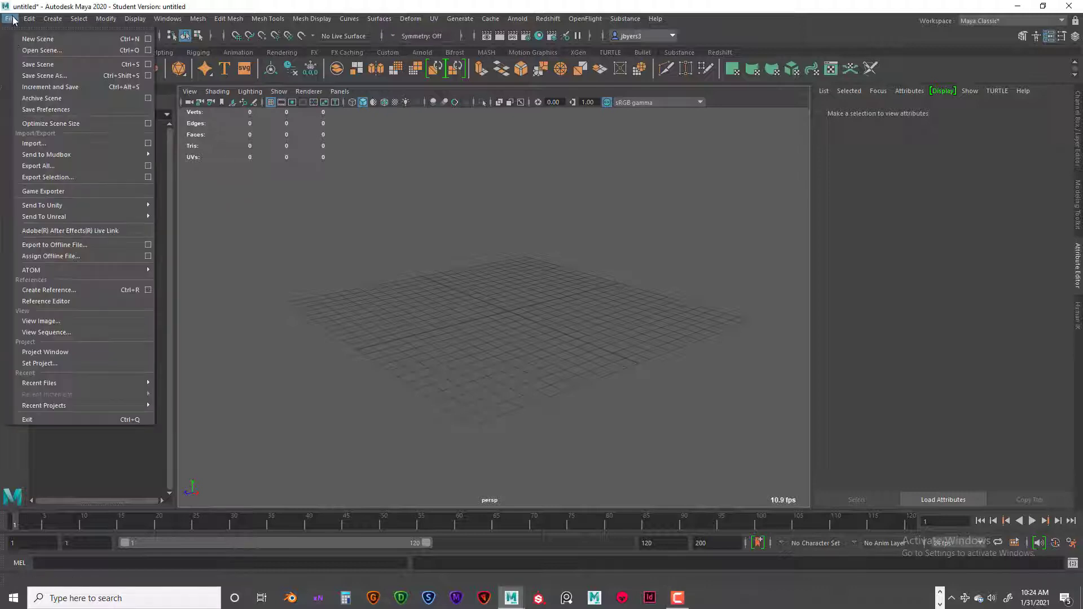
click(55, 363)
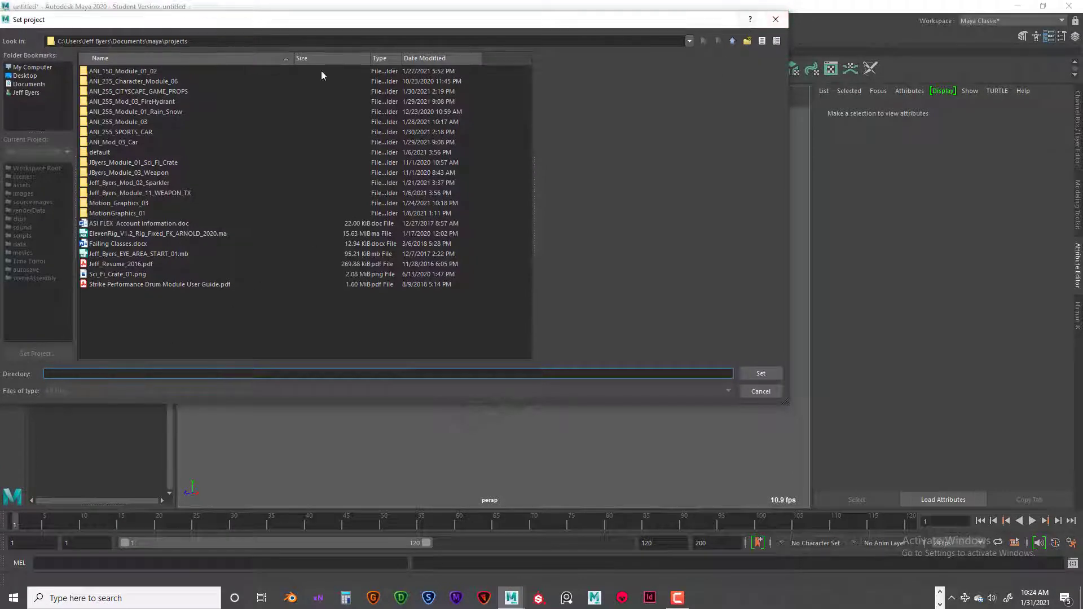
key(Escape)
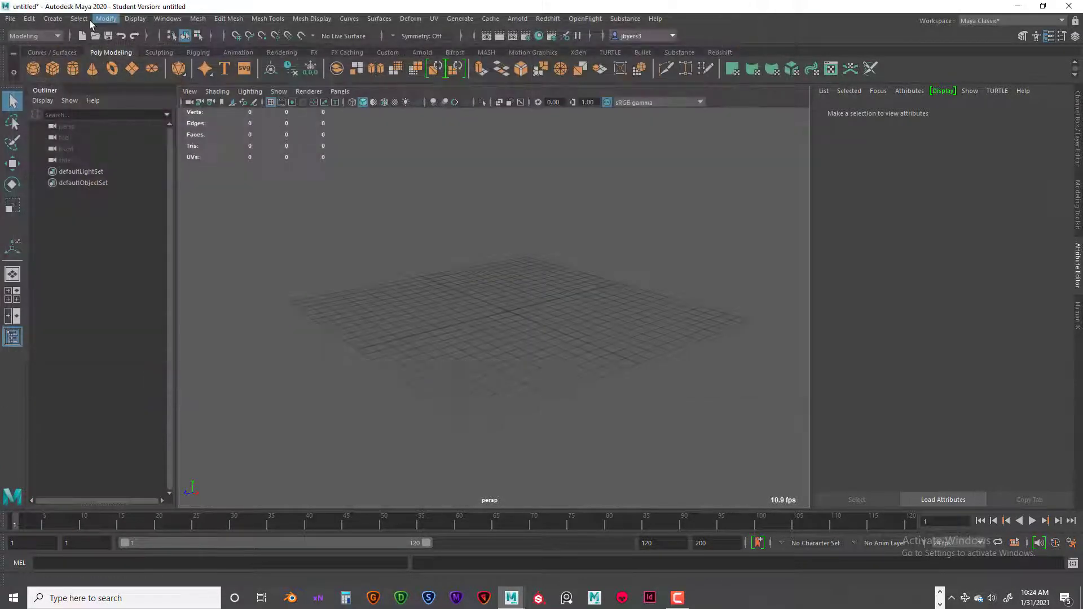
Create a new project named ANI_255_Mod_03_Fire_Hydrant in the default projects location, keeping the standard folder names.
click(10, 18)
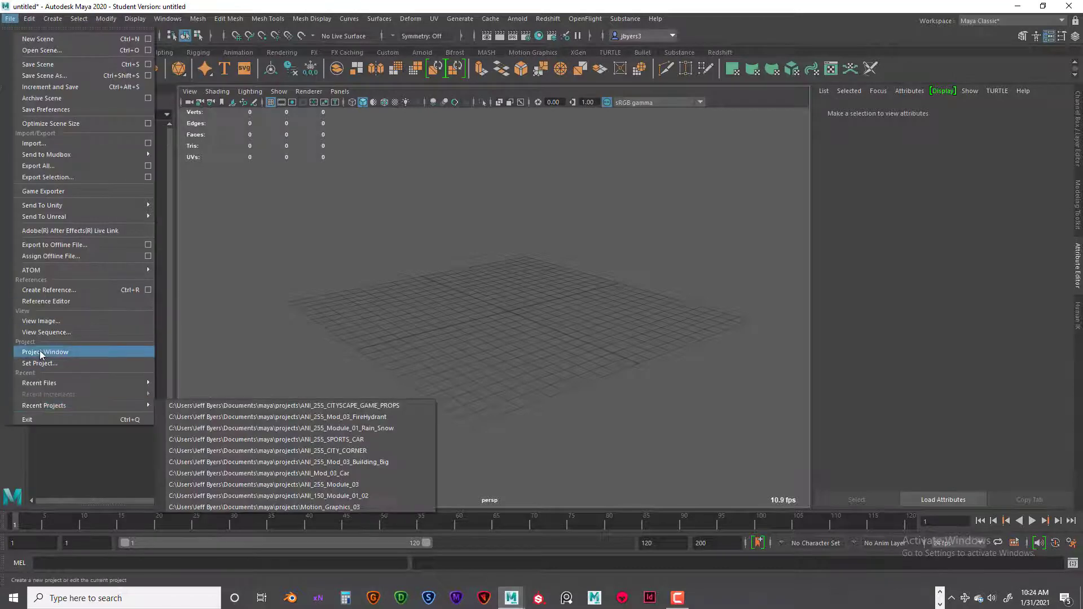
click(34, 352)
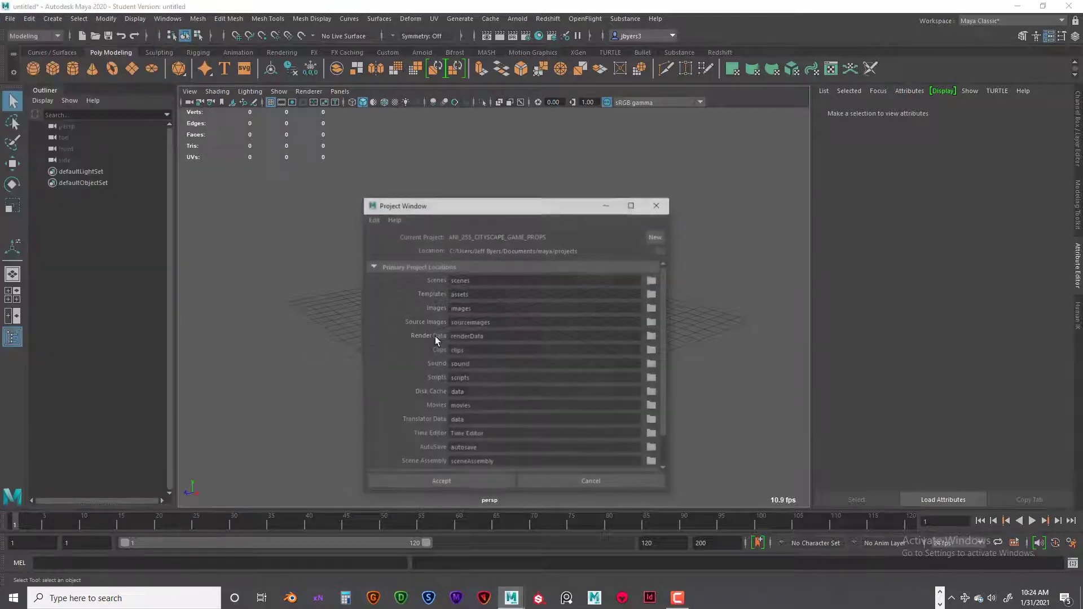
click(657, 235)
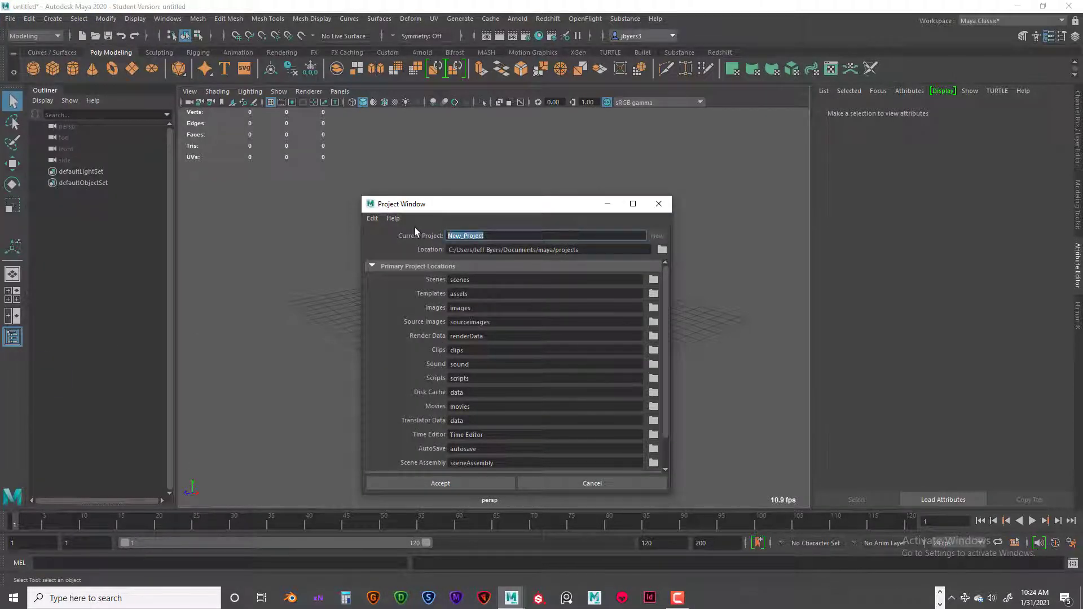
text(AN)
text(I_255)
text(_Mod)
text(_J3_)
text(Fire)
text(_Hydrant)
text(0)
click(454, 482)
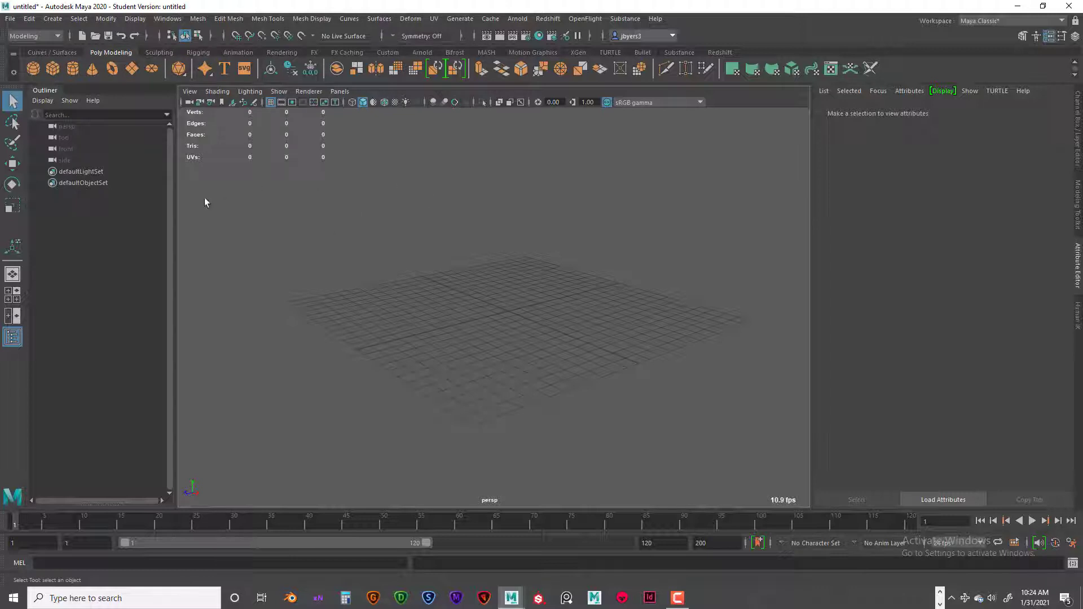
Set the current project to the ANI_255_CITYSCAPE_GAME_PROPS folder.
click(14, 19)
click(38, 364)
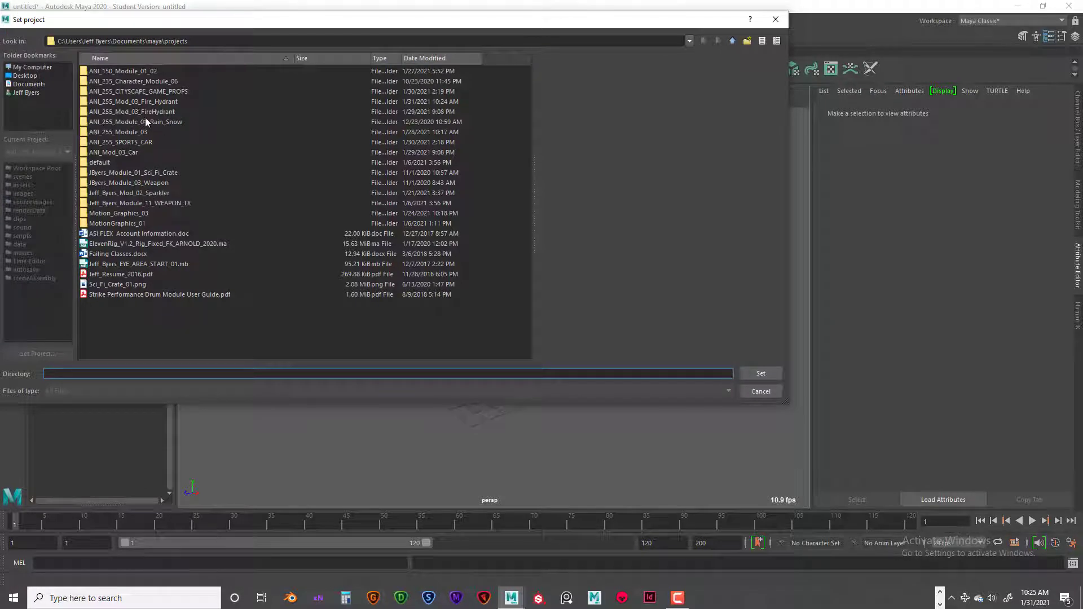
click(130, 91)
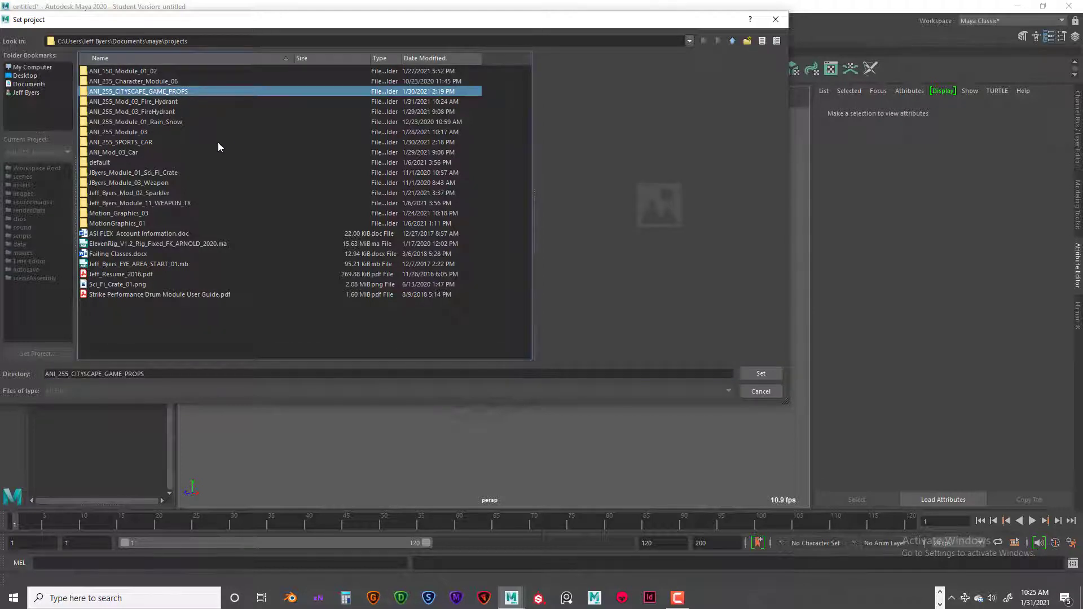
click(134, 142)
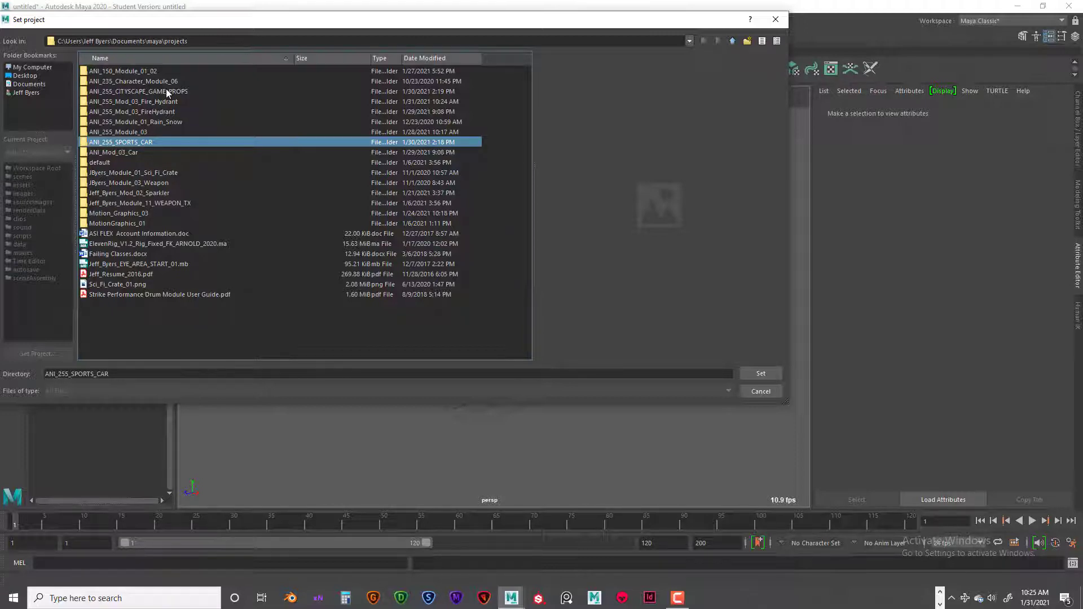
click(137, 90)
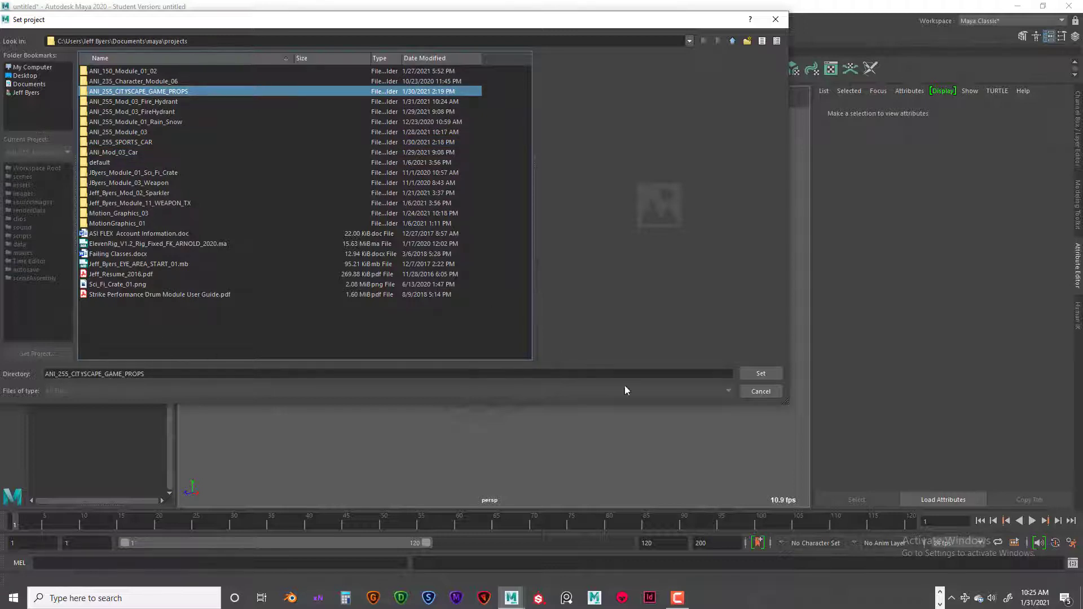
click(757, 375)
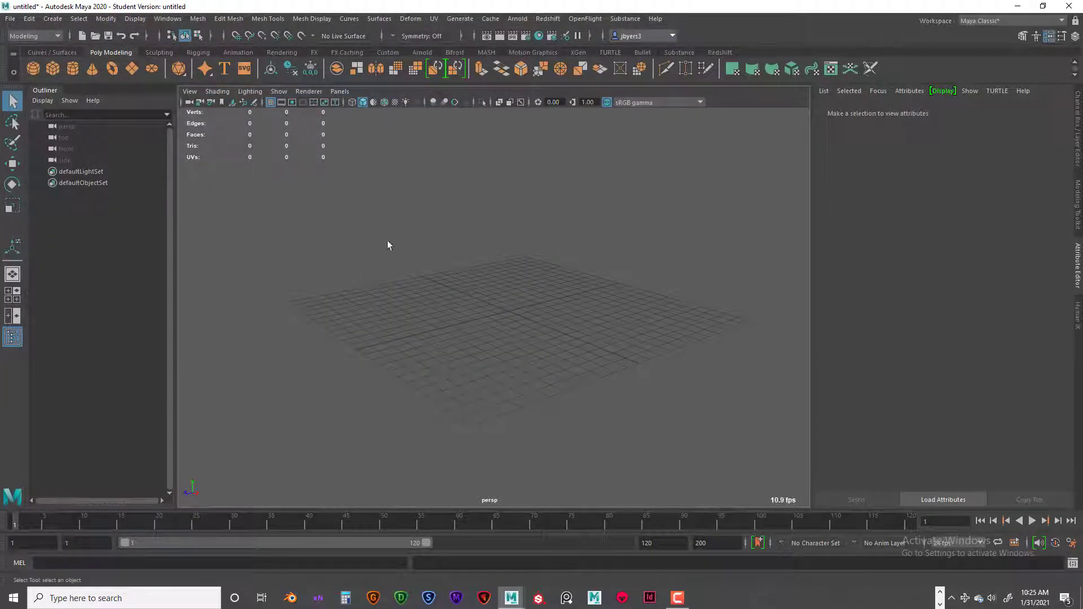
Import fire_hydrant.fbx from the project's scenes folder and bring the whole hydrant into view.
click(10, 19)
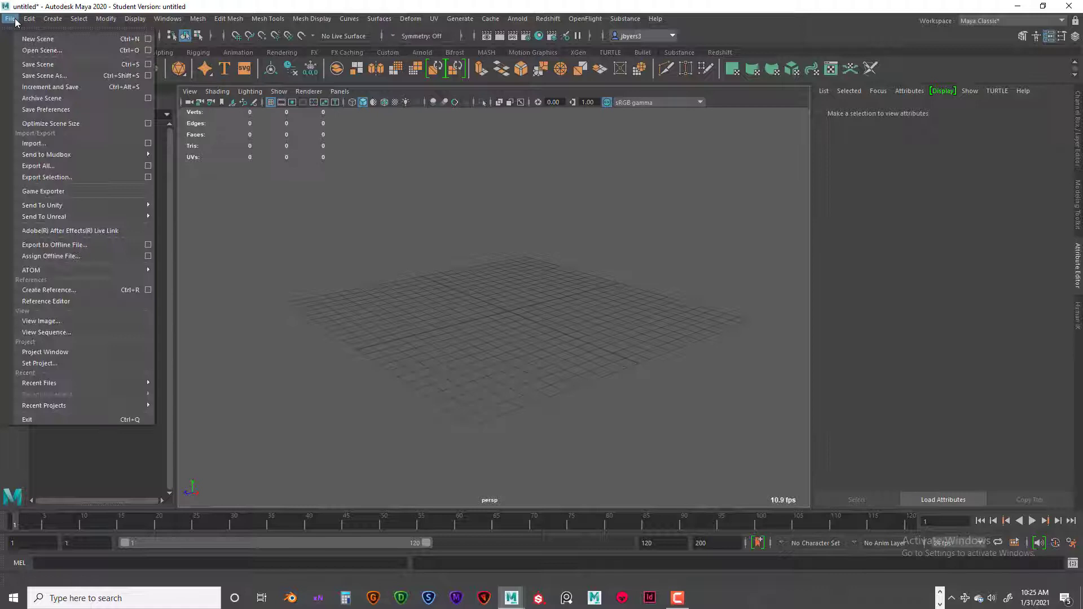
click(35, 144)
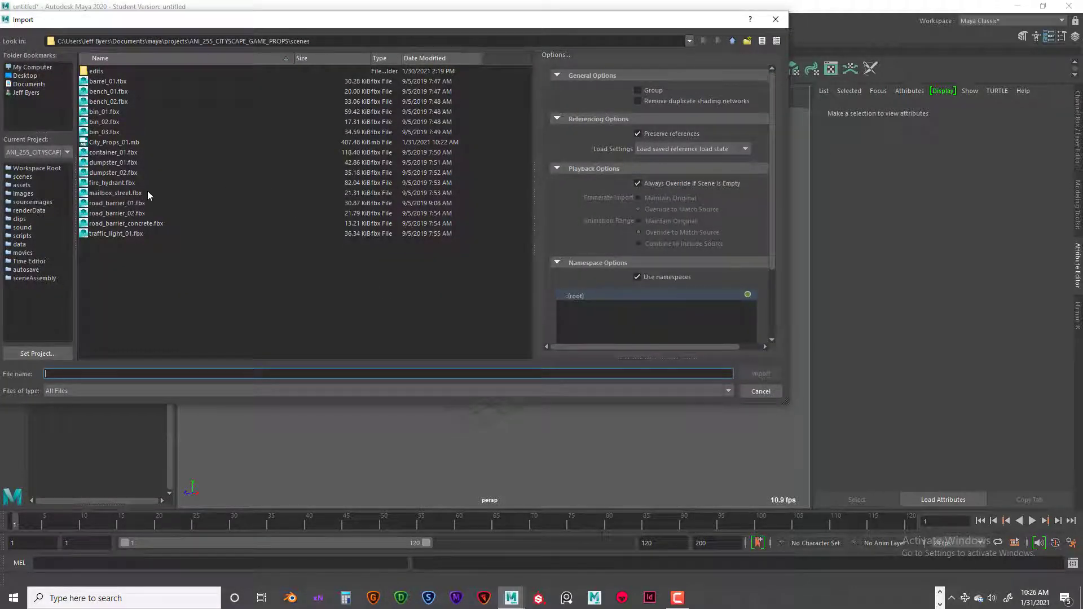
click(107, 183)
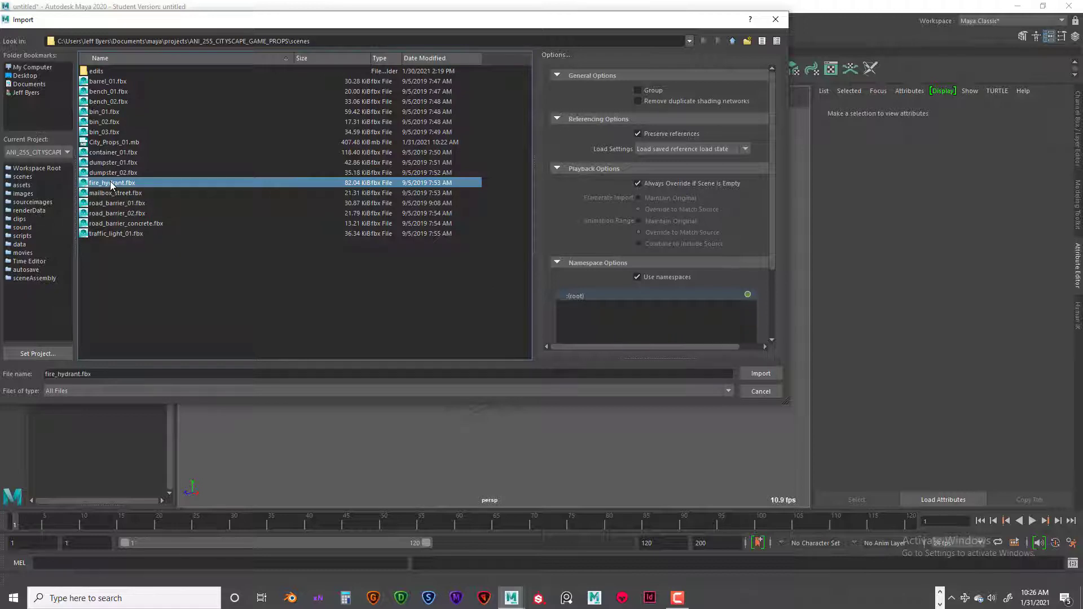
click(767, 374)
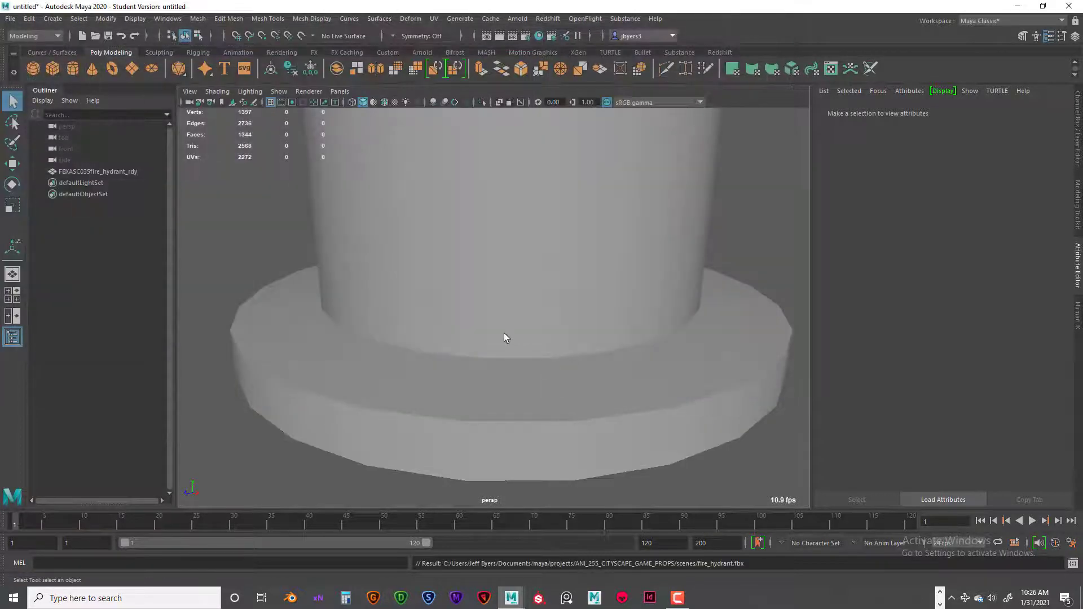
scroll(506, 337, down, 5)
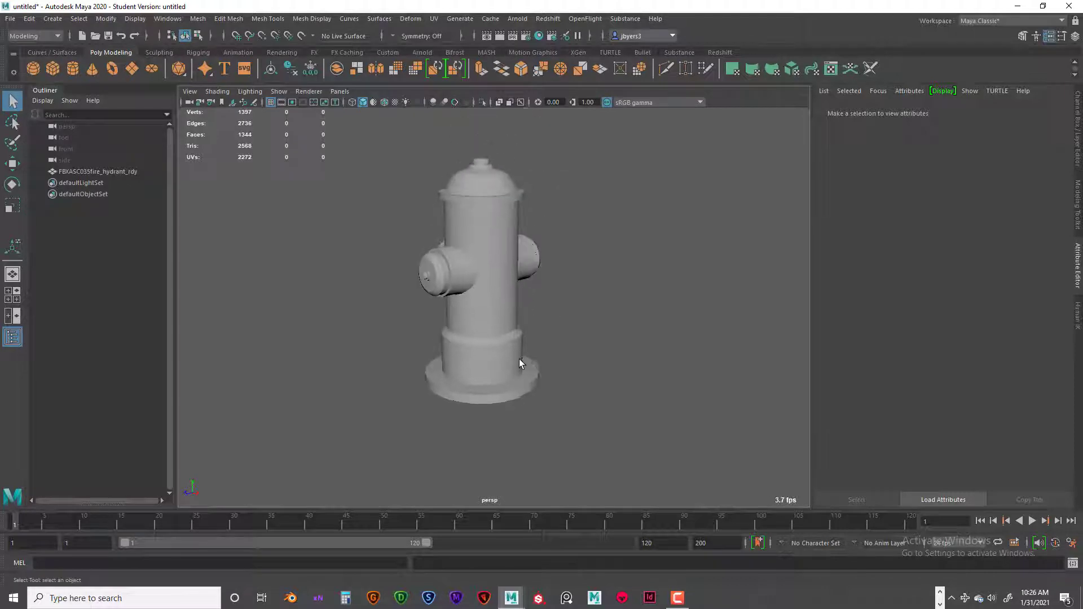
Check the hydrant's mesh in wireframe and switch the viewport to textured shading.
alt+drag(519, 358, 492, 345)
key(4)
scroll(536, 337, up, 4)
scroll(538, 356, down, 4)
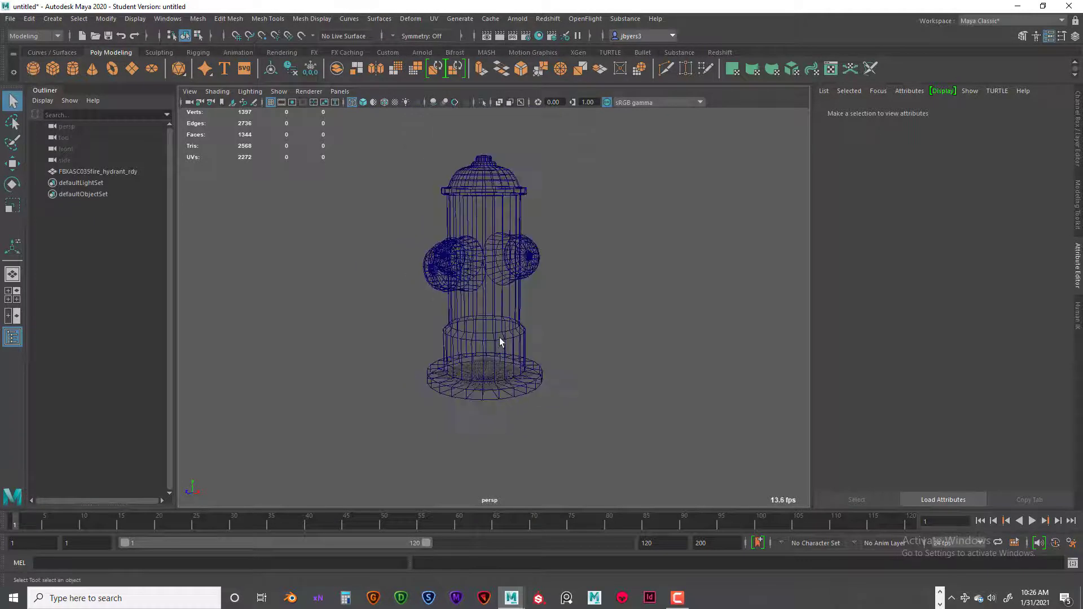
key(6)
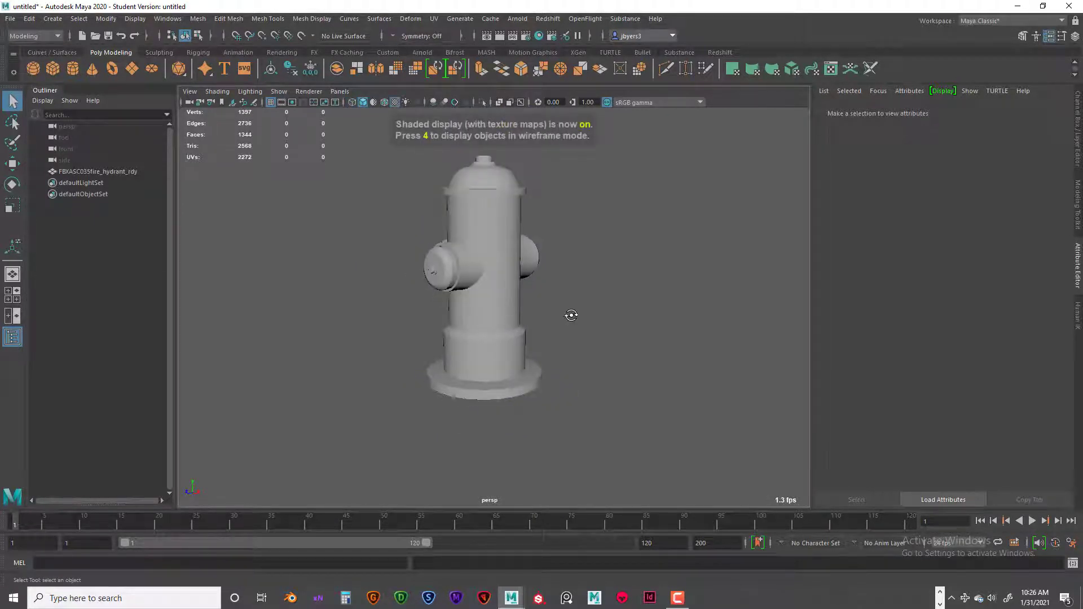
alt+drag(571, 315, 492, 280)
Assign a new Blinn material to the fire hydrant and name it FireHYdrant_TX.
click(492, 279)
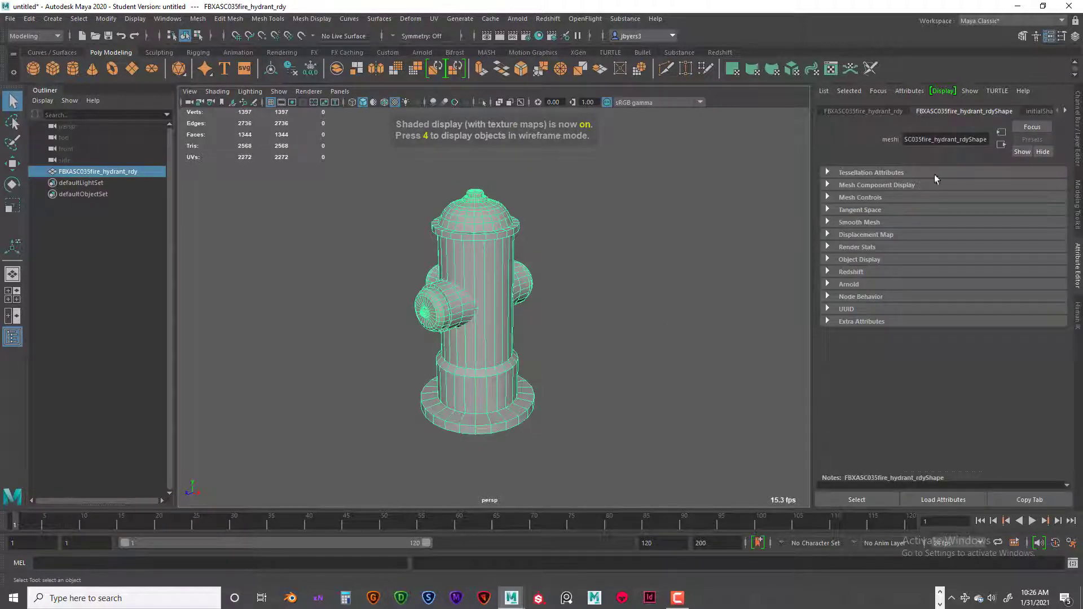
right_drag(479, 243, 463, 533)
click(687, 250)
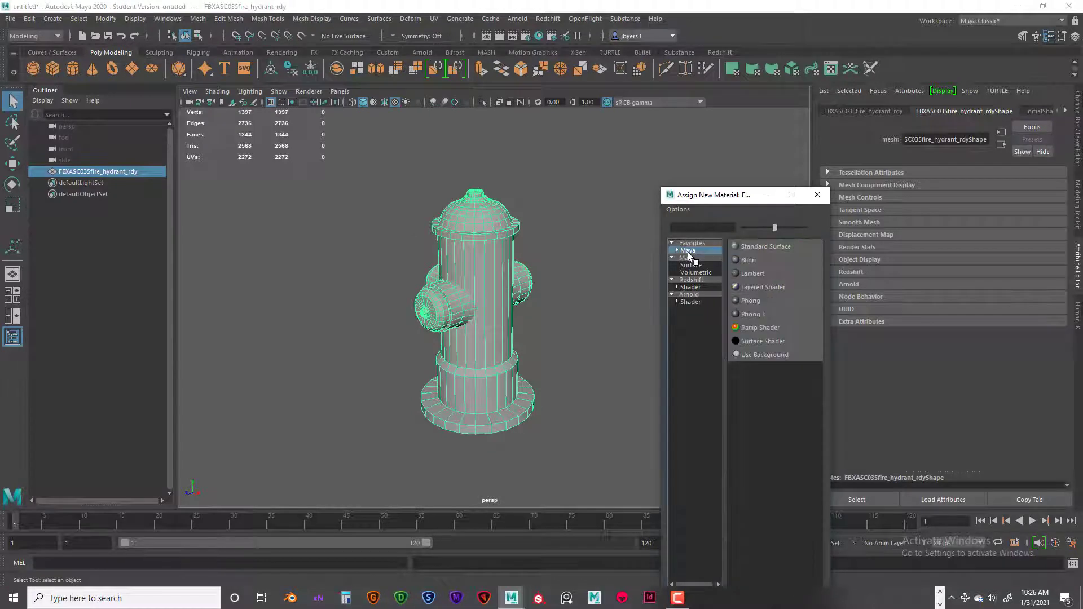
click(750, 258)
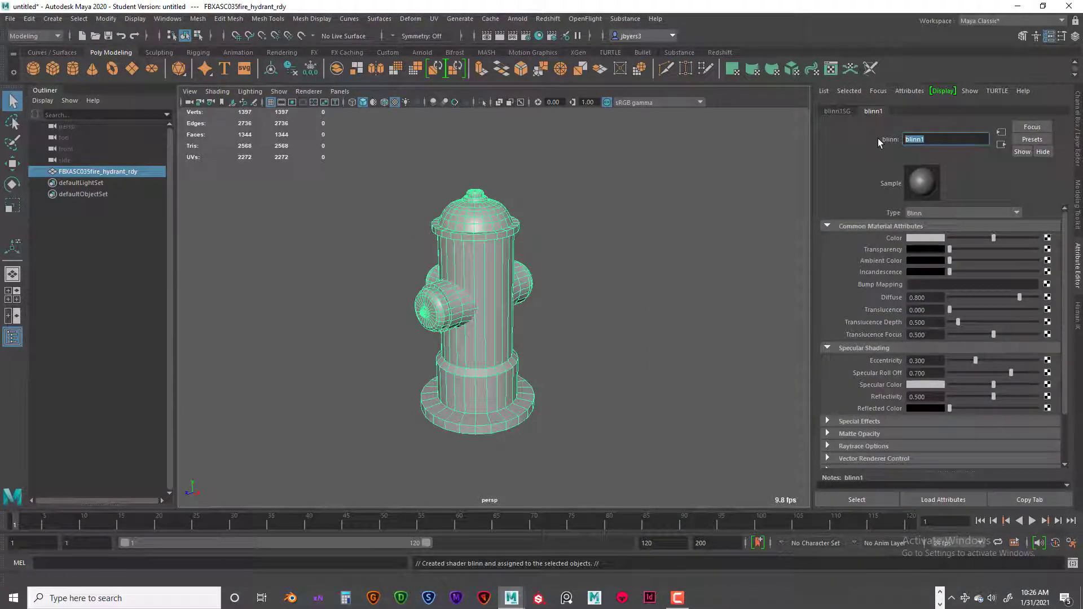
text(FireHydrant_TX)
key(Return)
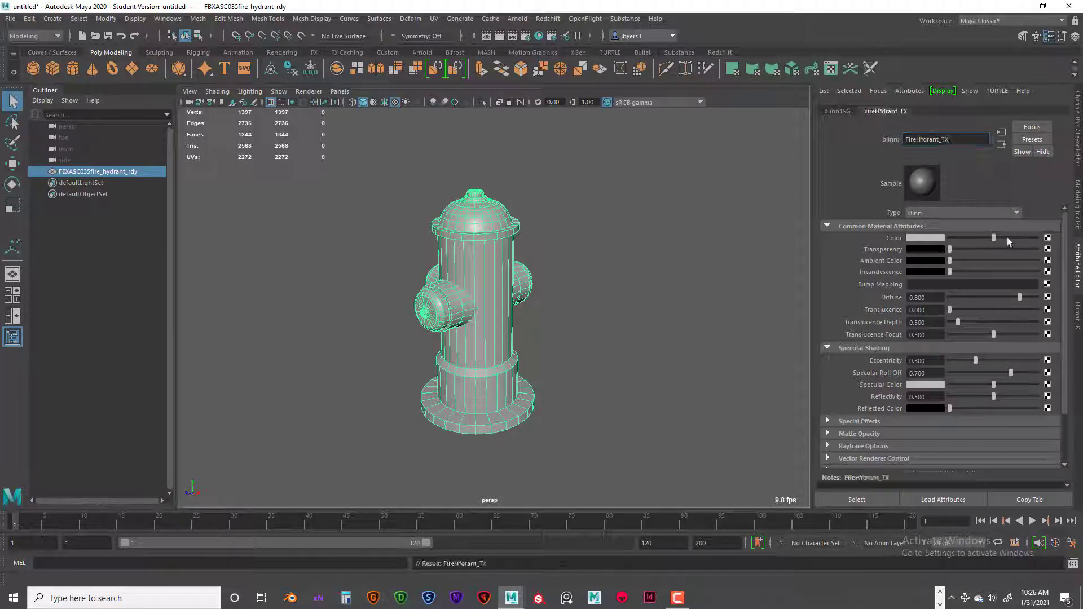
Connect a File texture to the hydrant material's Color and set its Filter Type to Off.
click(1047, 237)
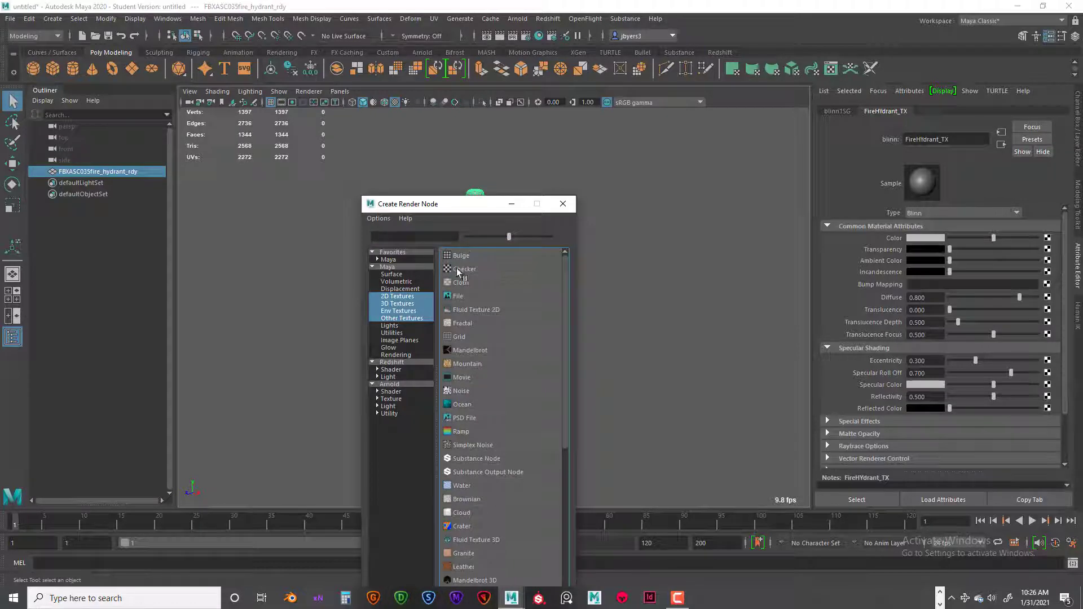
click(460, 295)
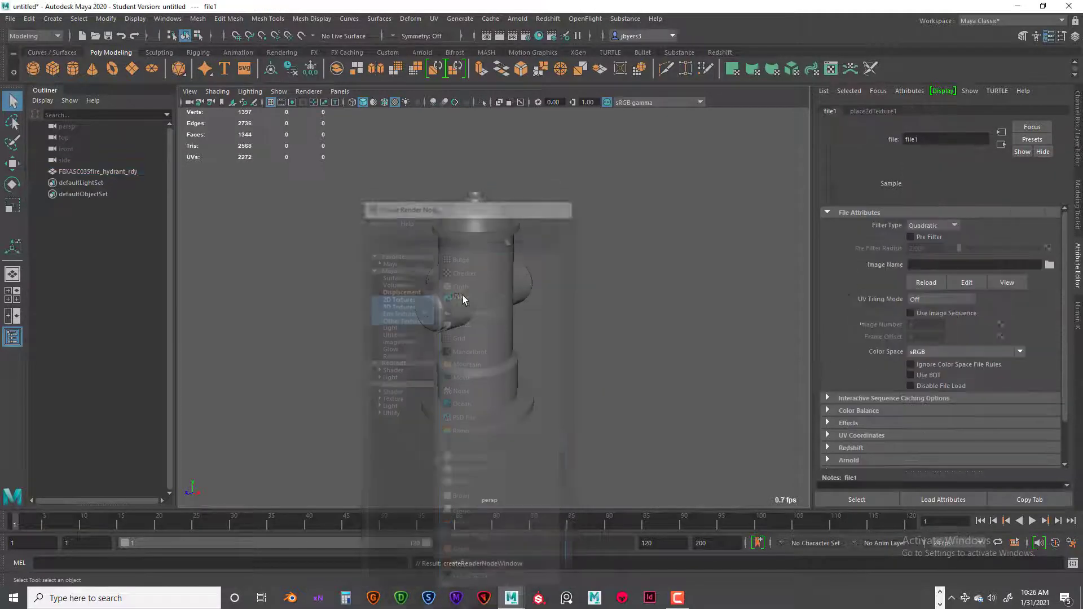
click(949, 226)
click(930, 235)
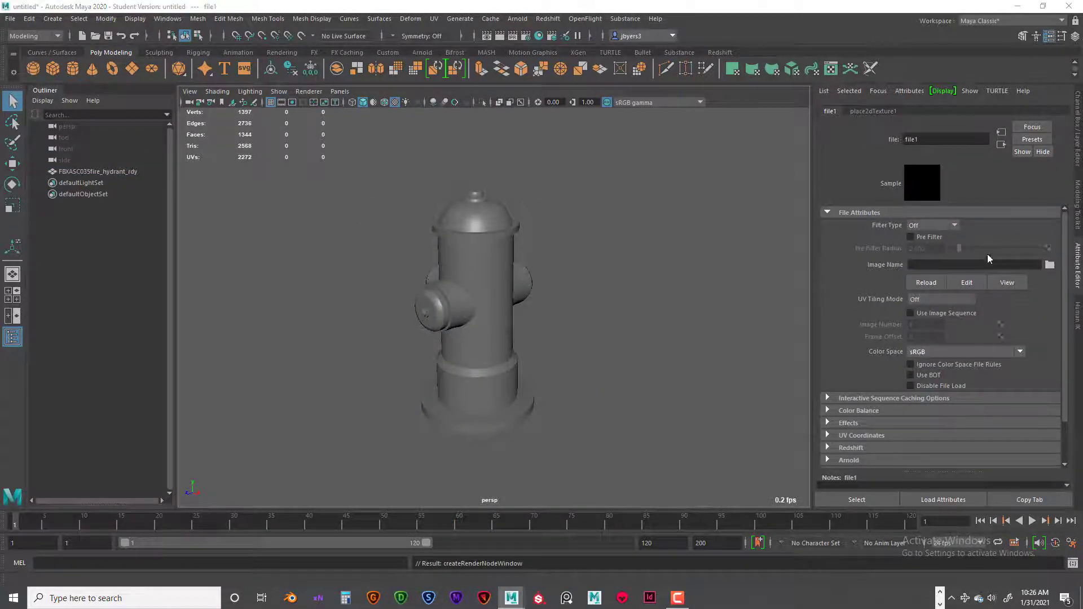
Load fire_hydrant_DefaultMaterial_AlbedoTransparency.png from the fire_hydrant source images folder into the color file texture.
click(1049, 264)
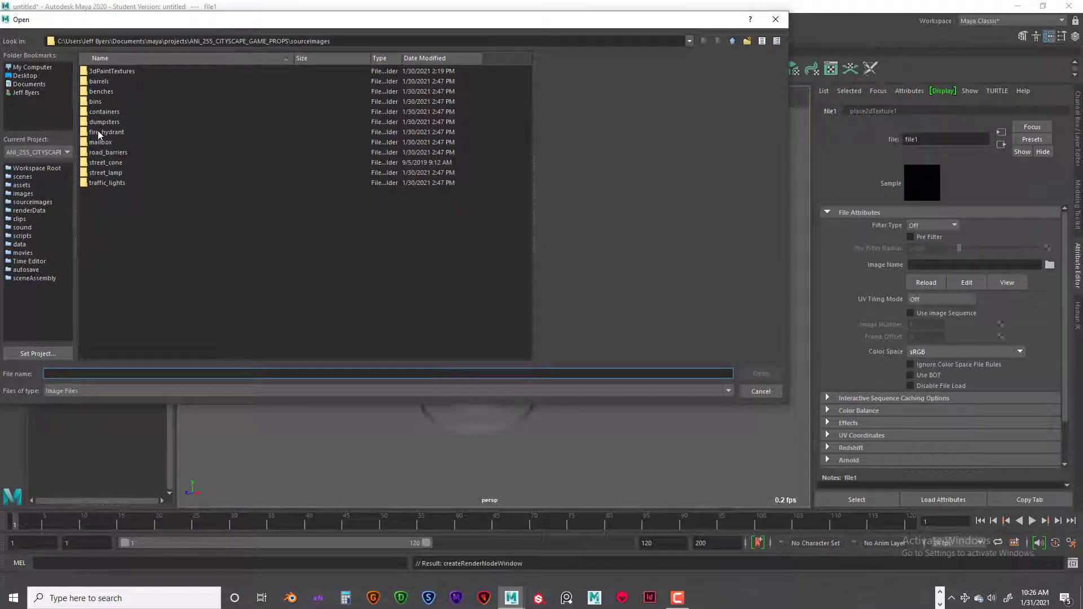
double_click(119, 131)
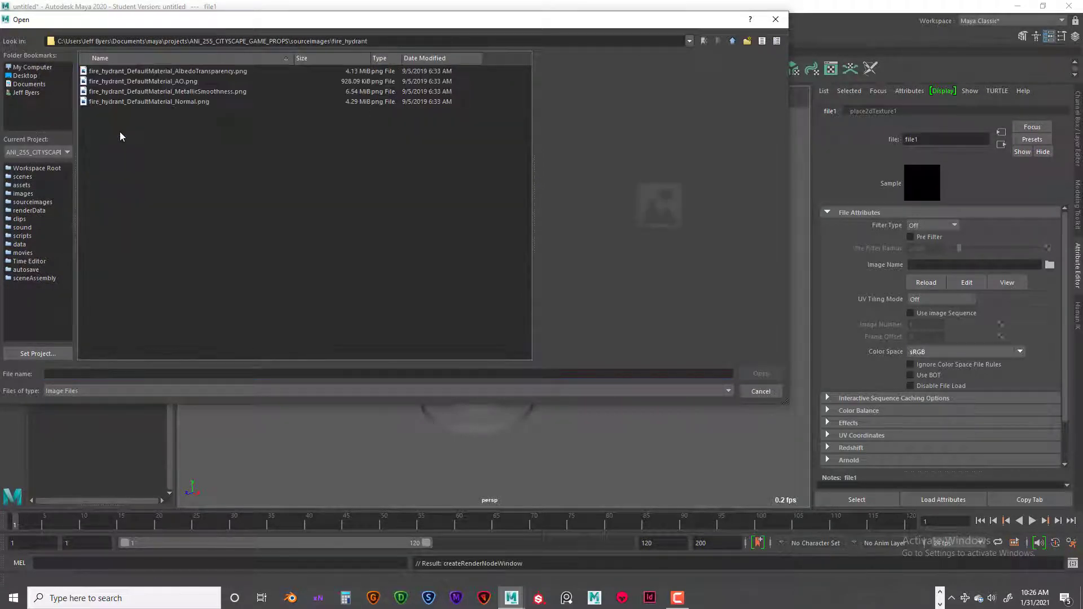
click(231, 70)
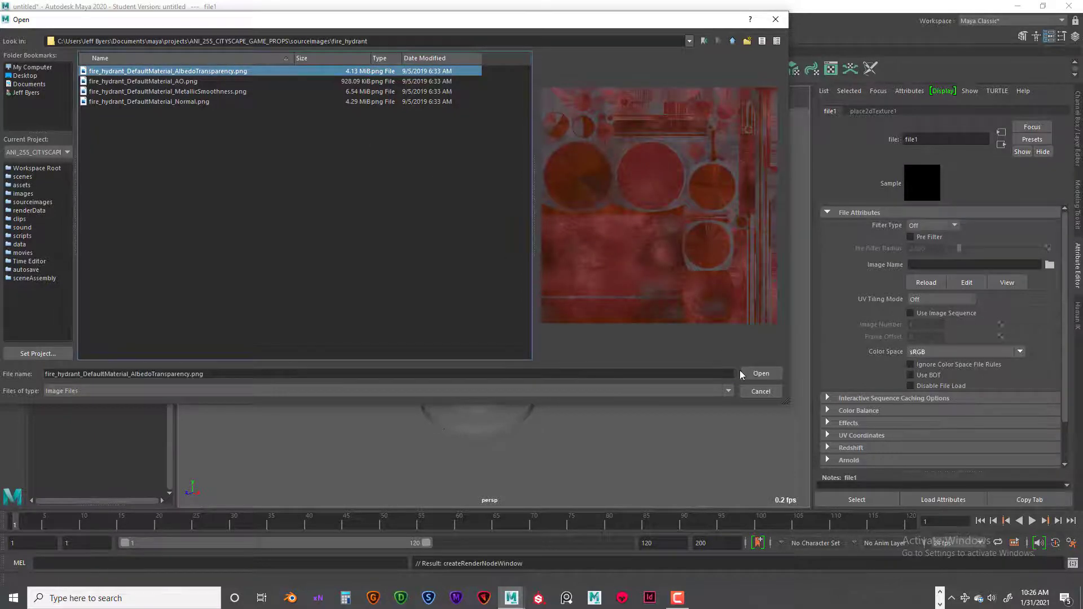
click(755, 373)
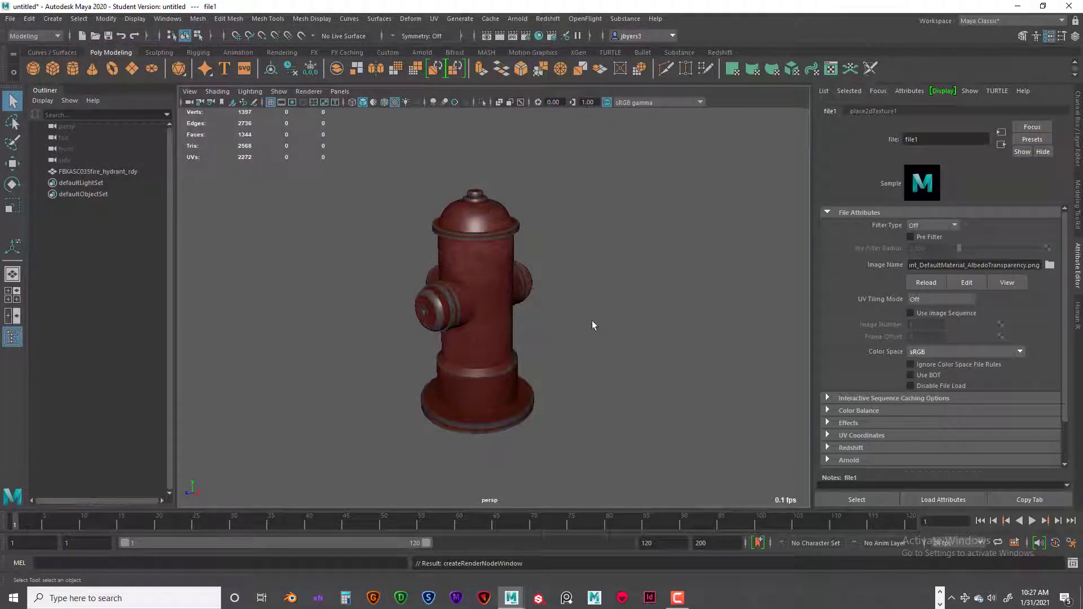
alt+drag(591, 320, 590, 302)
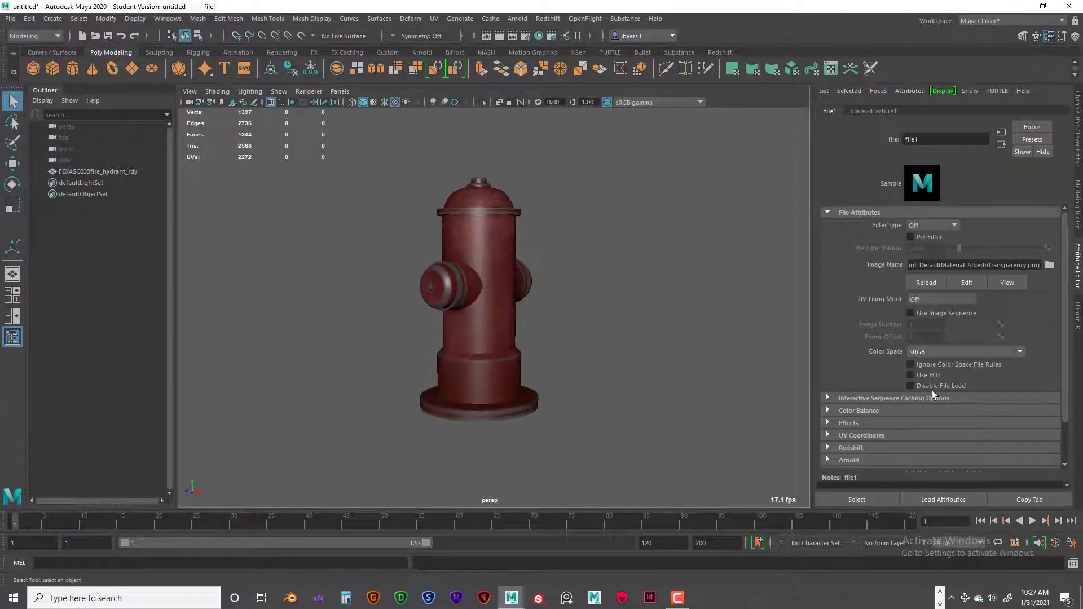
Reduce the Blinn material's shine by setting Eccentricity to about 0.364 and Specular Roll Off to about 0.039.
click(1001, 144)
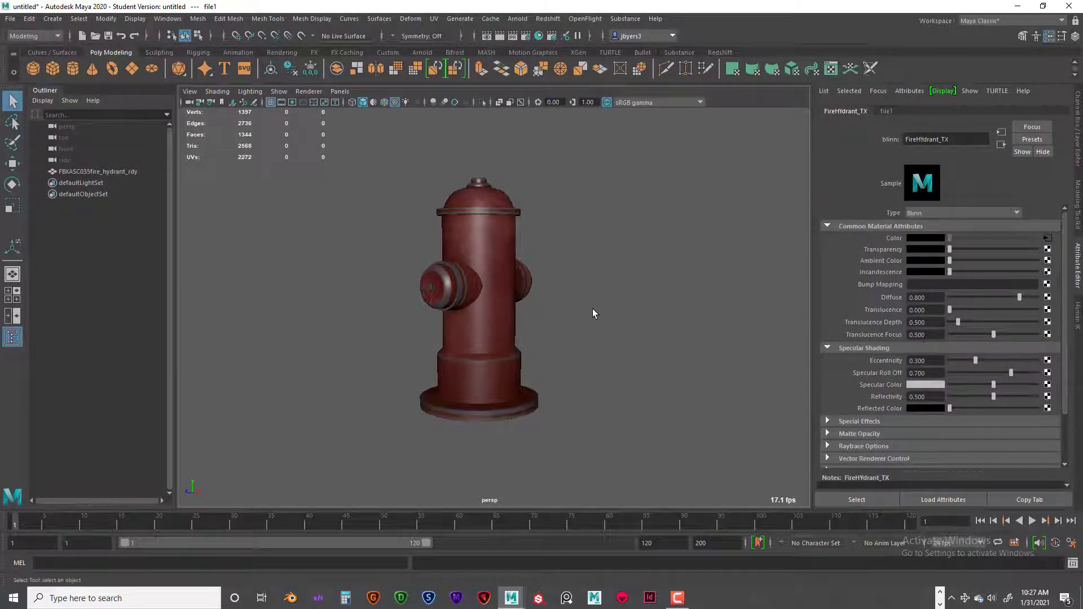
alt+drag(592, 314, 574, 305)
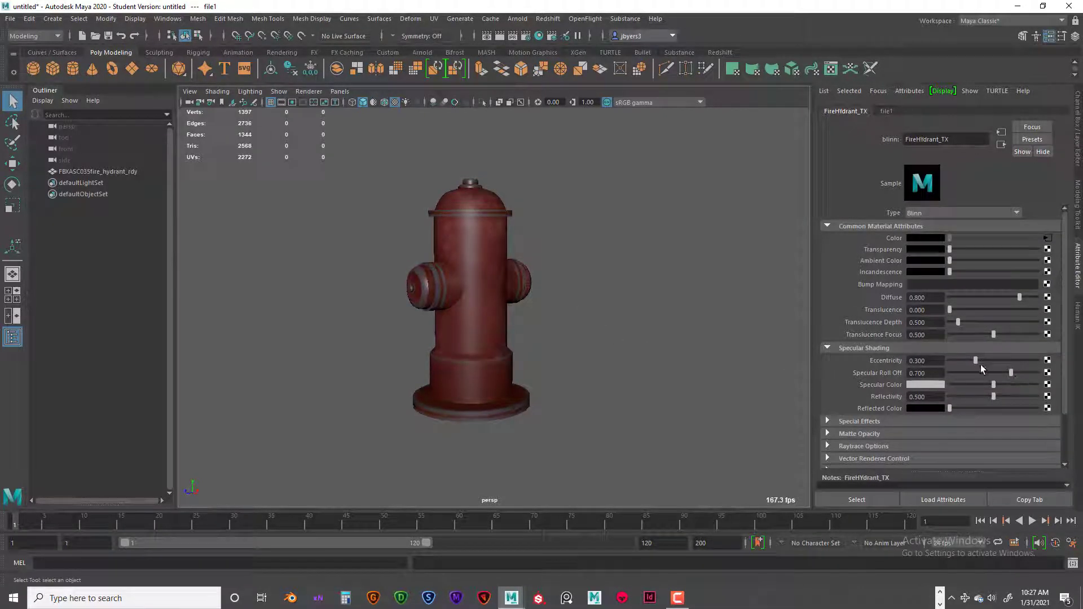
mouse_move(975, 360)
mouse_down()
mouse_move(971, 373)
mouse_move(964, 362)
mouse_move(981, 372)
mouse_up()
alt+drag(688, 362, 655, 357)
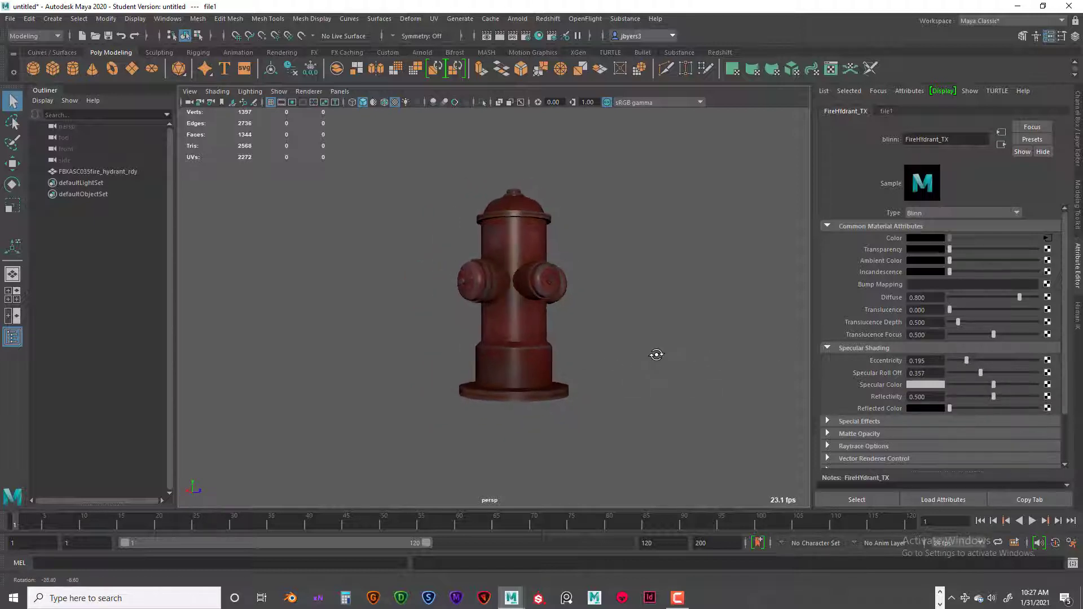
mouse_move(967, 373)
mouse_down()
mouse_move(989, 360)
mouse_move(956, 373)
mouse_move(991, 361)
mouse_move(952, 373)
mouse_up()
alt+drag(595, 378, 641, 379)
alt+middle_drag(641, 380, 564, 357)
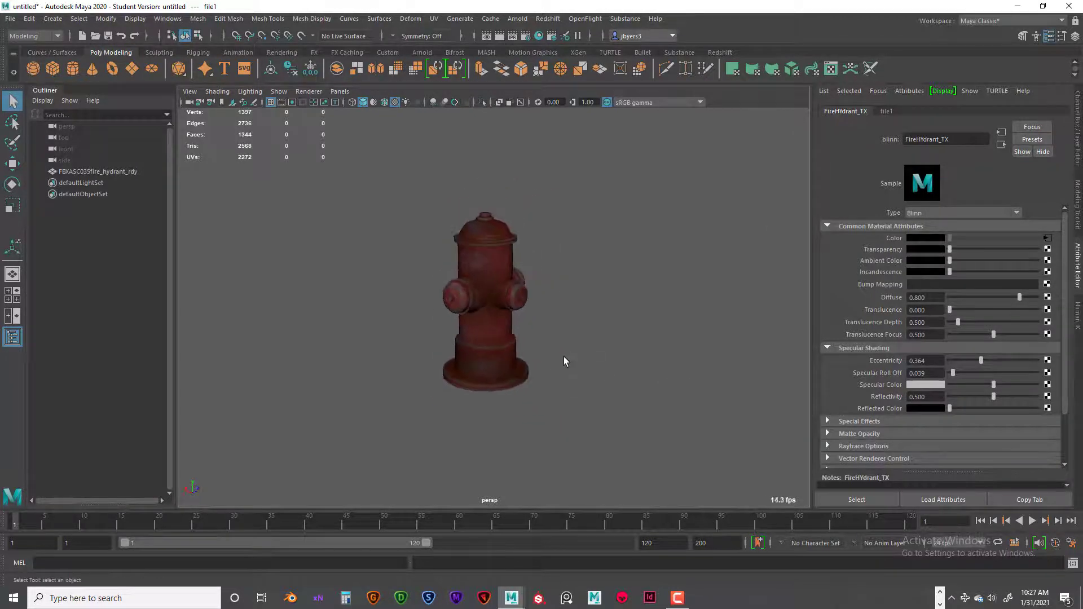
Move the fire hydrant away from the grid centre to make room for another prop.
alt+drag(564, 357, 536, 348)
click(547, 361)
alt+middle_drag(547, 361, 463, 369)
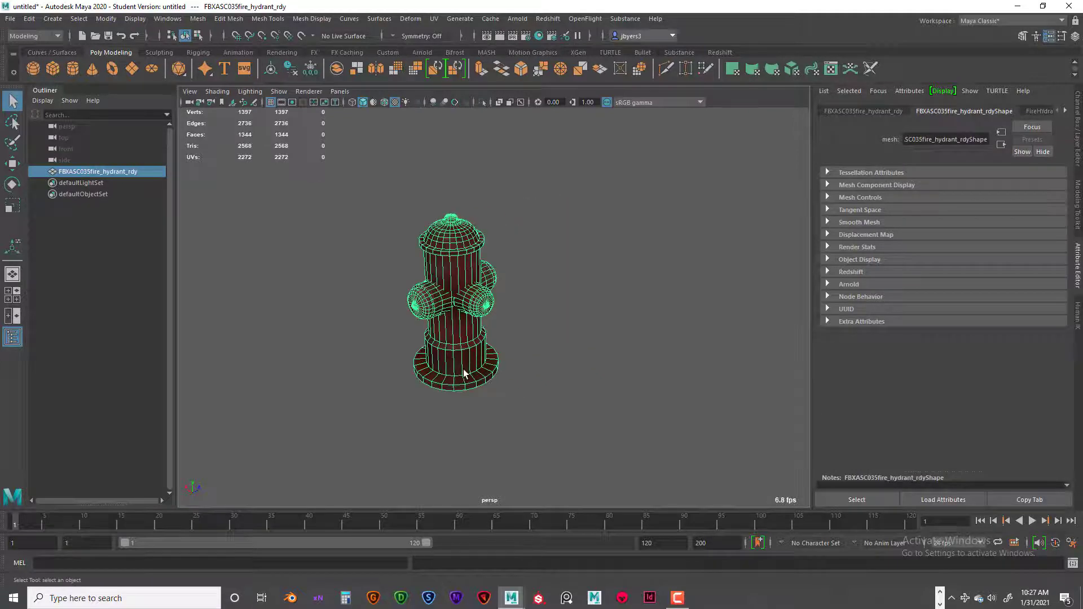
key(w)
drag(499, 341, 541, 359)
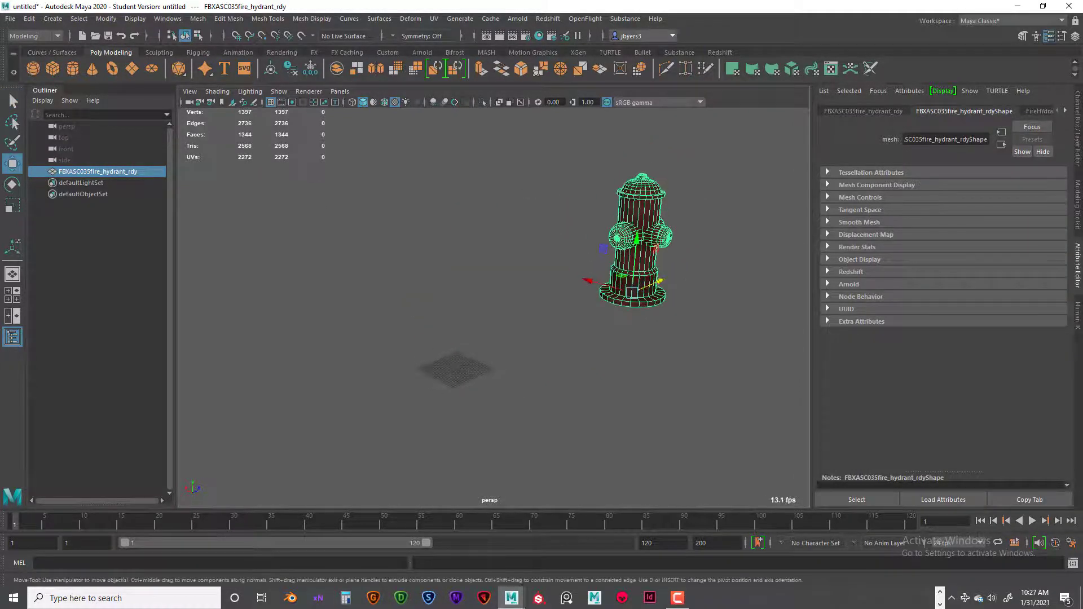
Import mailbox_street.fbx from the project's scenes folder.
click(10, 18)
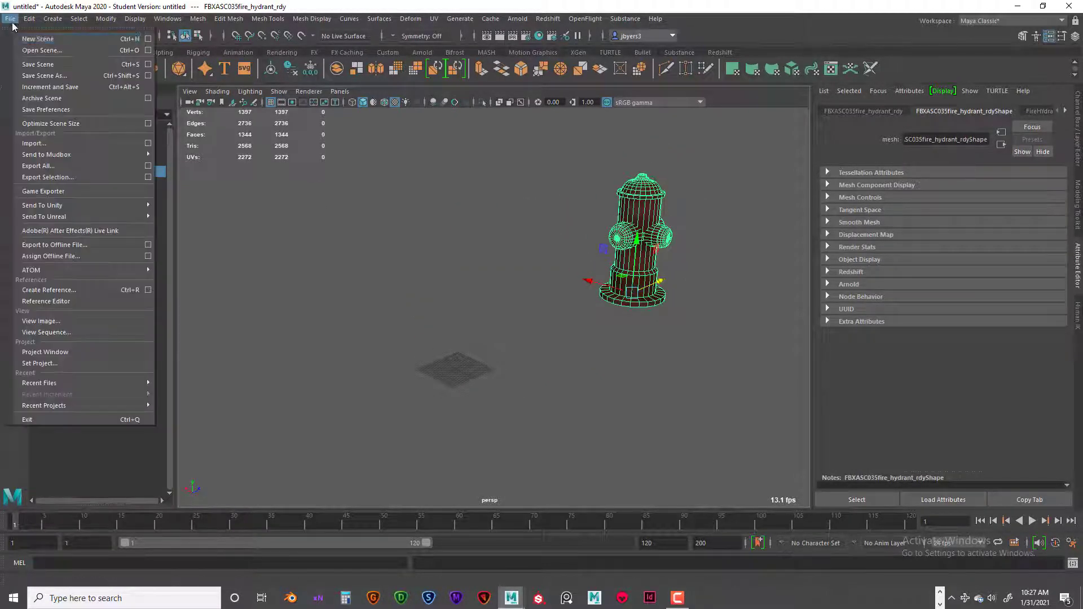
click(40, 145)
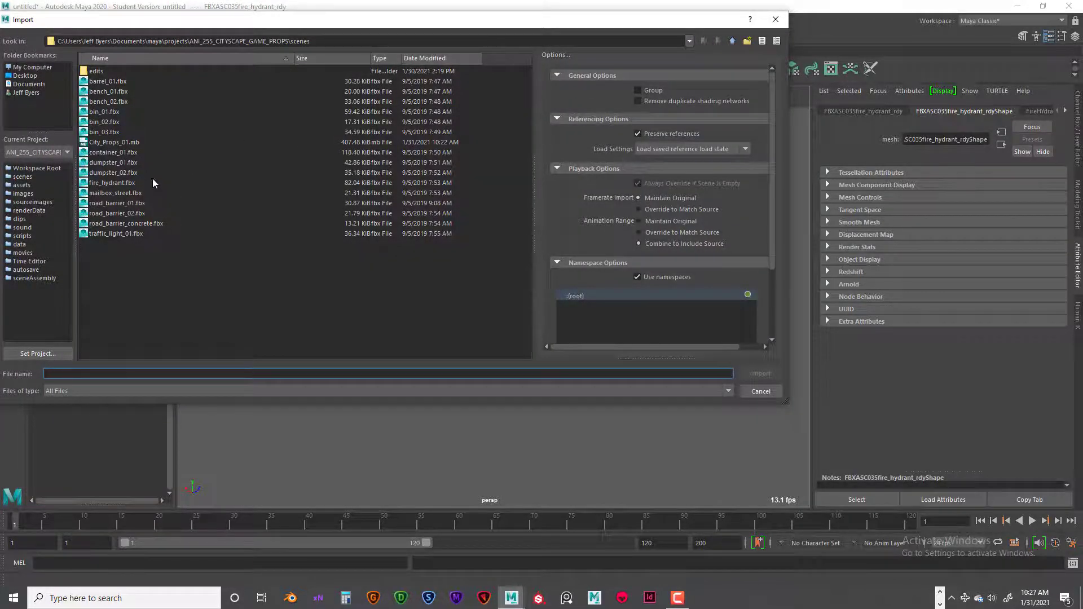
click(138, 193)
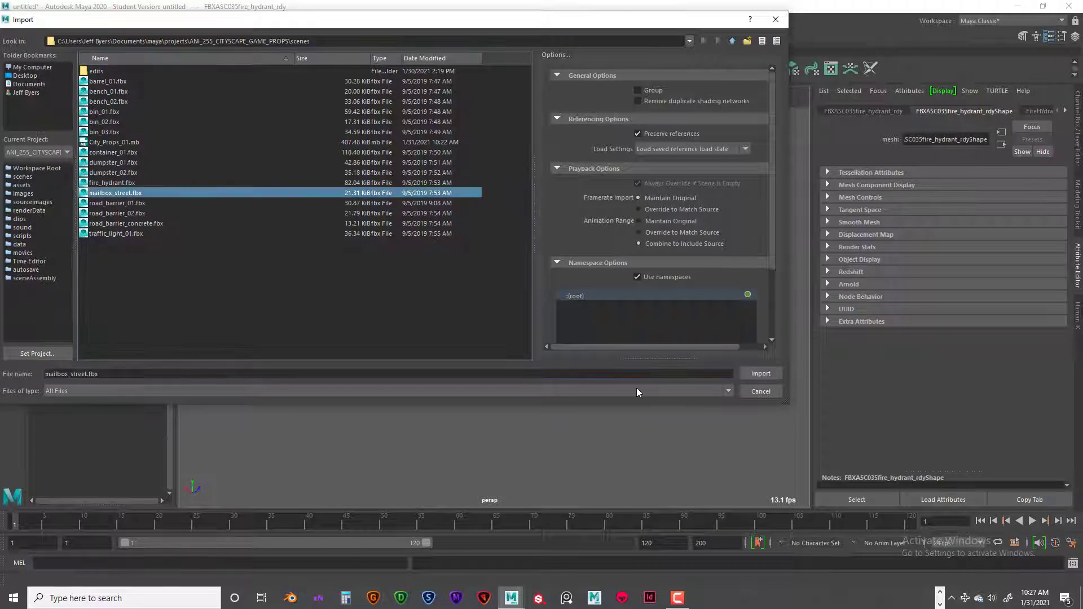
click(761, 373)
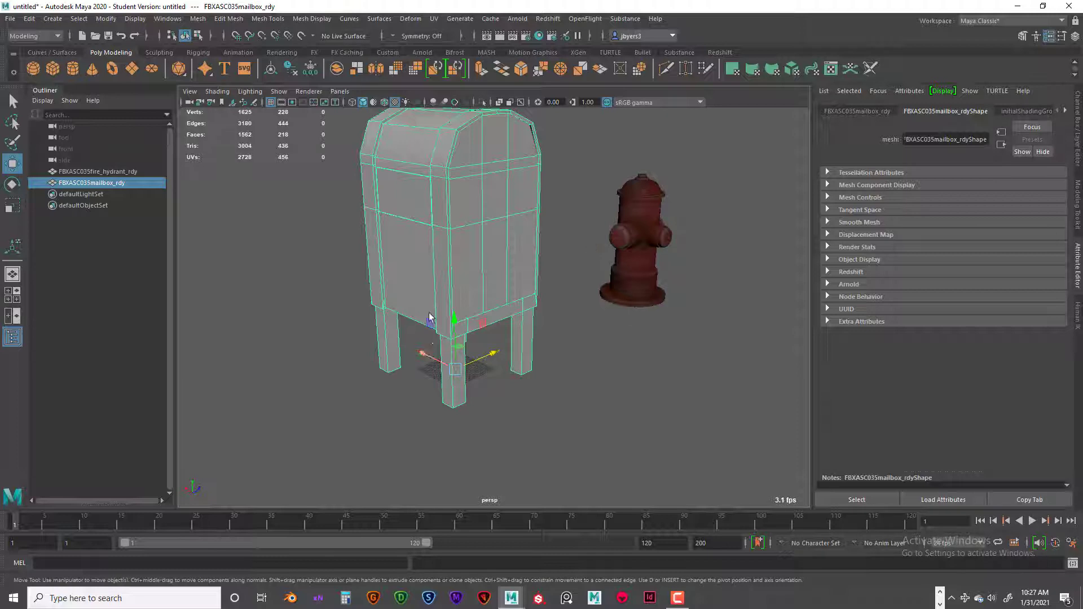
Assign a new Blinn material to the mailbox and name it Mailbox_TX.
right_drag(424, 251, 446, 540)
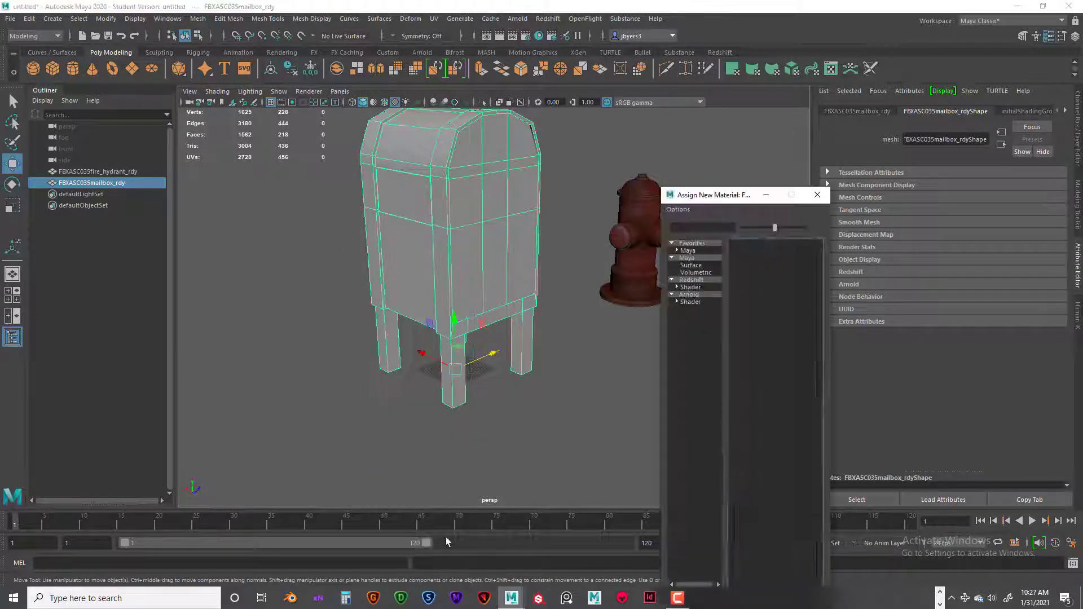
click(693, 251)
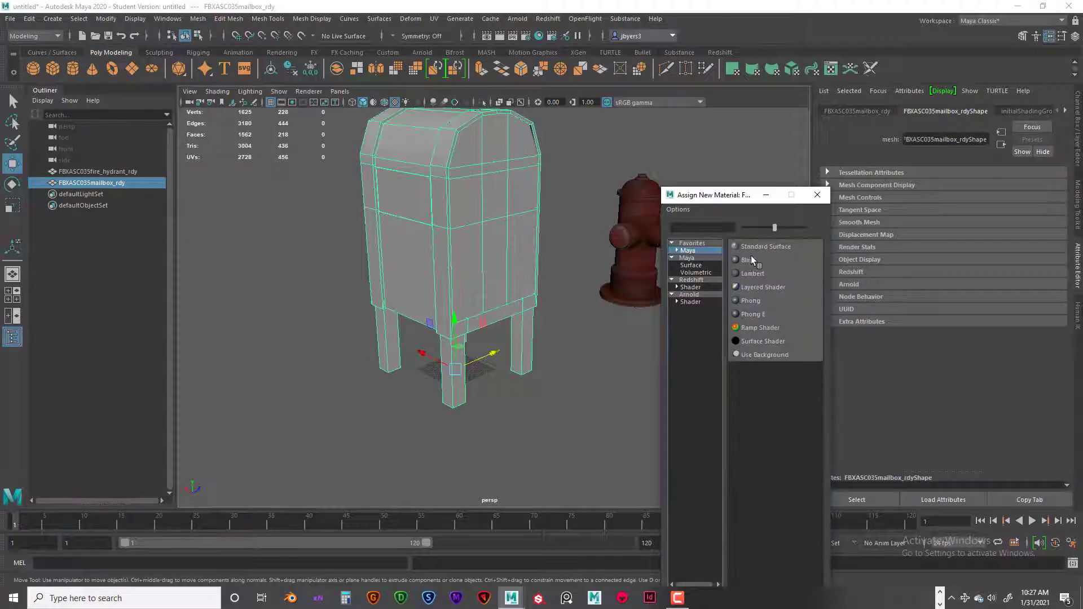
click(750, 259)
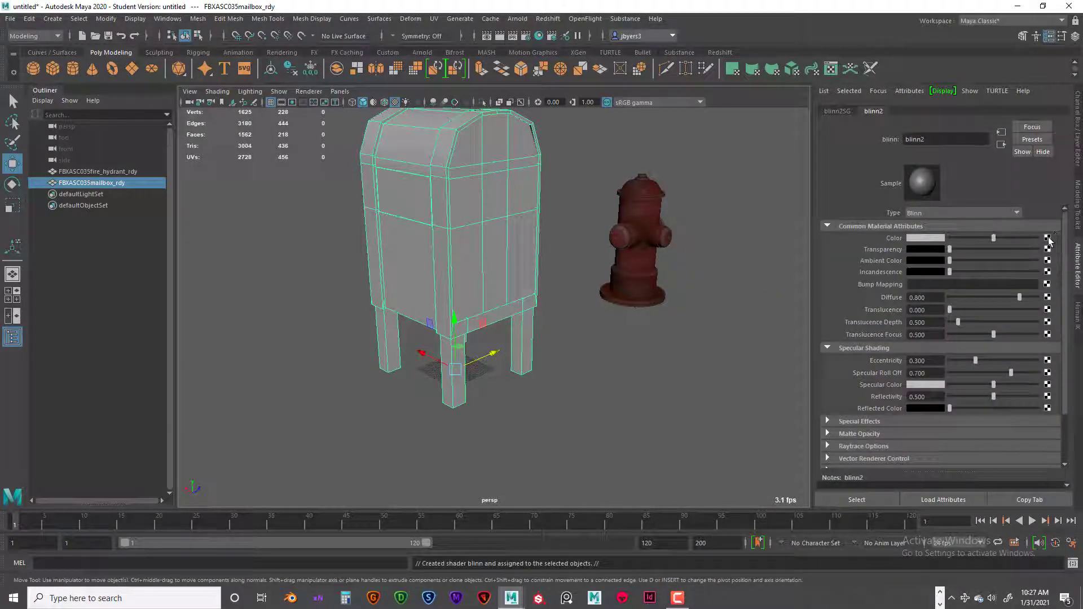
double_click(935, 140)
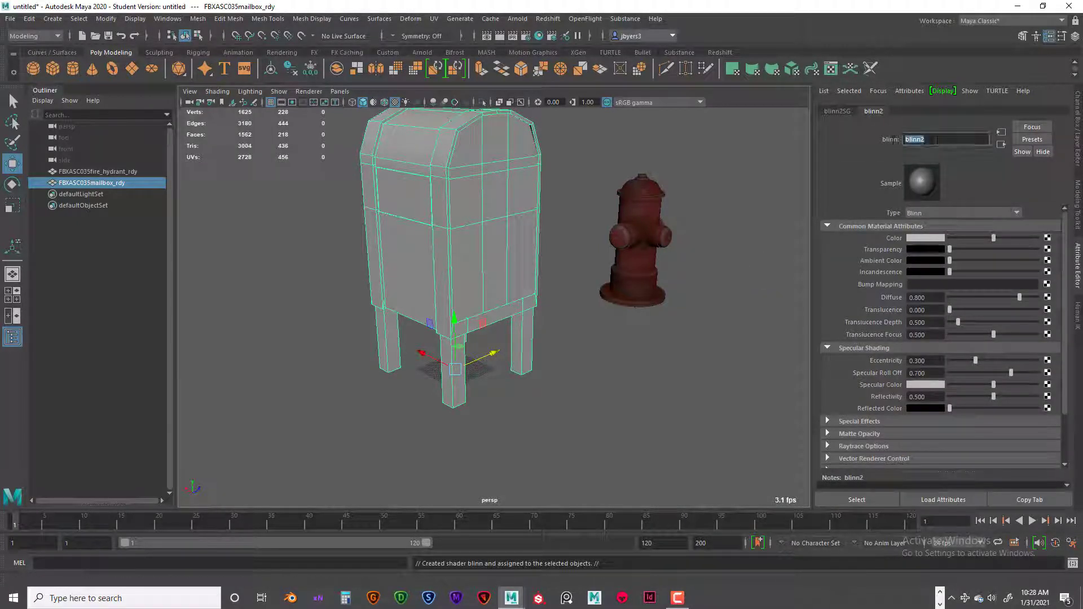
text(Mailbox_TX)
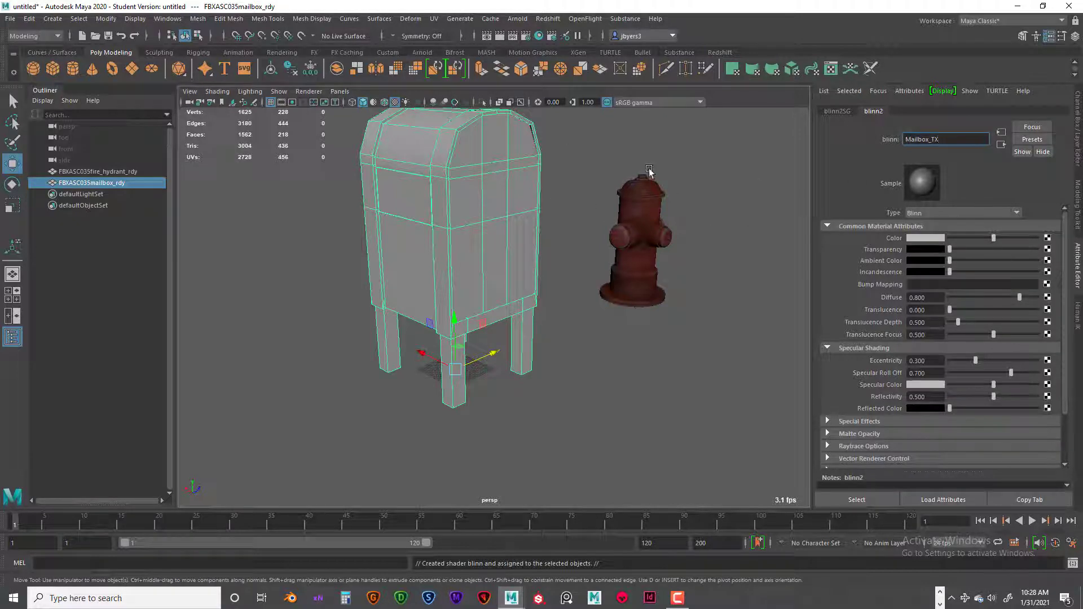
Connect a File texture to the mailbox material's Color and set its Filter Type to Off.
alt+drag(607, 177, 606, 217)
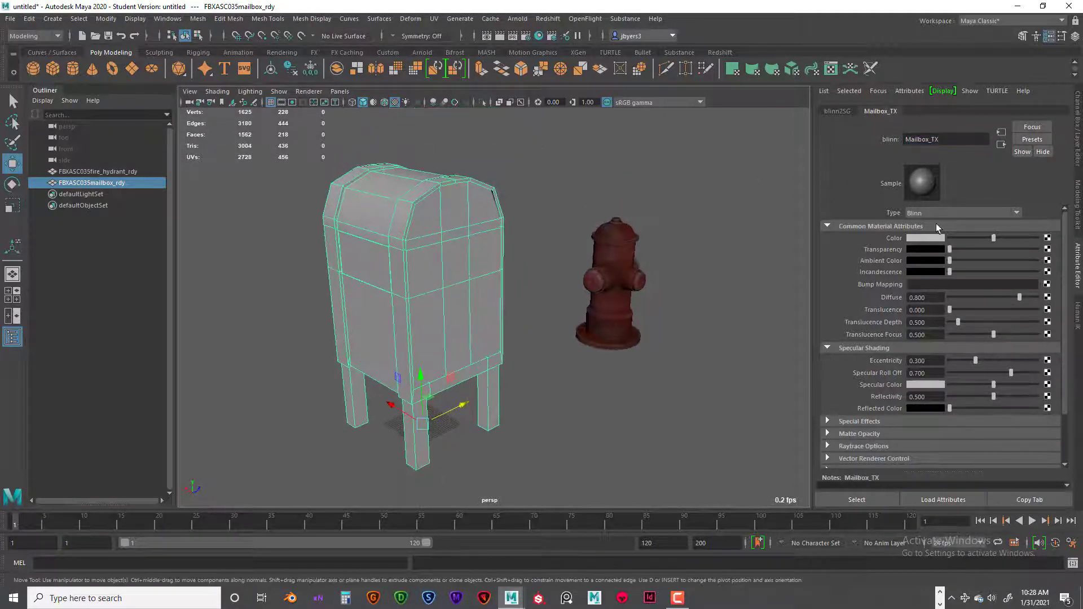
click(1048, 238)
click(472, 299)
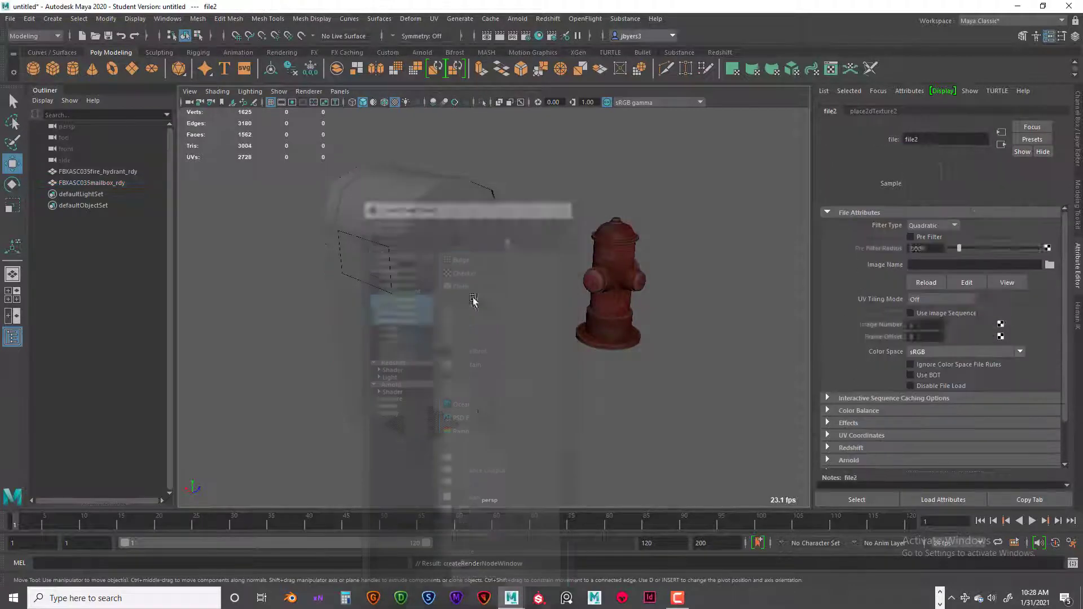
click(952, 226)
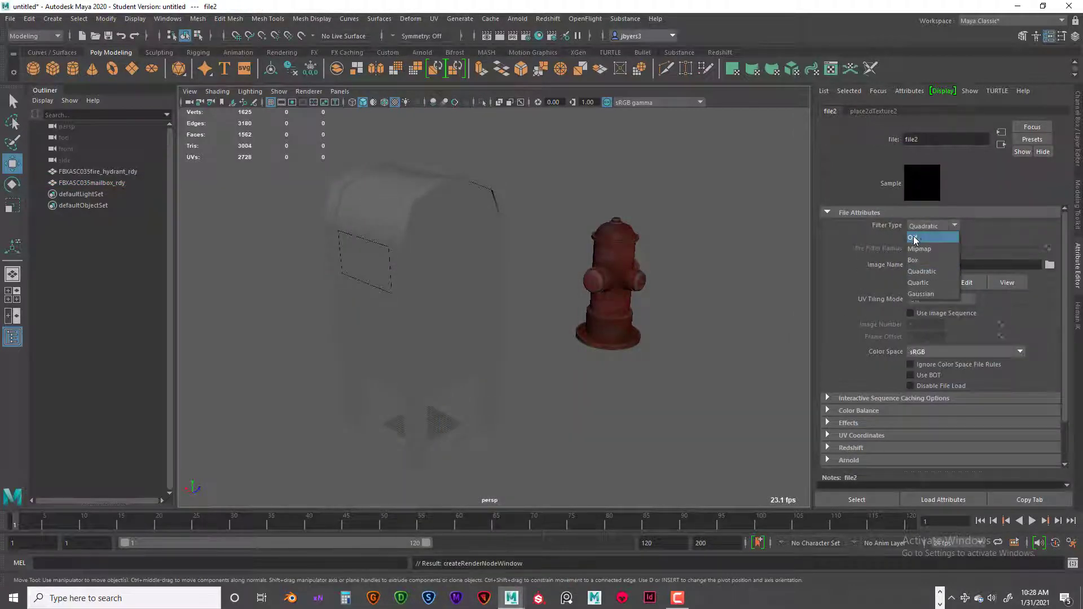
click(914, 238)
Load mailbox_street_DefaultMaterial_AlbedoTransparency.png from the mailbox source images folder into the color file texture.
click(1049, 265)
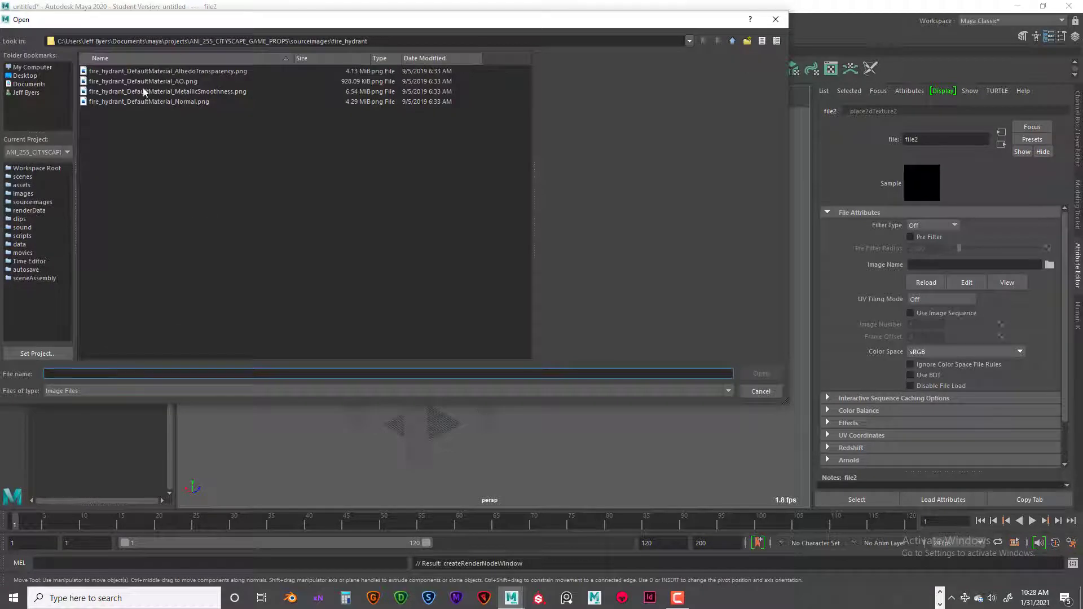
click(726, 43)
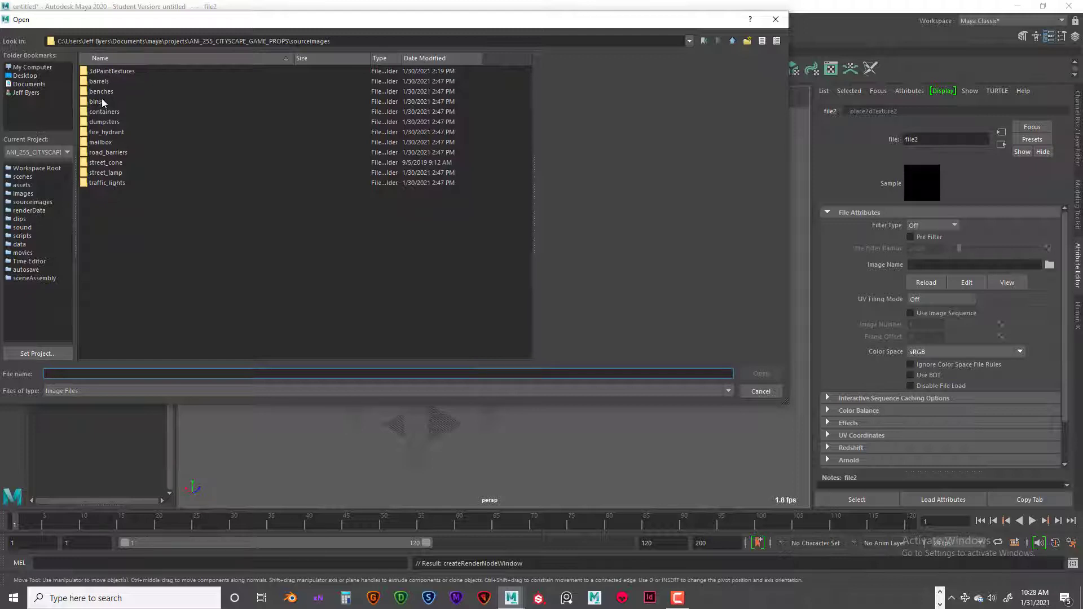
double_click(101, 143)
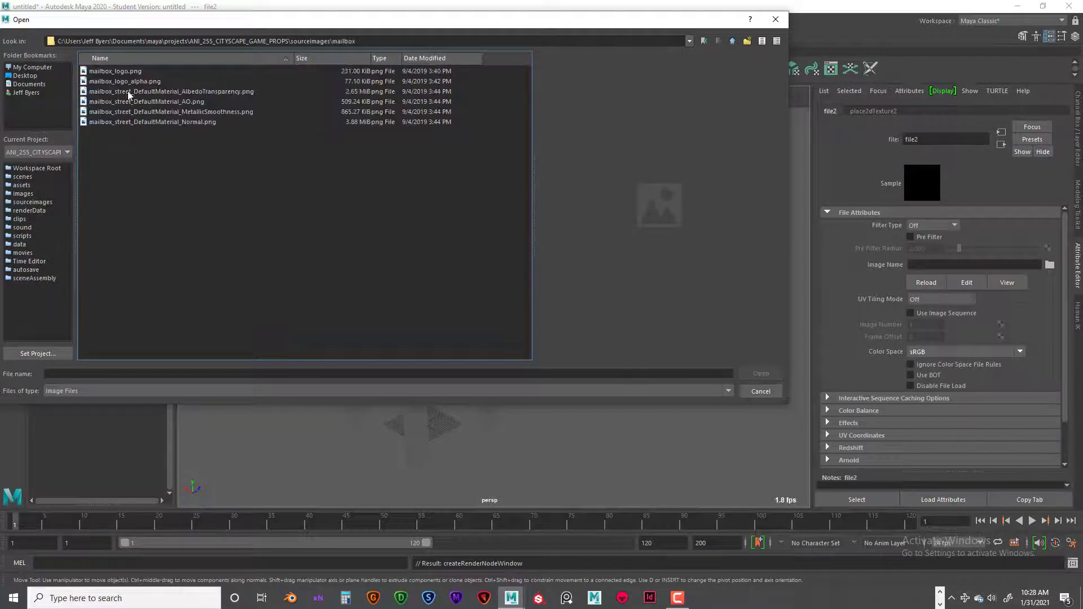
click(136, 71)
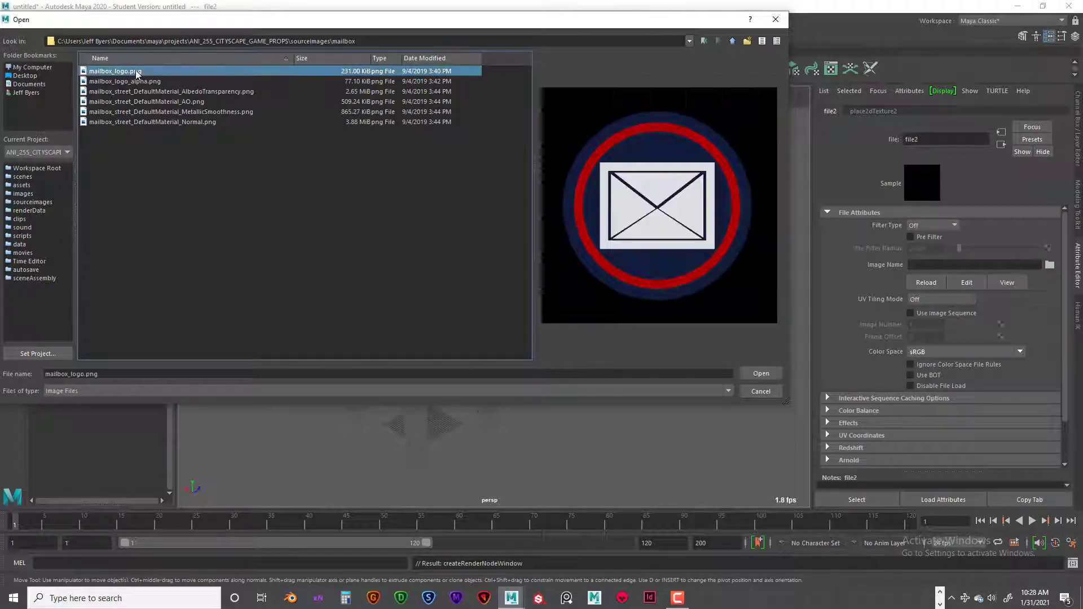
click(132, 82)
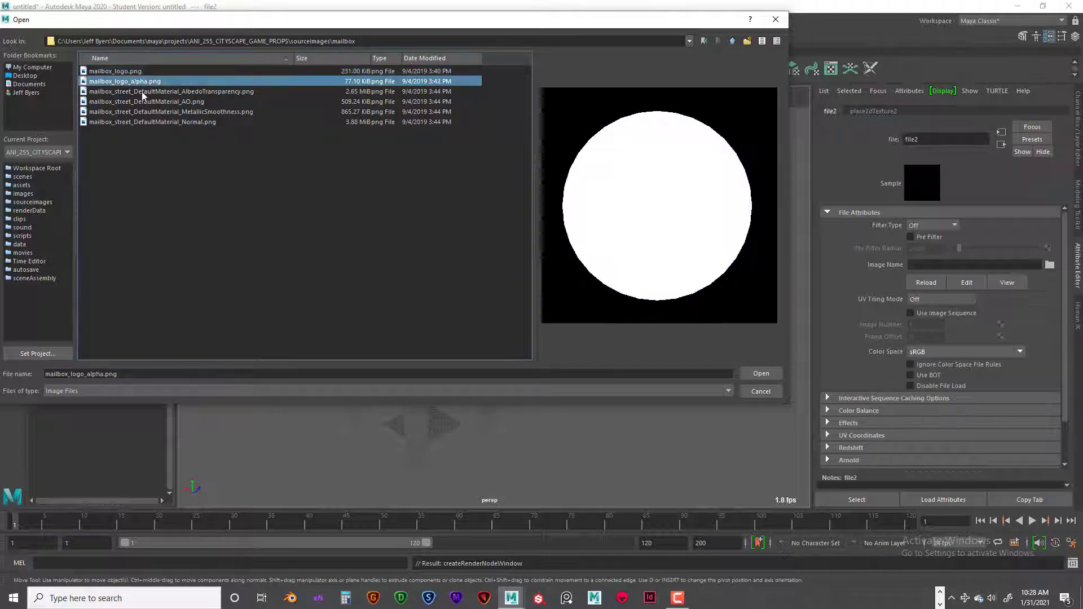
click(144, 92)
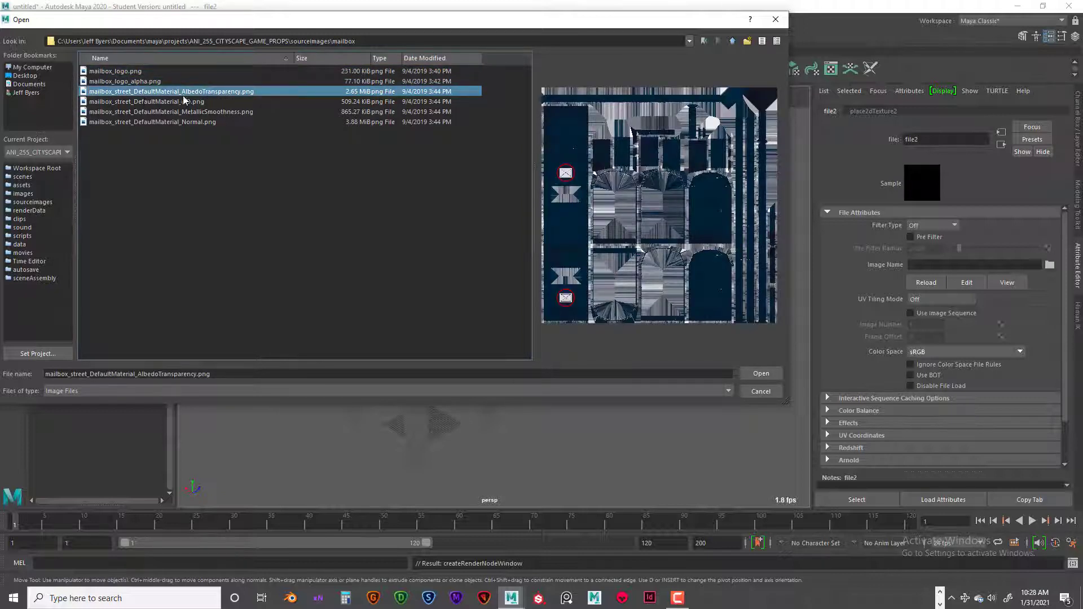
click(756, 371)
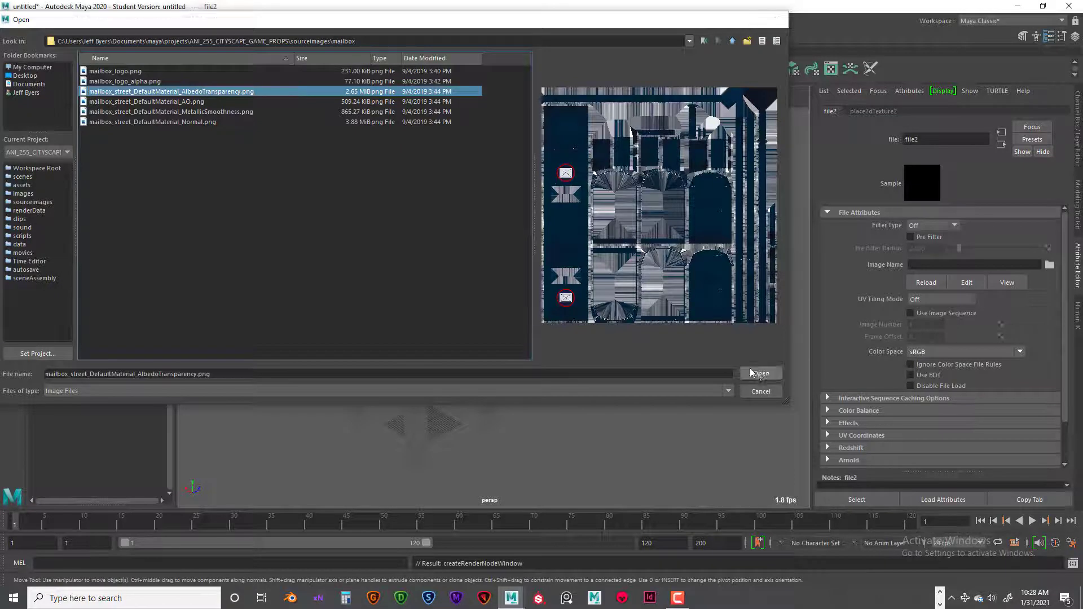
Move the mailbox about 52 units along Z, away from the grid centre and towards the fire hydrant.
click(499, 337)
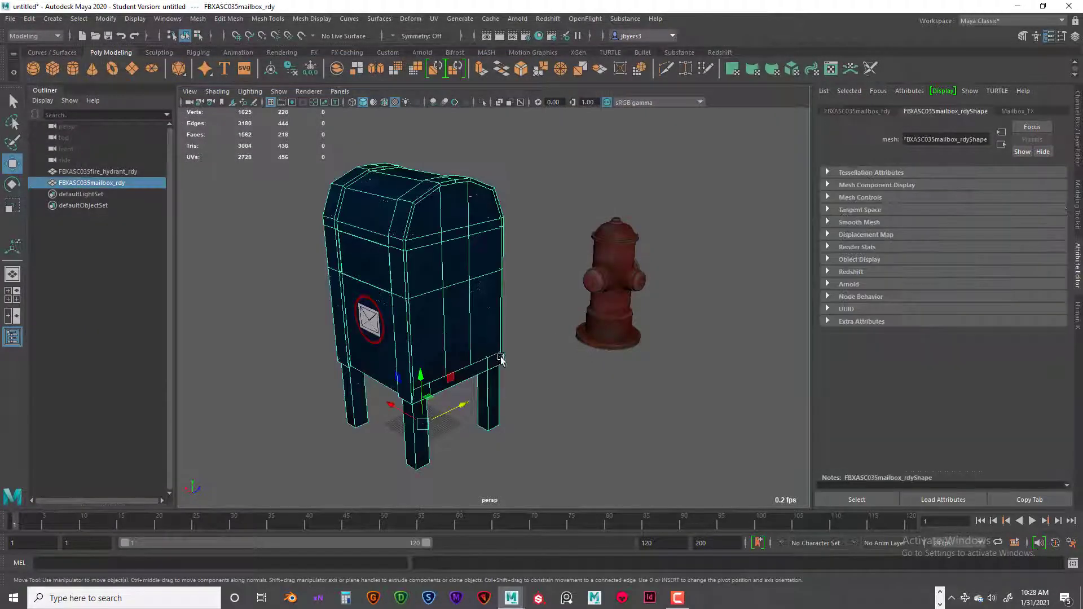
drag(448, 385, 544, 382)
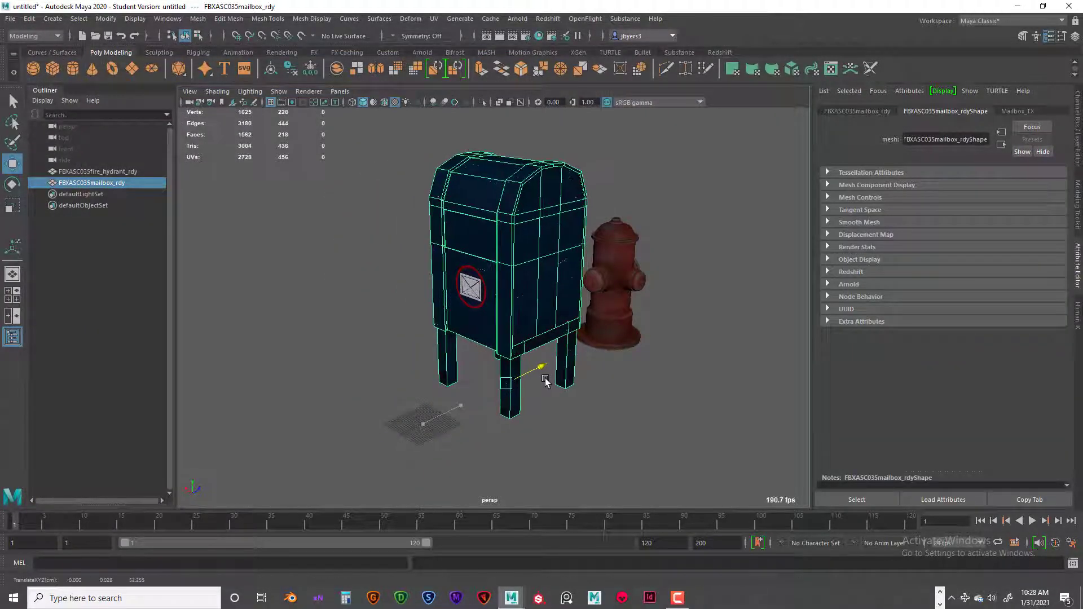
scroll(369, 290, down, 2)
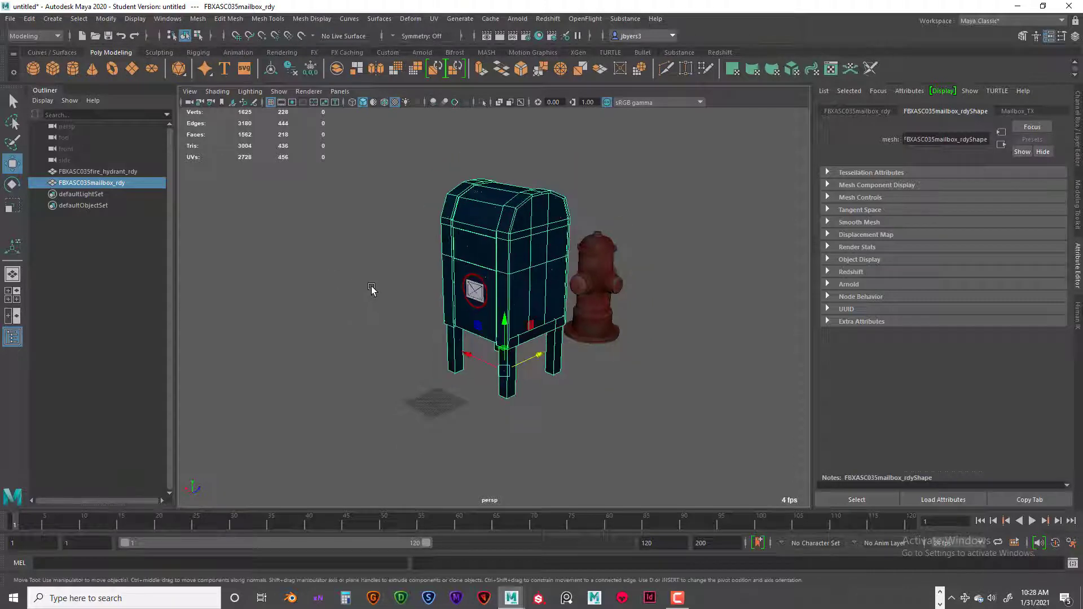
alt+drag(583, 290, 558, 269)
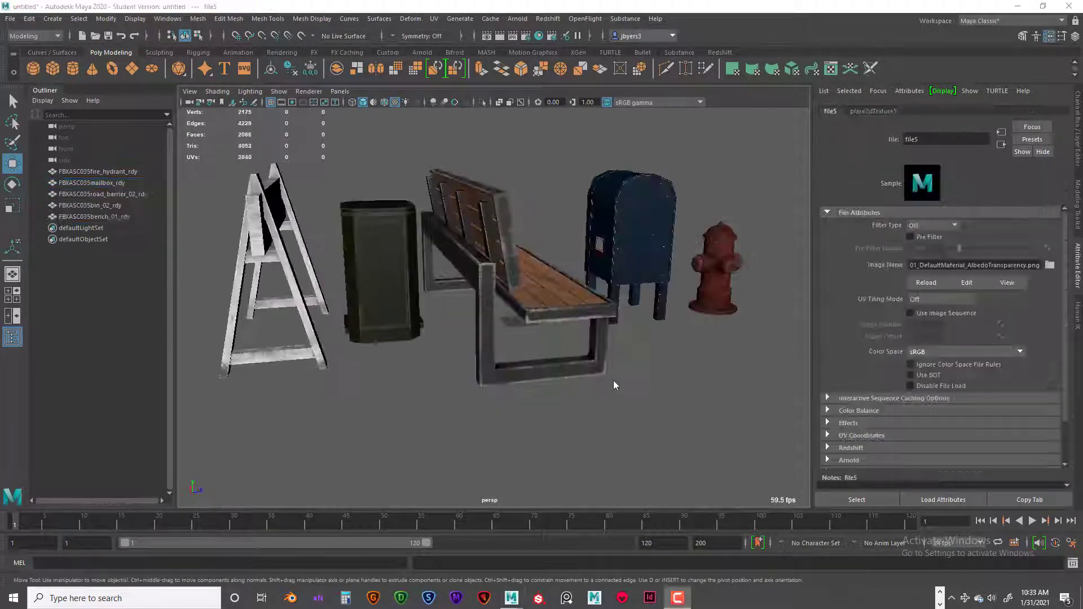
Examine the textured barrier, bin, bench, mailbox and fire hydrant from several angles and distances, selecting individual props along the way.
mouse_move(614, 380)
alt+mouse_down()
mouse_move(601, 378)
mouse_move(648, 379)
mouse_move(633, 381)
alt+mouse_up()
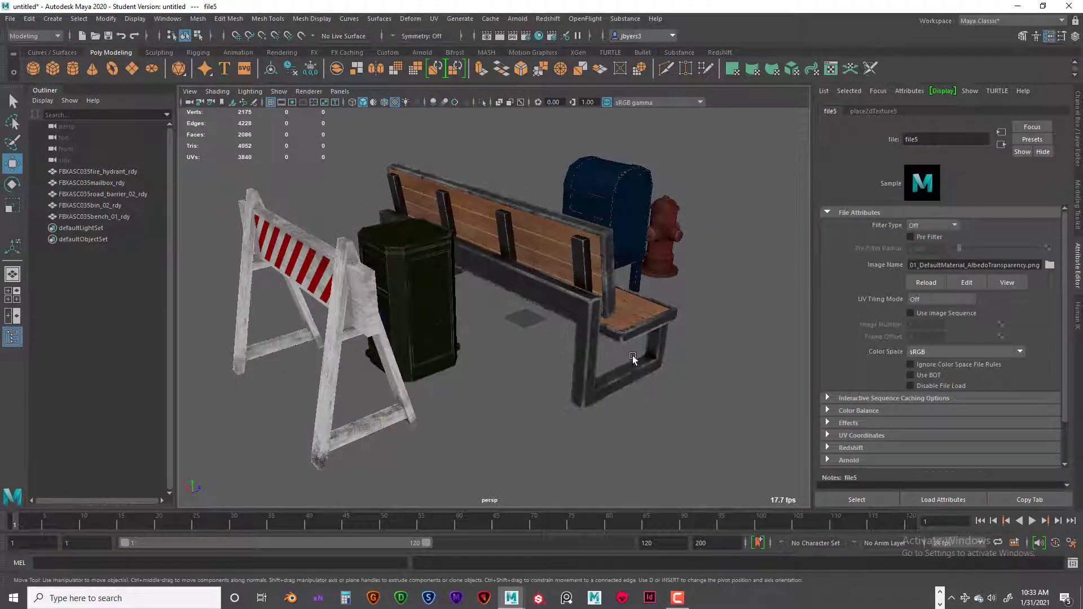
click(339, 286)
click(442, 286)
alt+middle_drag(548, 276, 460, 305)
click(492, 309)
alt+drag(587, 287, 553, 306)
click(556, 270)
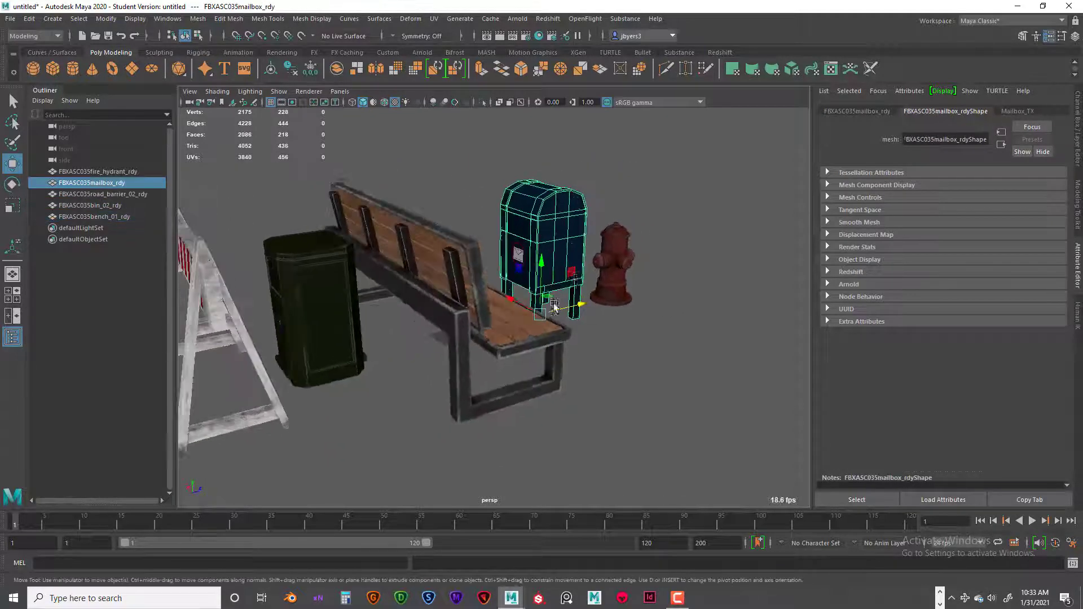
click(619, 263)
mouse_move(619, 263)
alt+mouse_down()
mouse_move(554, 303)
mouse_move(593, 296)
mouse_move(505, 296)
mouse_move(608, 273)
alt+mouse_up()
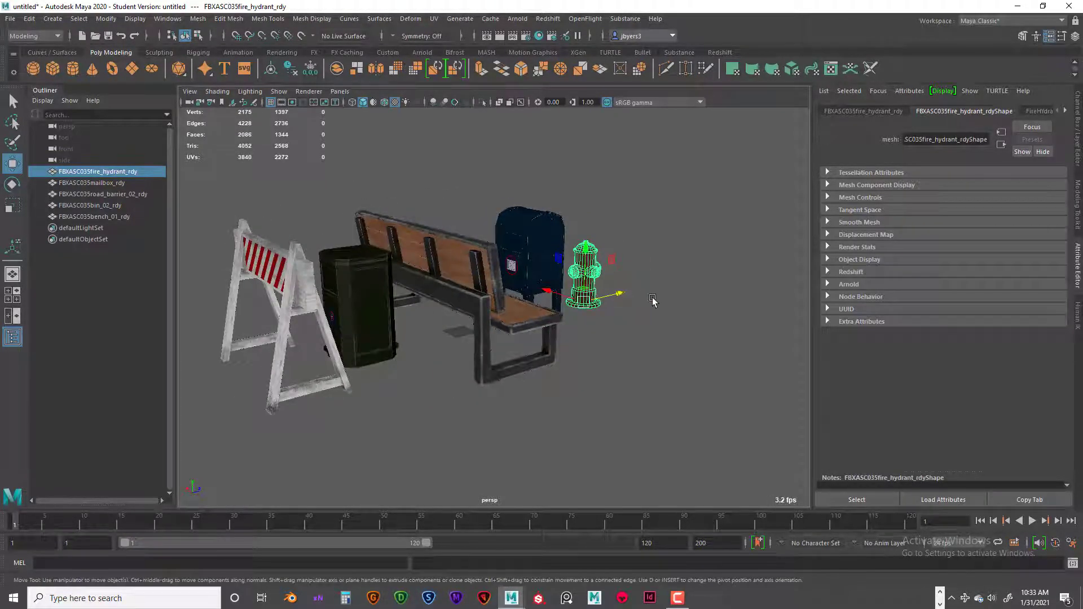
alt+drag(639, 318, 616, 315)
click(633, 241)
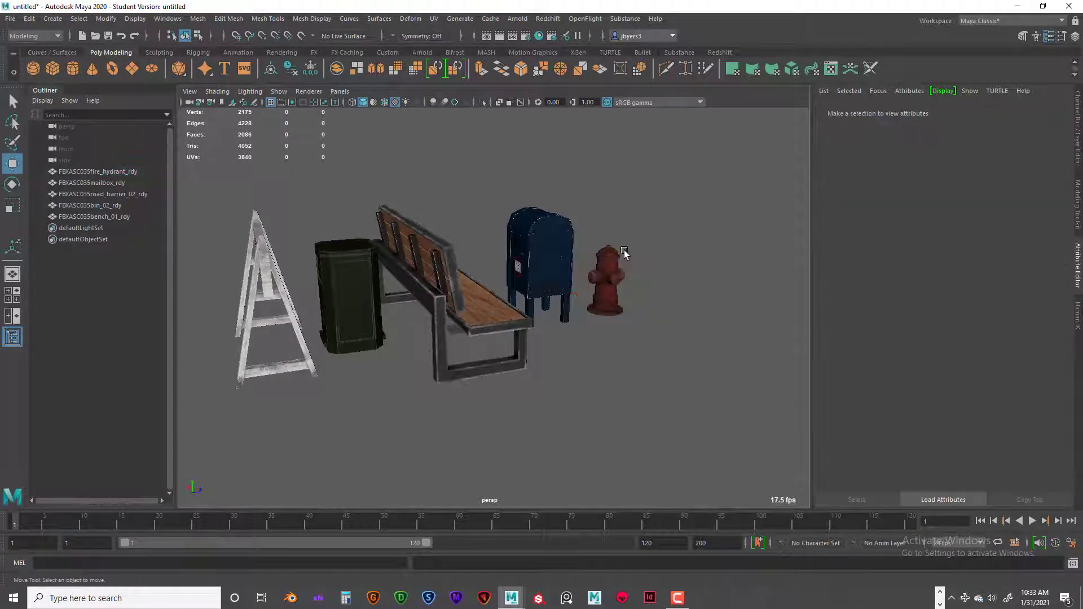
click(617, 264)
alt+drag(624, 269, 672, 297)
scroll(667, 299, down, 10)
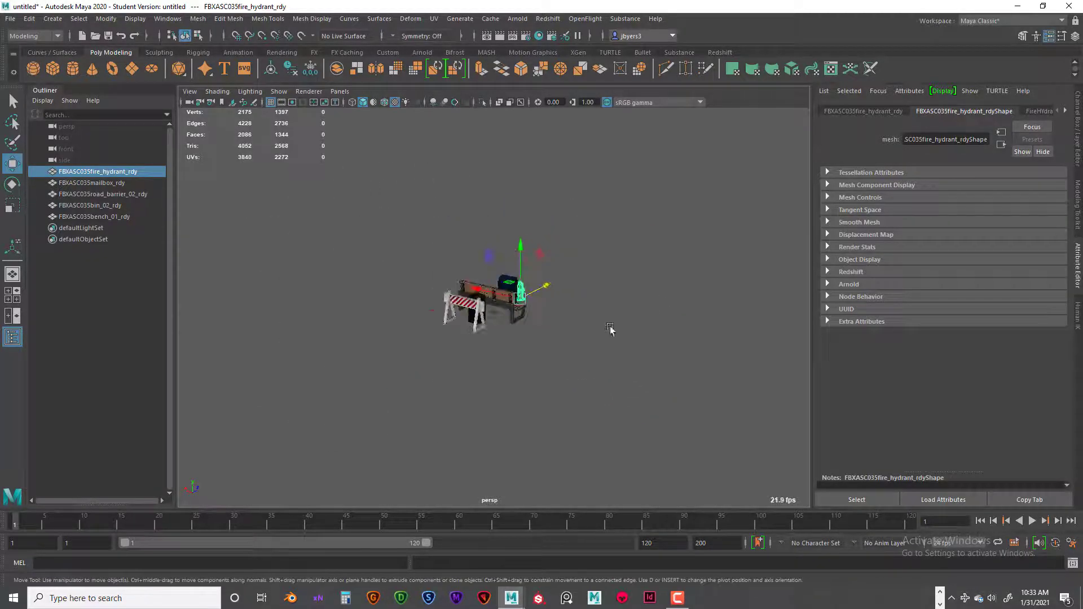
alt+drag(552, 344, 583, 334)
scroll(590, 323, up, 5)
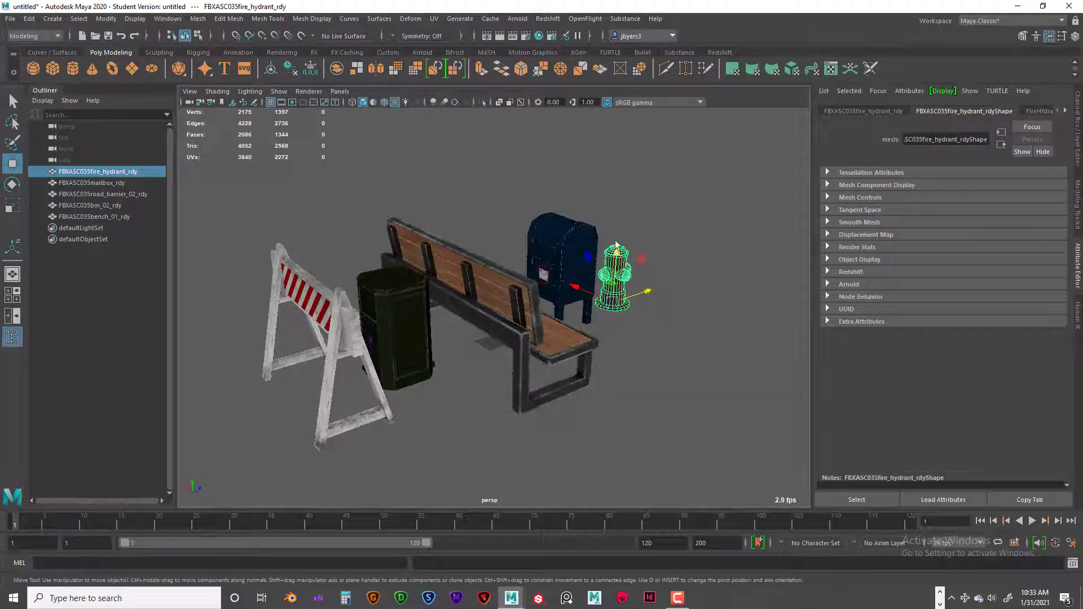
alt+drag(564, 241, 543, 273)
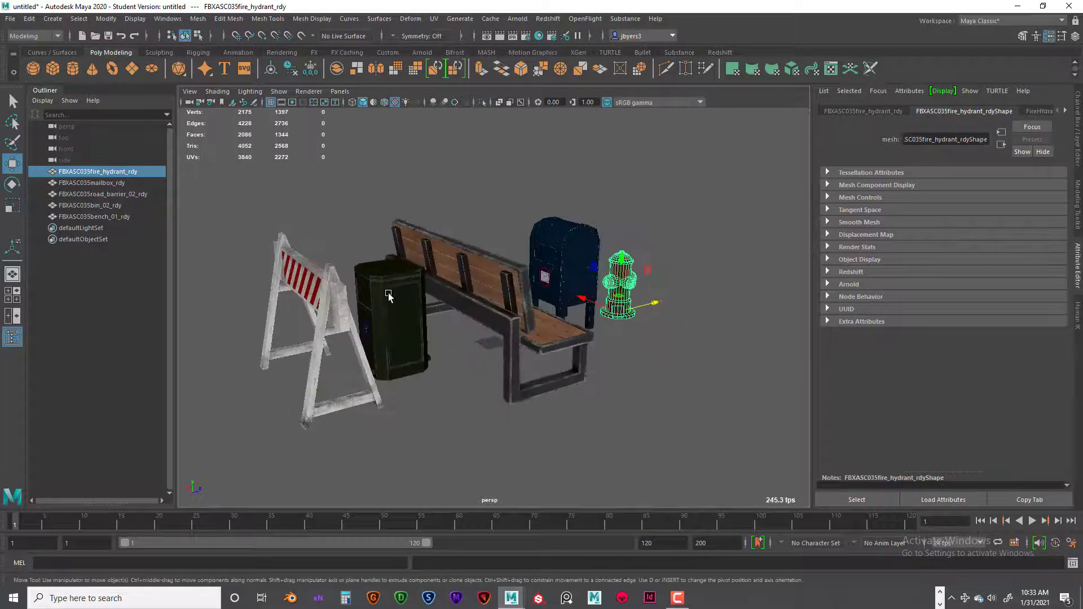
Rename the road barrier's Blinn material as Barrier_TX.
click(337, 300)
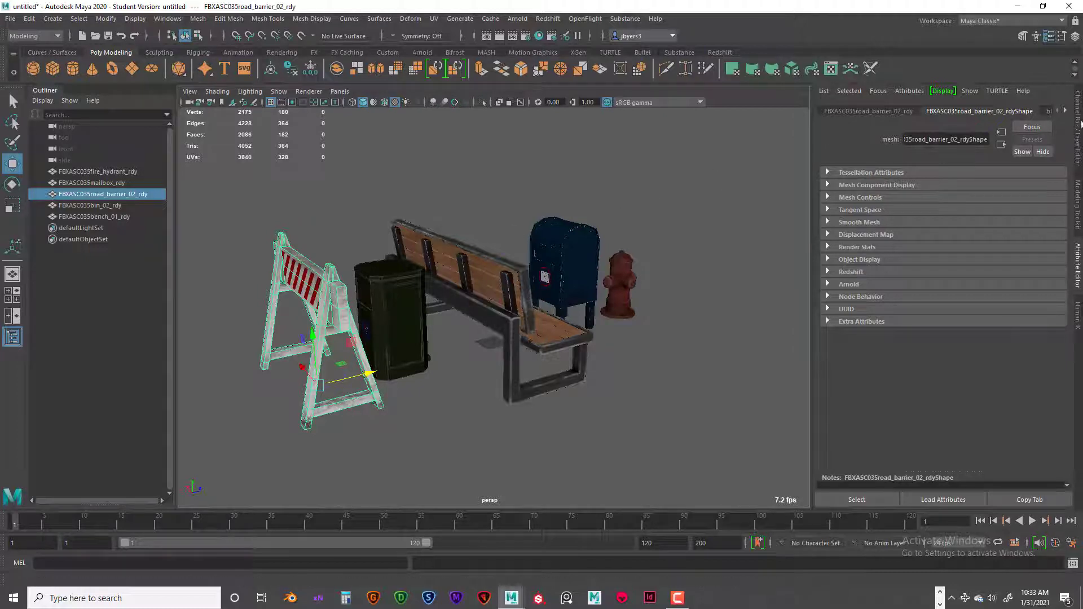
click(1064, 110)
click(1037, 111)
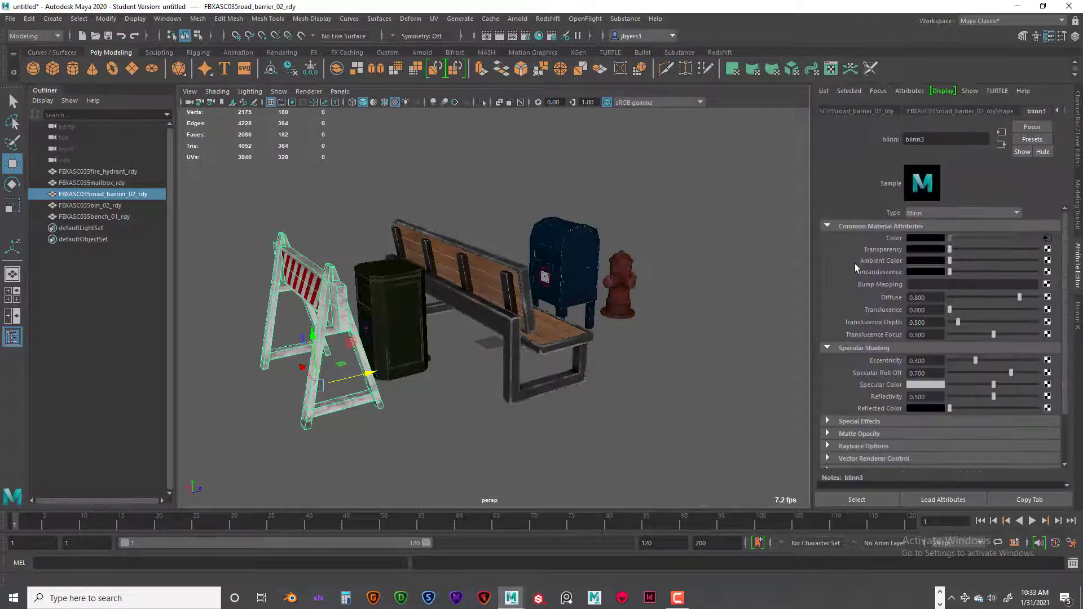
drag(928, 139, 879, 139)
text(Barrier_TX)
key(Return)
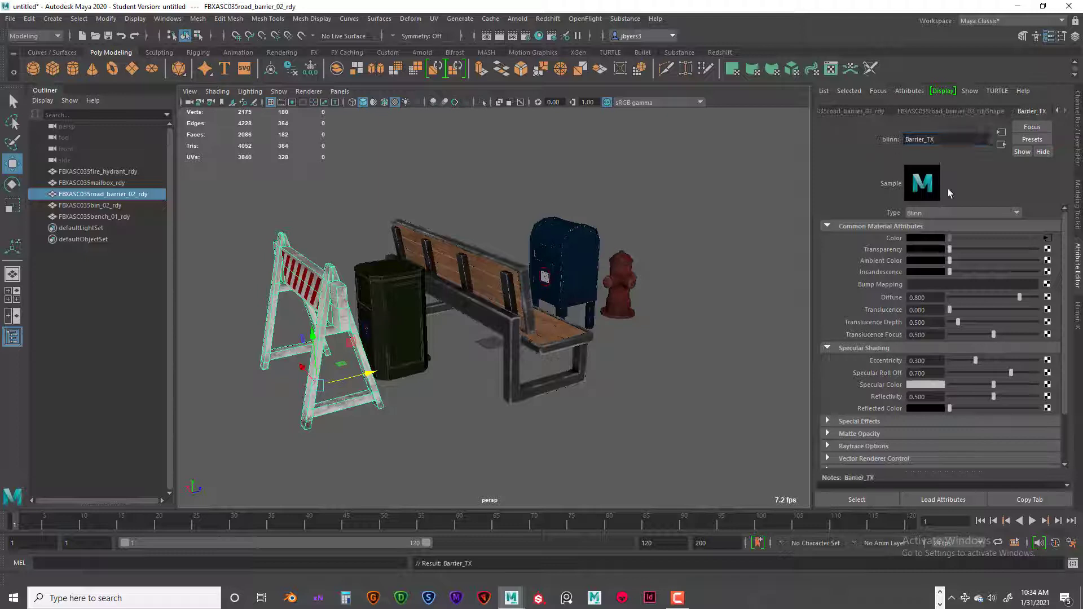
Review the road barrier's color file texture and the available maps in the road_barriers source images folder, keeping the assigned image.
click(1047, 239)
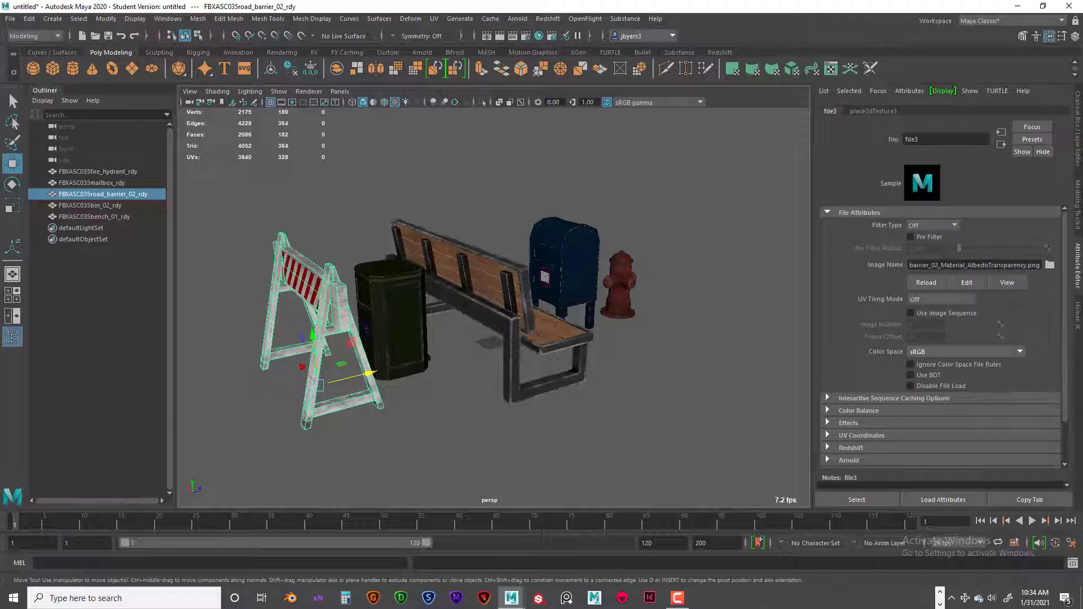
click(1050, 265)
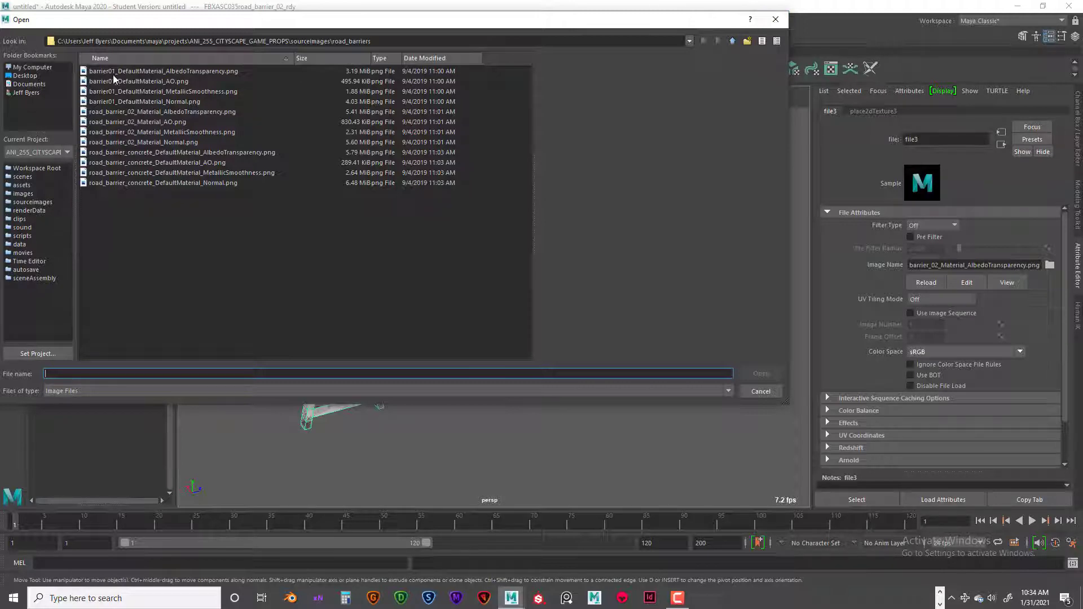
click(776, 19)
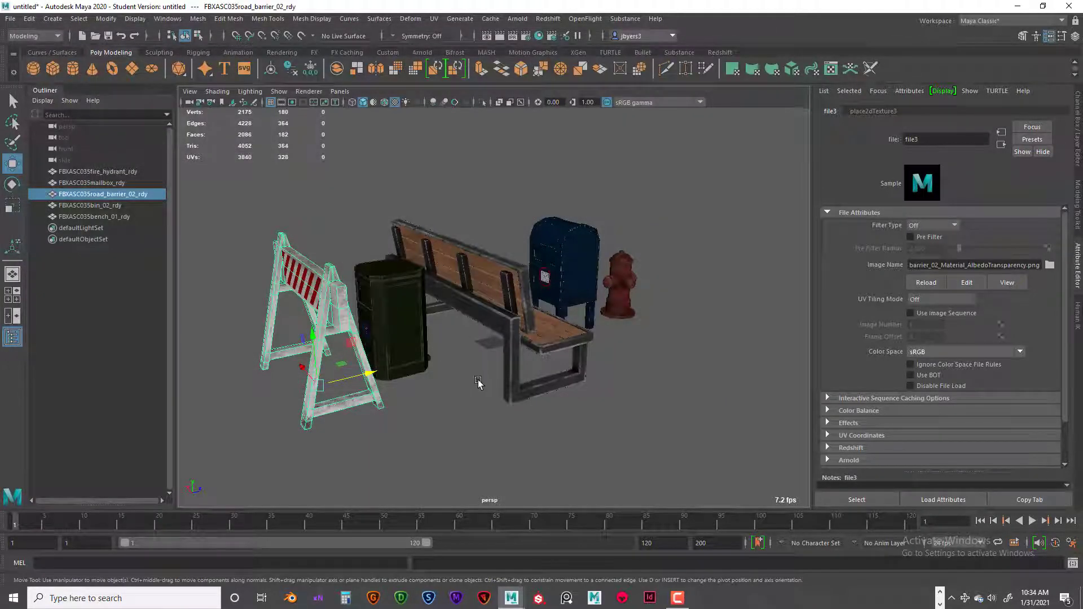
Examine the barrier, bin, bench, mailbox and fire hydrant from several angles and distances, checking the Blinn materials of individual props.
alt+drag(478, 383, 484, 347)
alt+drag(515, 348, 566, 344)
alt+right_drag(566, 344, 548, 346)
mouse_move(548, 345)
alt+mouse_down()
mouse_move(395, 344)
mouse_move(609, 337)
mouse_move(567, 338)
alt+mouse_up()
click(542, 316)
click(453, 342)
click(370, 330)
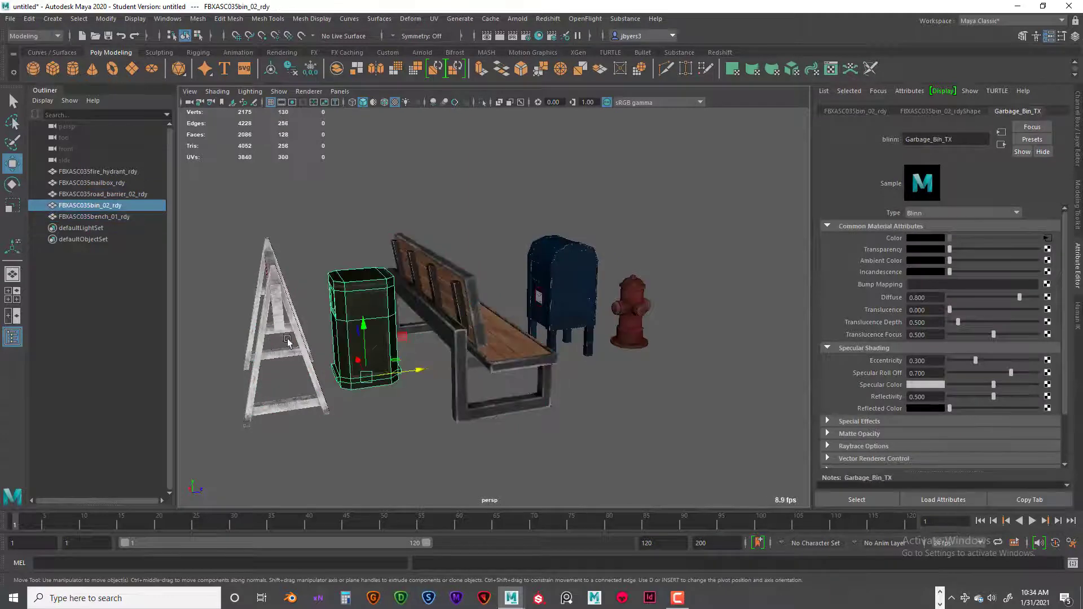
click(288, 341)
click(625, 309)
alt+drag(522, 350, 352, 315)
scroll(356, 299, up, 4)
click(375, 314)
scroll(407, 319, down, 4)
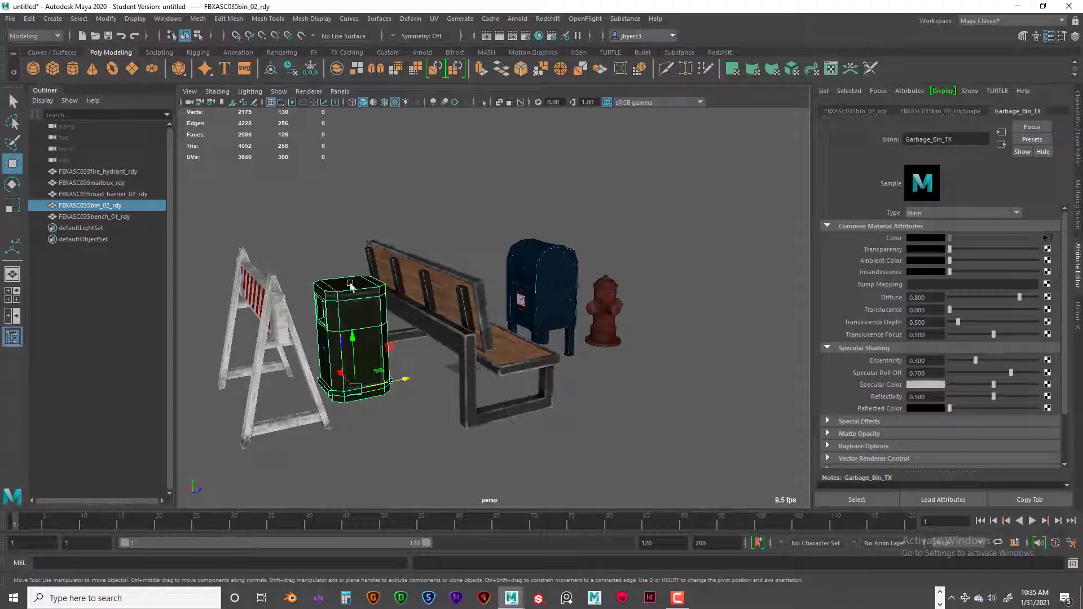
mouse_move(387, 277)
alt+mouse_down()
mouse_move(367, 282)
mouse_move(400, 287)
alt+mouse_up()
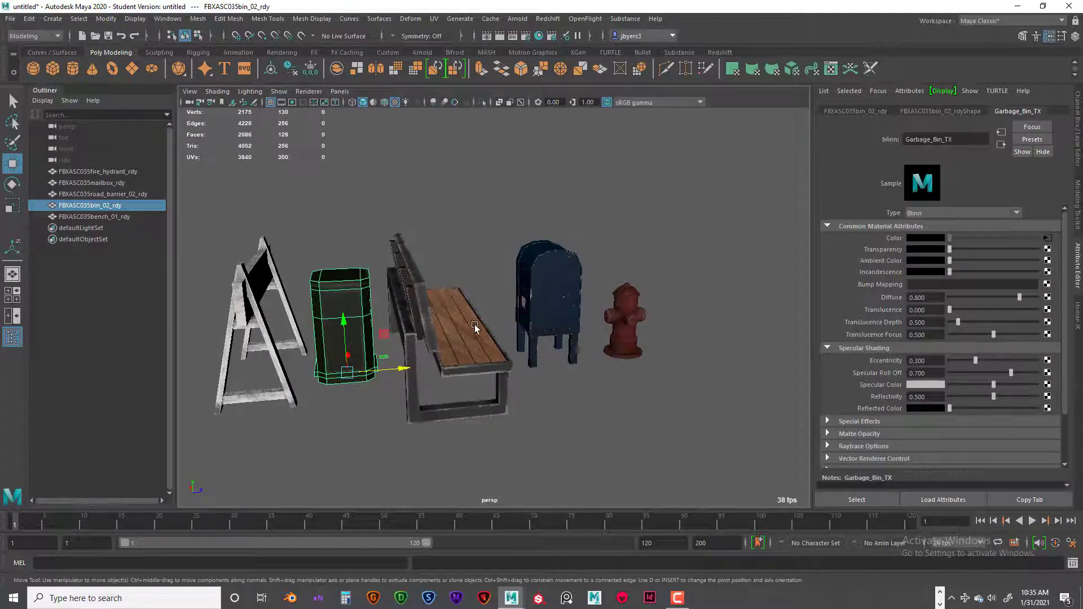
alt+drag(475, 324, 628, 330)
click(543, 311)
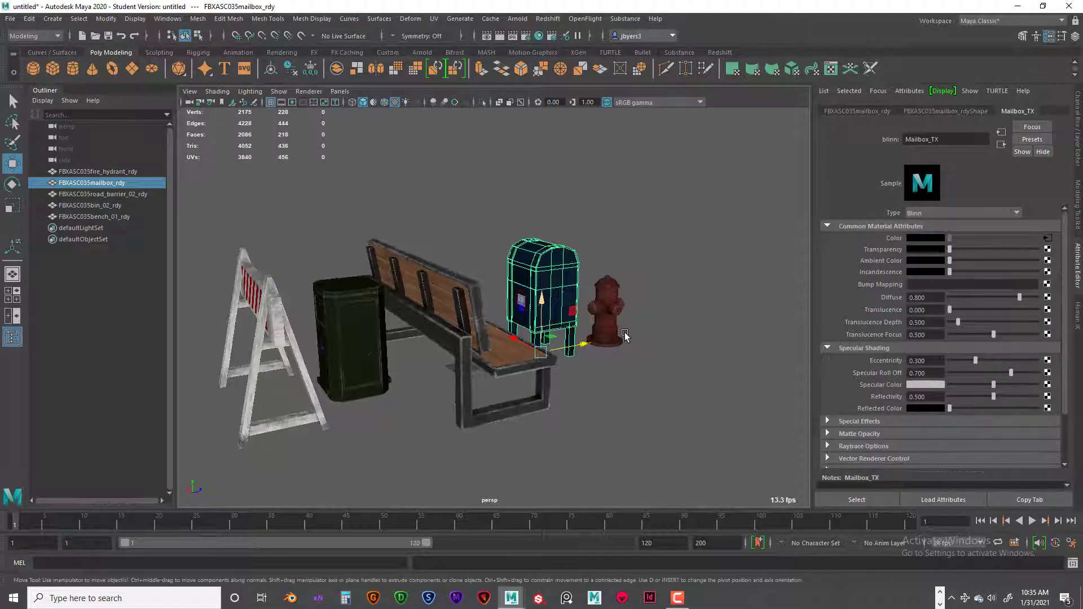
scroll(623, 333, down, 2)
scroll(622, 333, up, 2)
alt+drag(529, 226, 614, 319)
scroll(614, 319, down, 3)
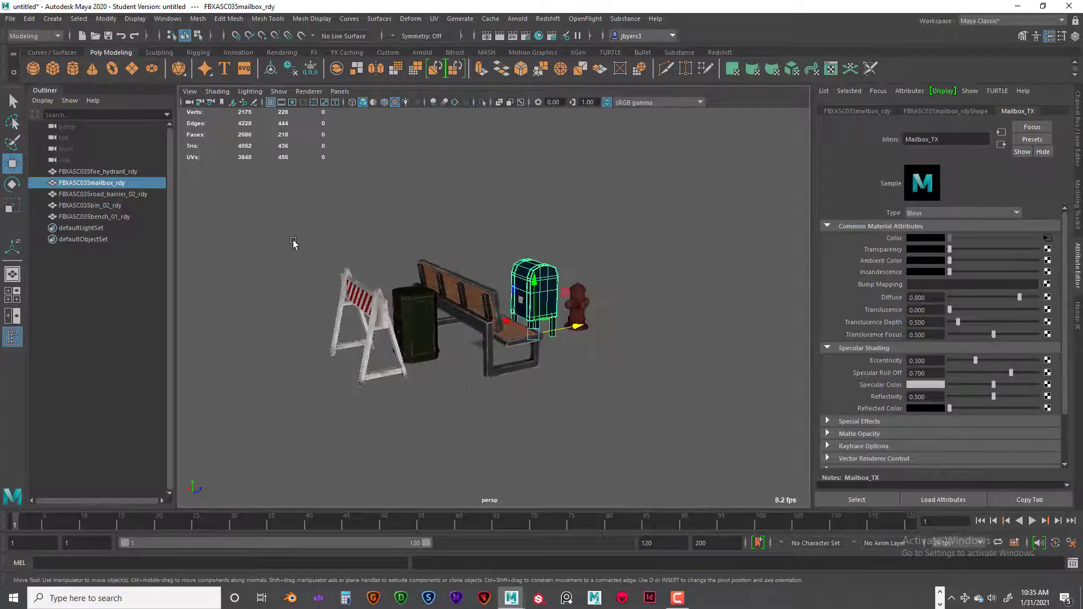
Select all five props together and center their pivots.
drag(293, 239, 665, 388)
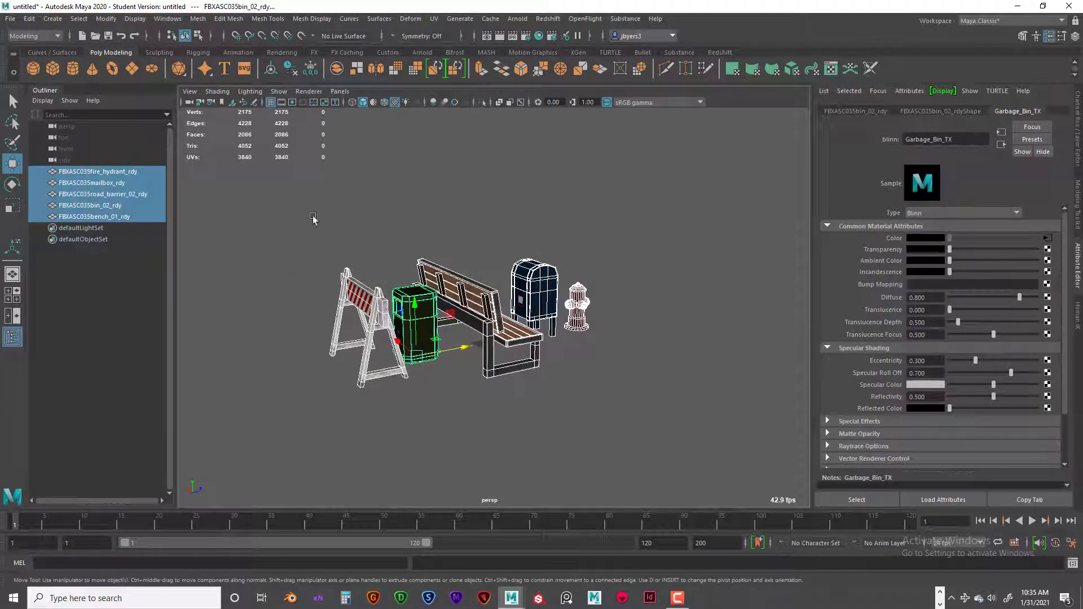
drag(313, 218, 648, 383)
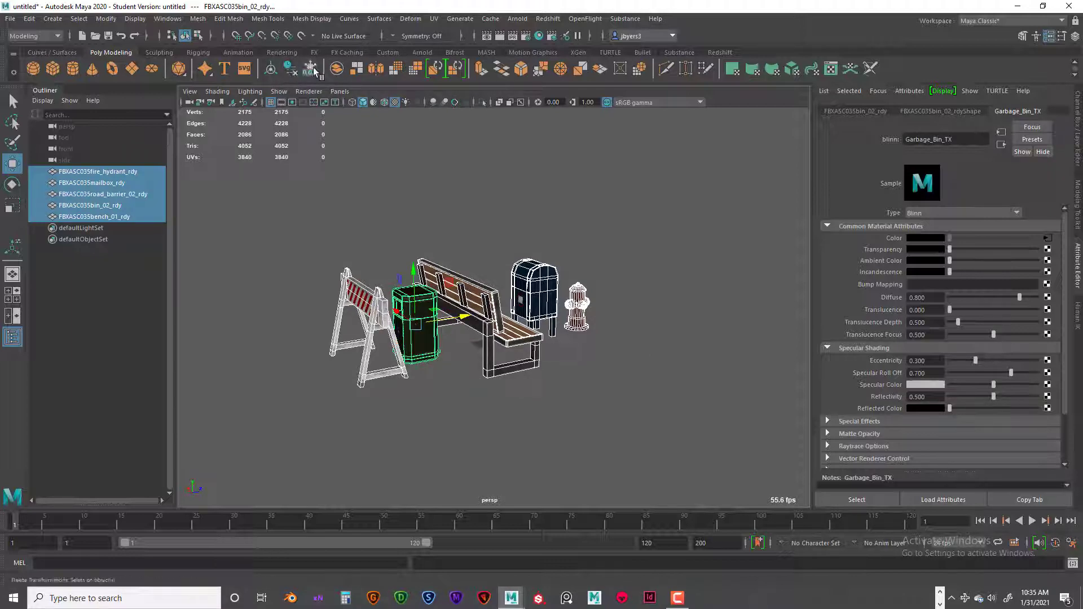
alt+drag(600, 252, 628, 248)
scroll(628, 248, up, 5)
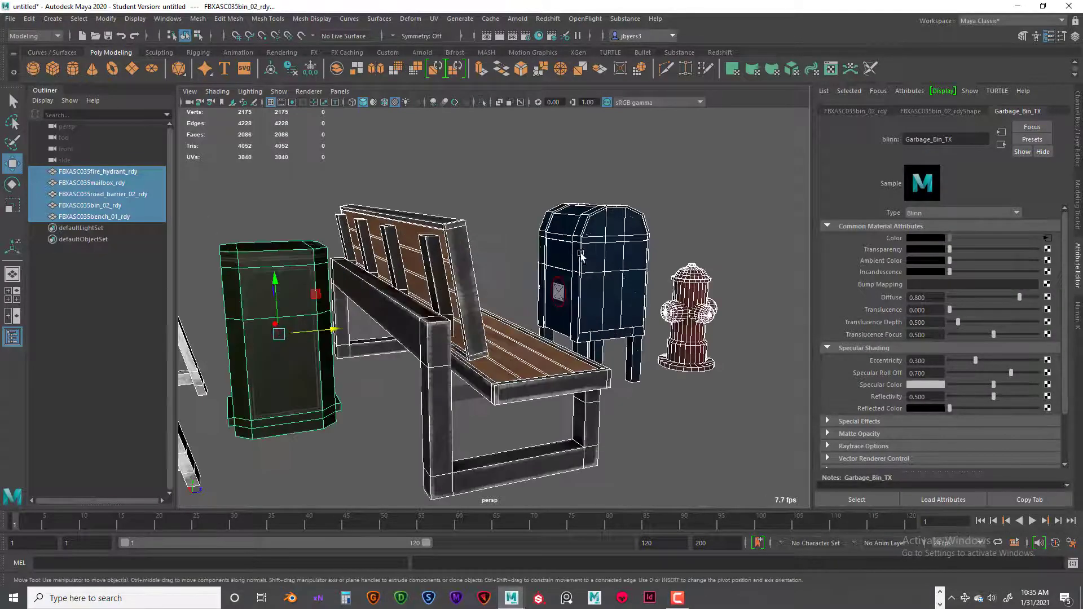
Scale the five selected props down uniformly to about 0.134 in the front view.
key(space)
key(space)
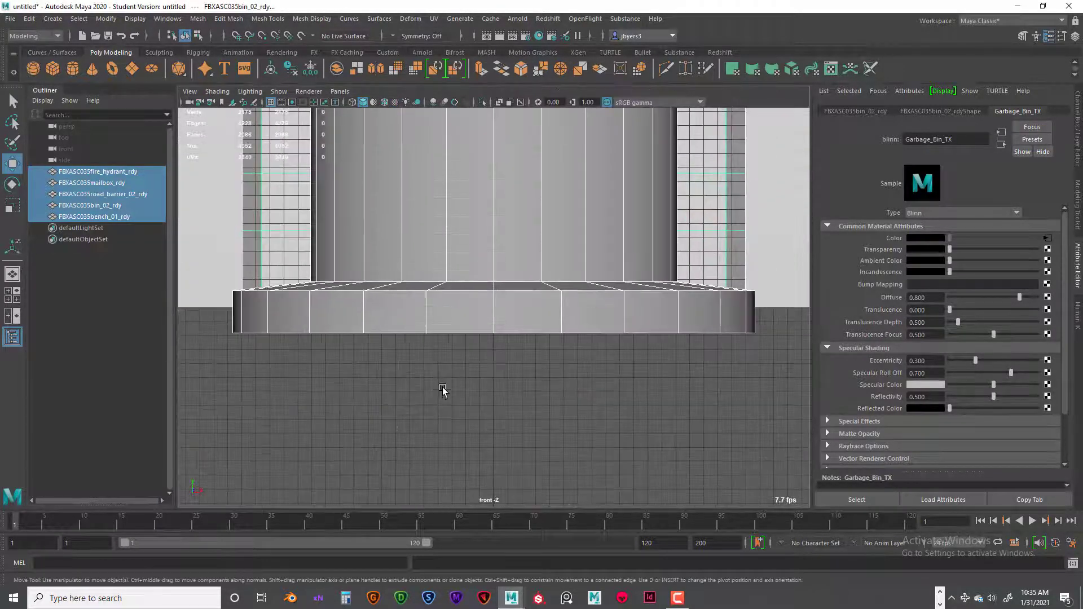
scroll(442, 387, down, 8)
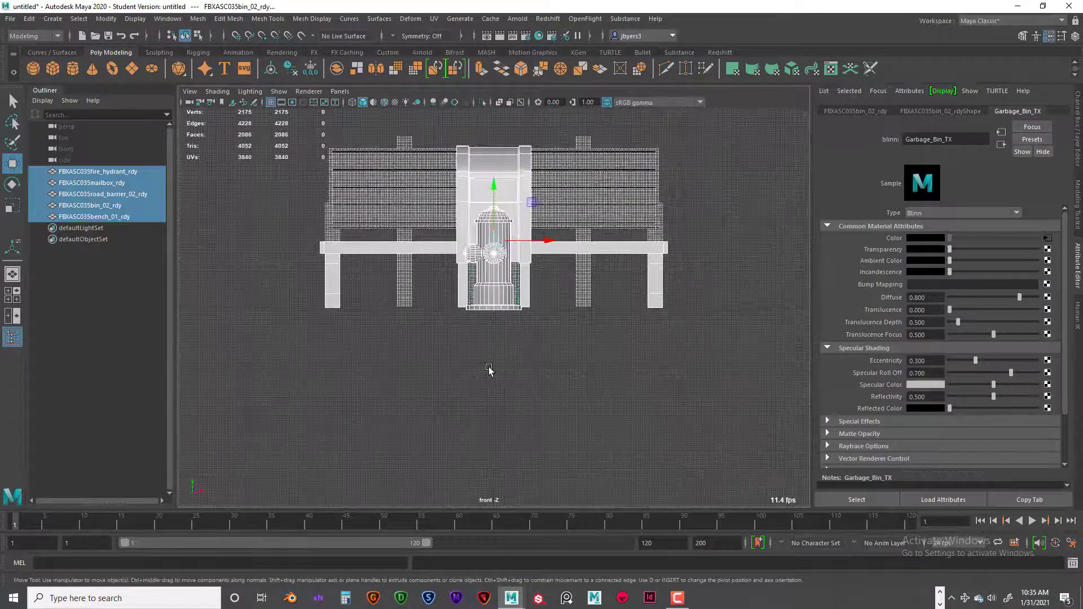
scroll(489, 368, up, 2)
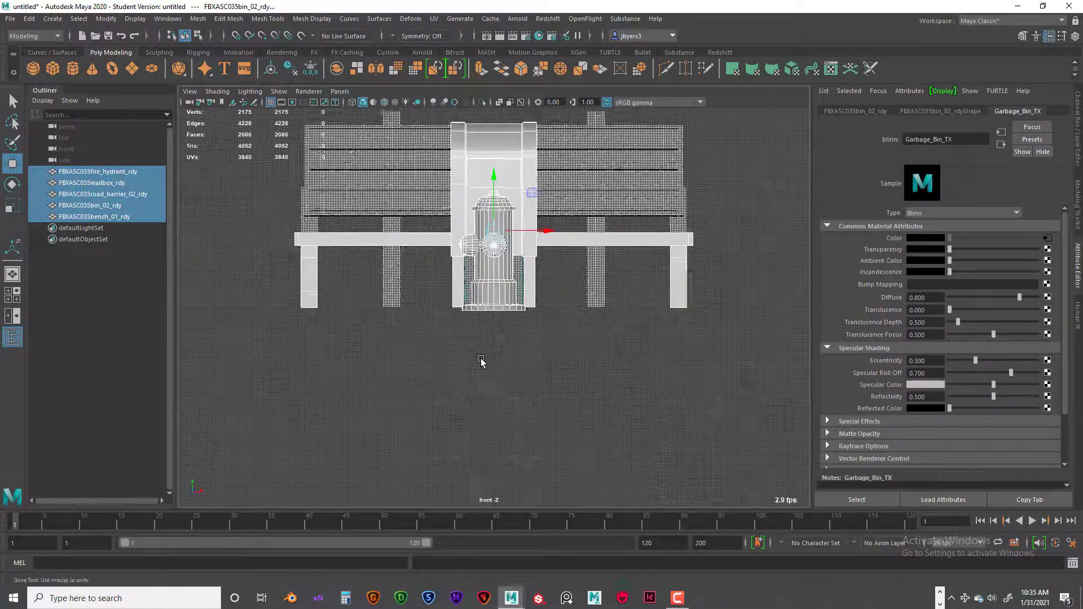
alt+middle_drag(481, 358, 555, 383)
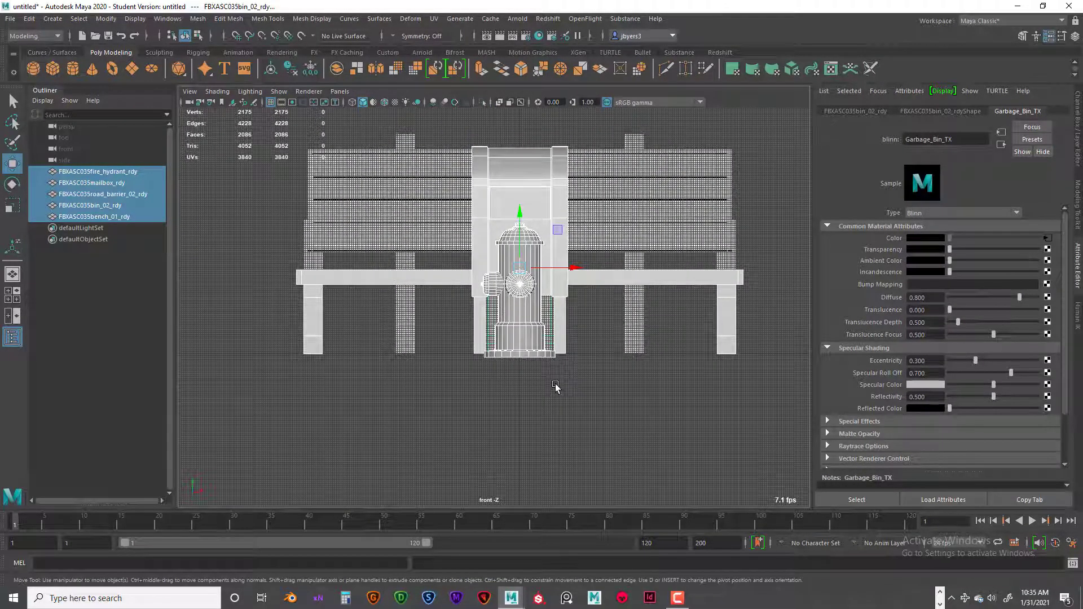
key(r)
drag(522, 269, 425, 282)
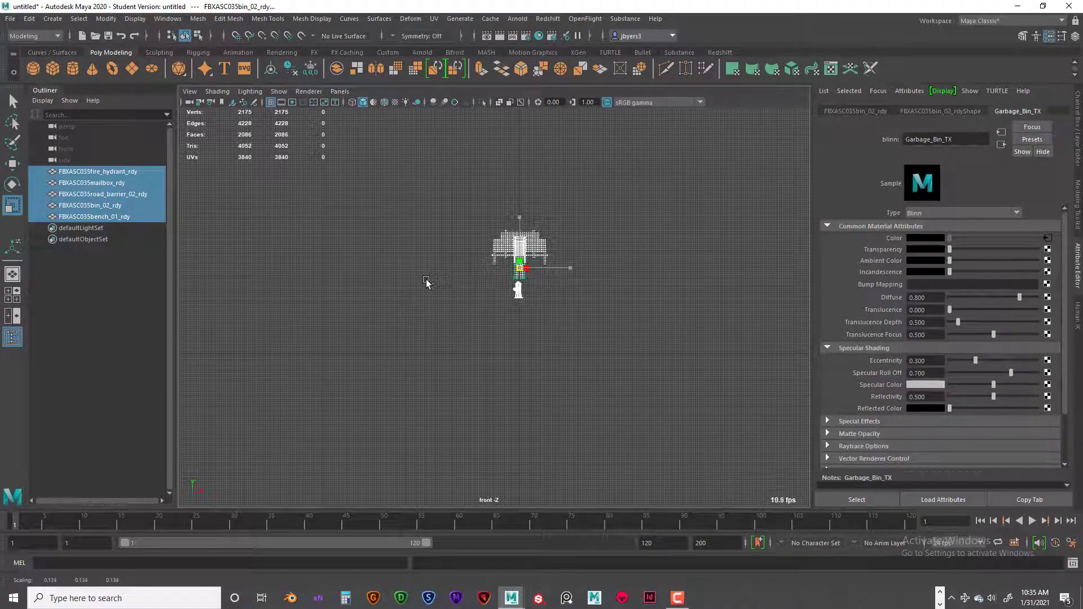
Scale the five selected props down further, to about 0.05 uniformly.
scroll(523, 314, up, 5)
mouse_move(523, 321)
alt+middle_down()
mouse_move(411, 387)
mouse_move(508, 359)
mouse_move(521, 339)
alt+middle_up()
scroll(427, 372, up, 2)
scroll(427, 373, up, 2)
scroll(510, 356, up, 1)
scroll(572, 259, down, 2)
alt+middle_drag(562, 261, 519, 218)
drag(521, 220, 457, 221)
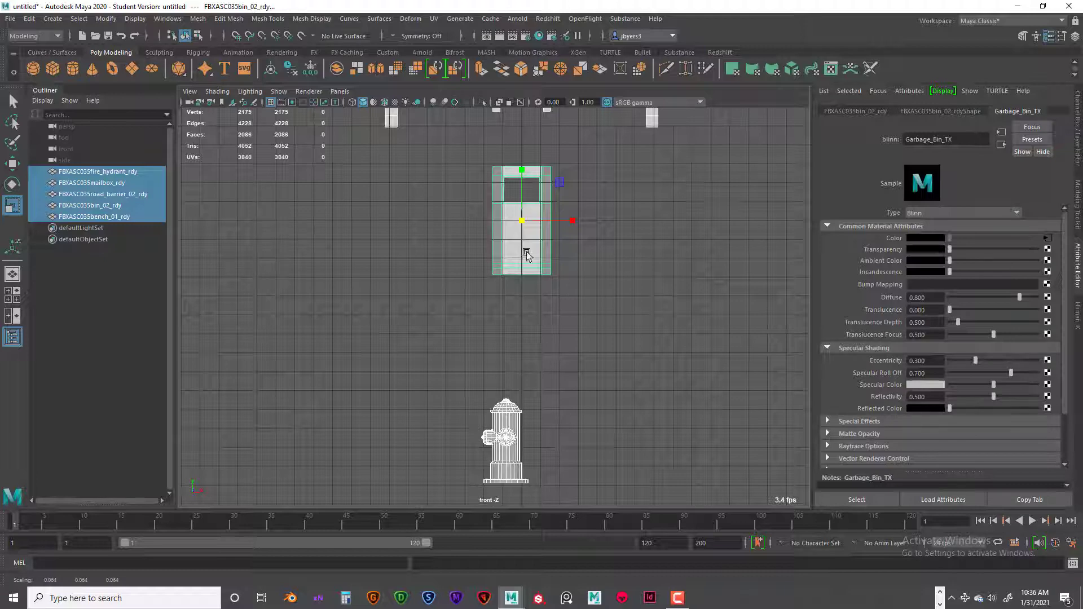
drag(521, 223, 506, 225)
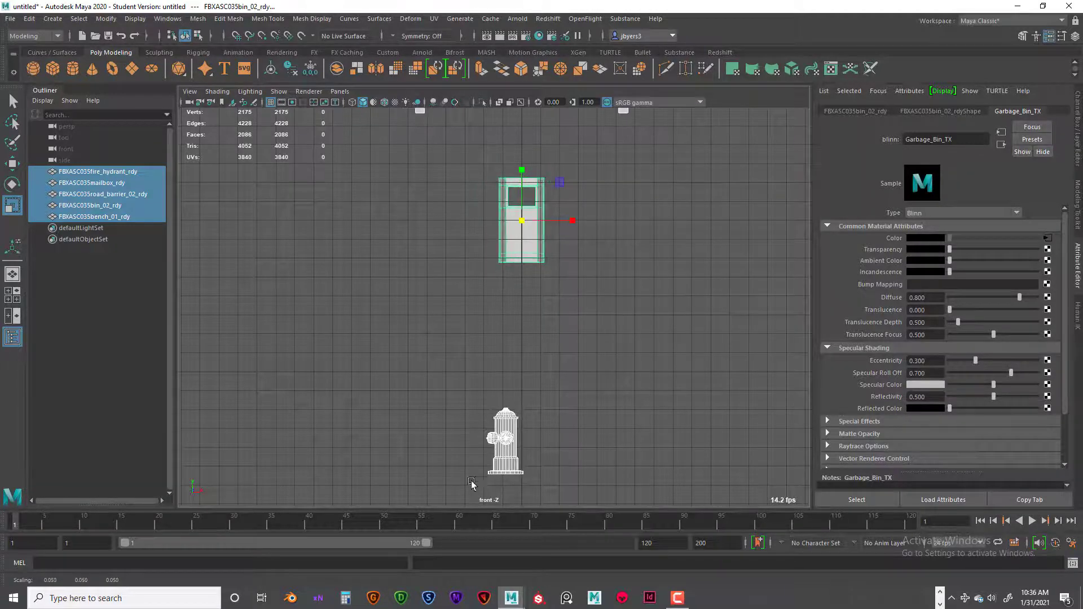
middle_drag(523, 318, 508, 319)
Lower the fire hydrant and the garbage bin along Y to the ground line in the front view.
click(504, 420)
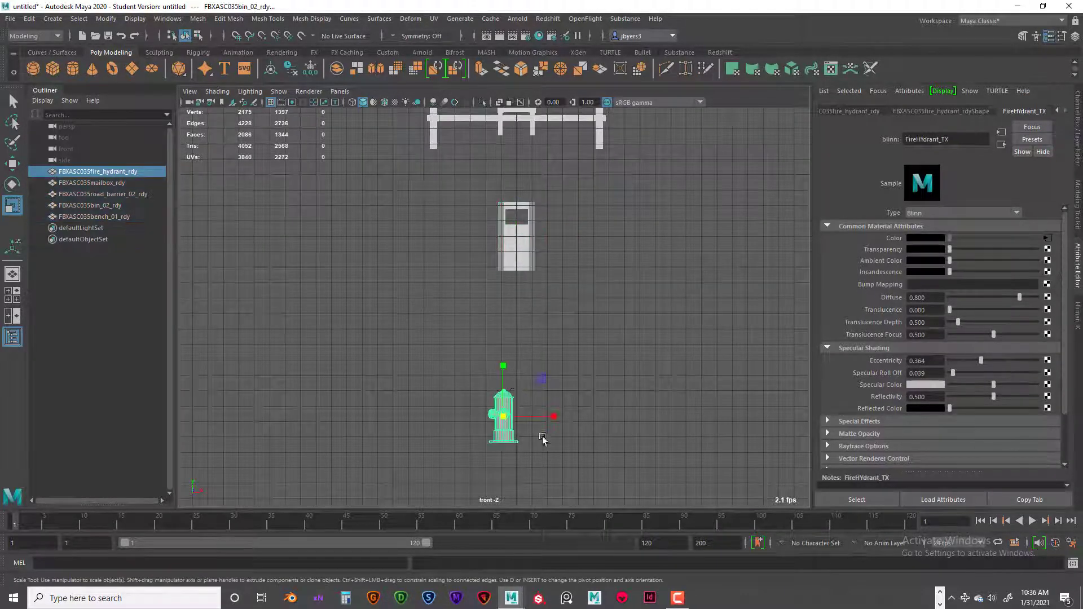
alt+middle_drag(533, 394, 536, 272)
scroll(545, 305, down, 6)
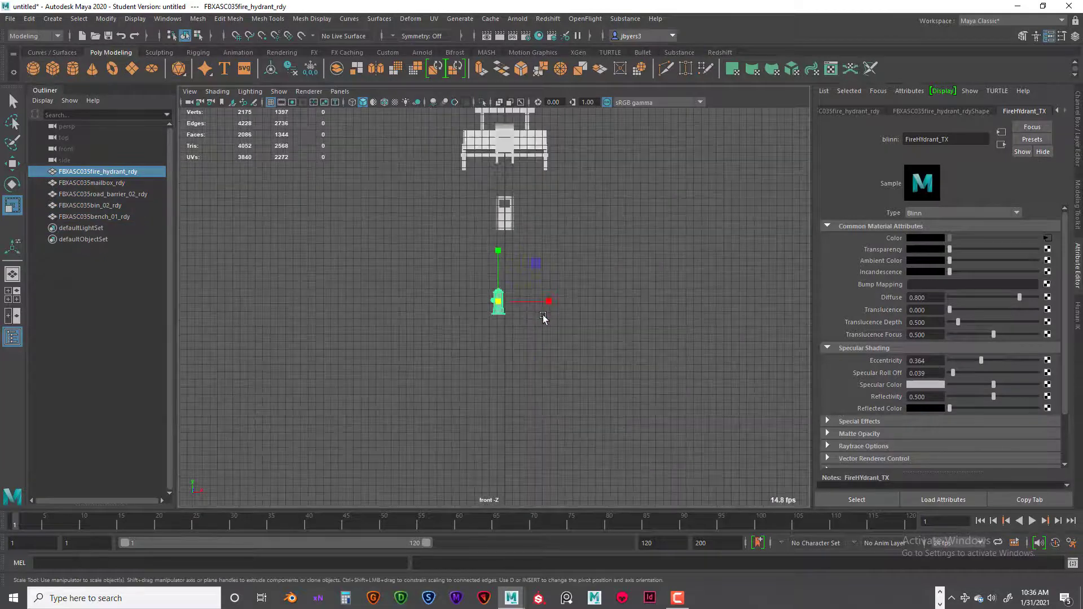
alt+middle_drag(541, 330, 529, 301)
key(w)
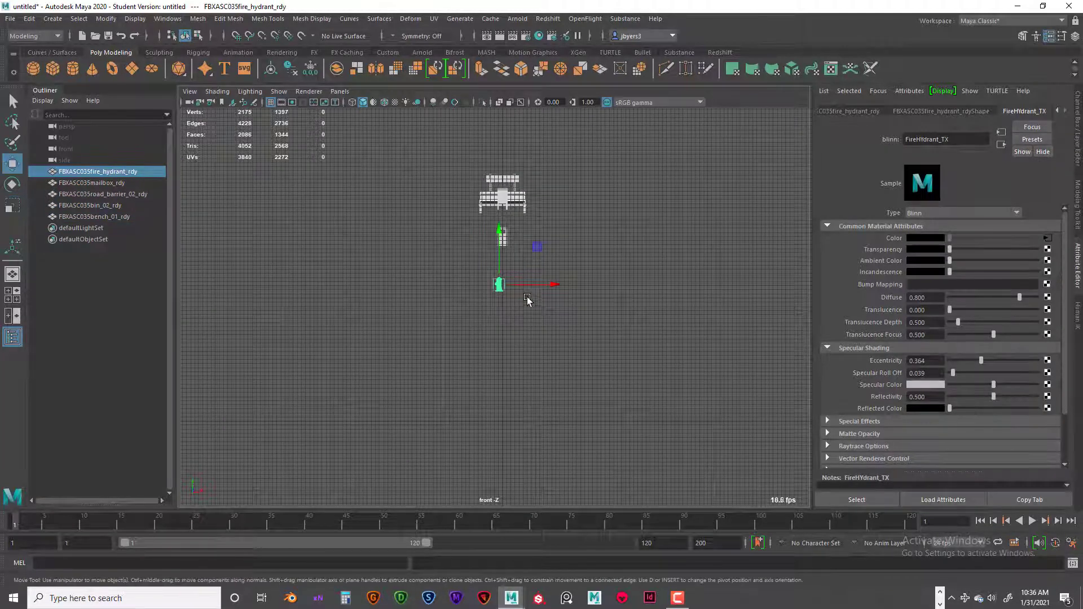
drag(497, 227, 508, 307)
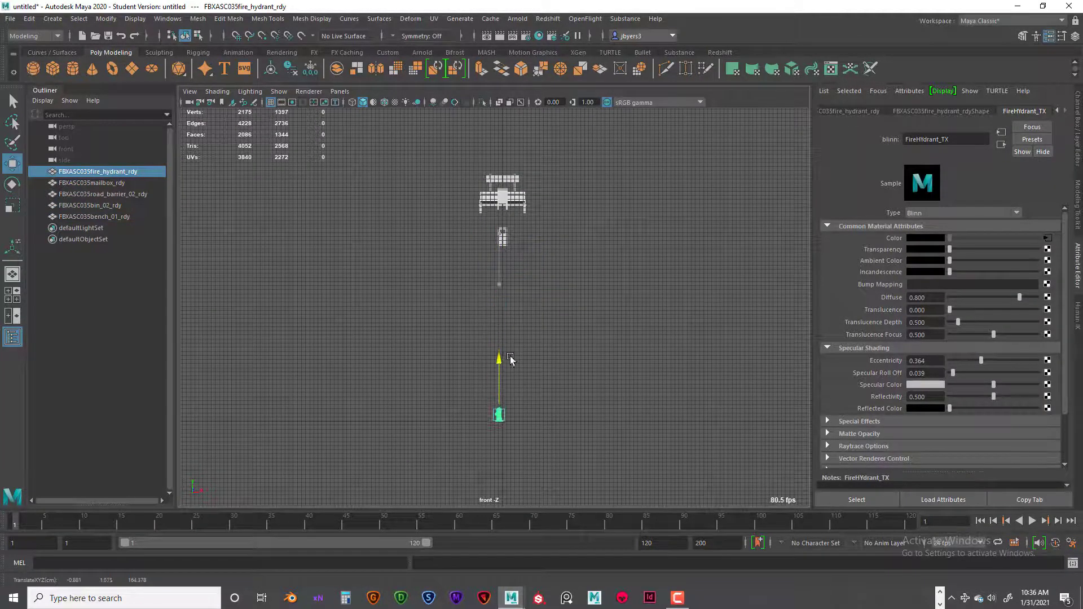
click(506, 245)
drag(501, 184, 513, 340)
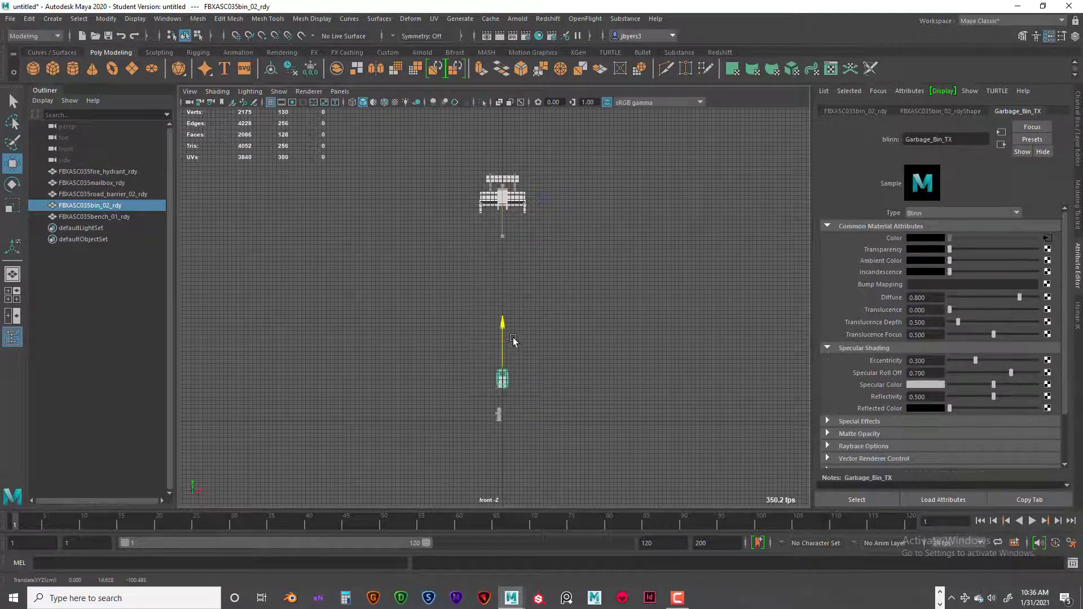
Lower the mailbox, bench and road barrier along Y to the ground line beside the other props.
click(495, 218)
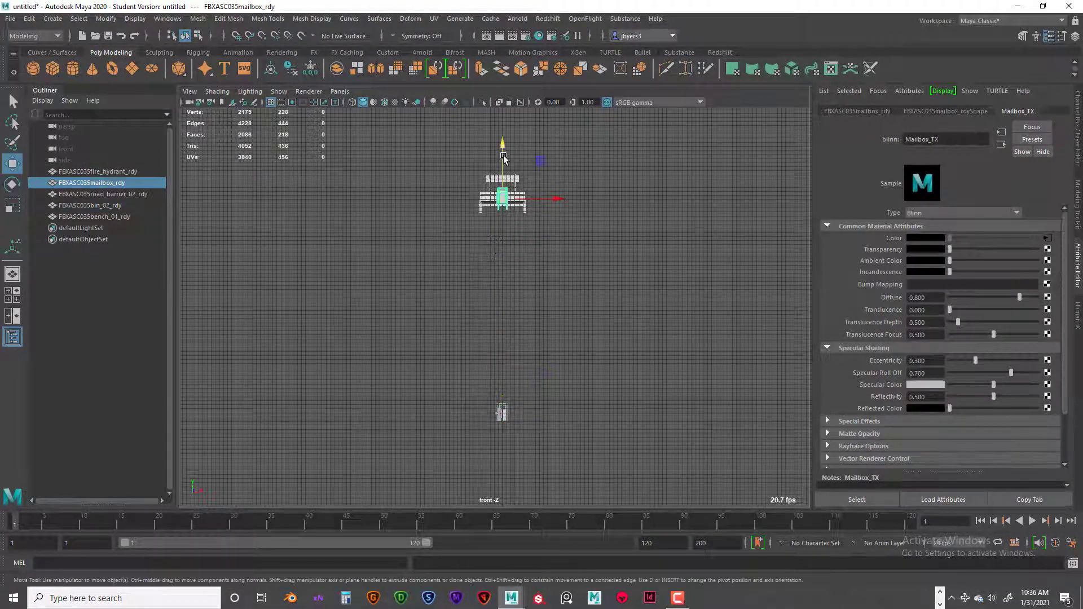
drag(502, 164, 513, 286)
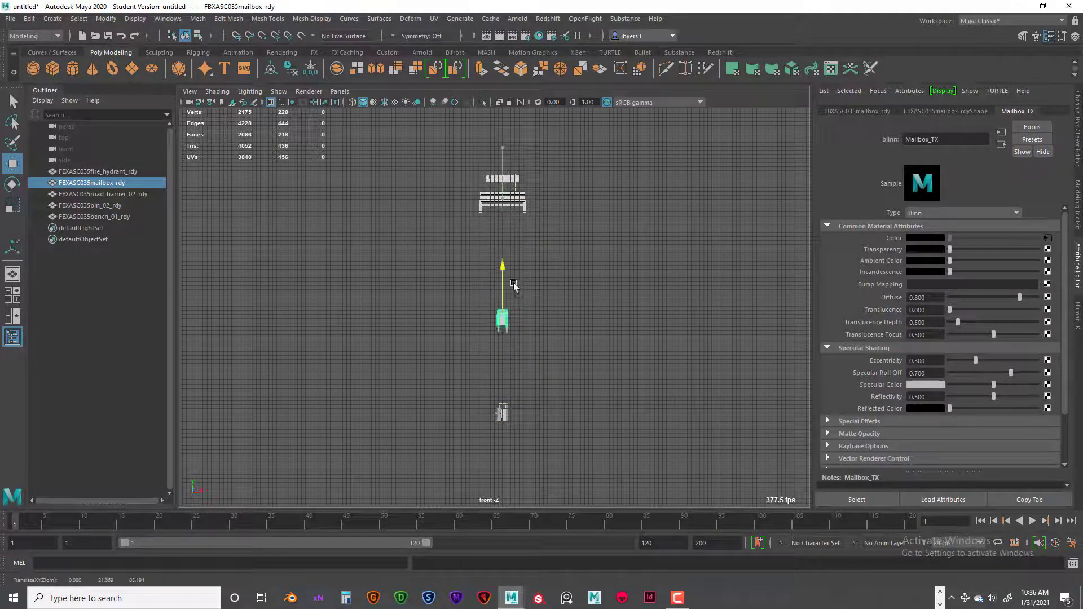
click(506, 203)
drag(504, 141, 513, 343)
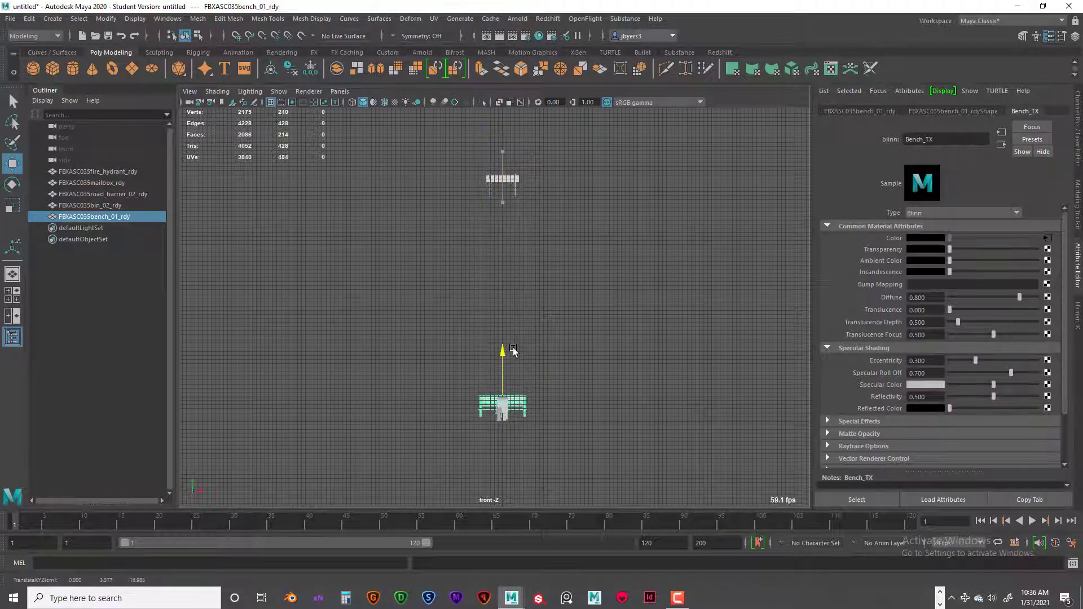
click(495, 194)
drag(503, 162, 507, 343)
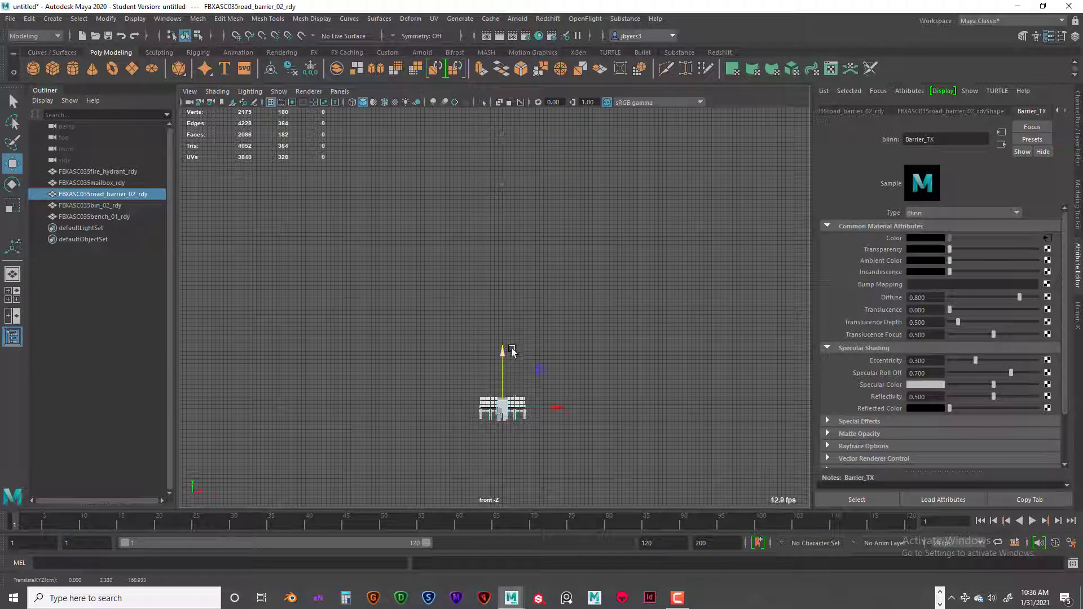
key(f)
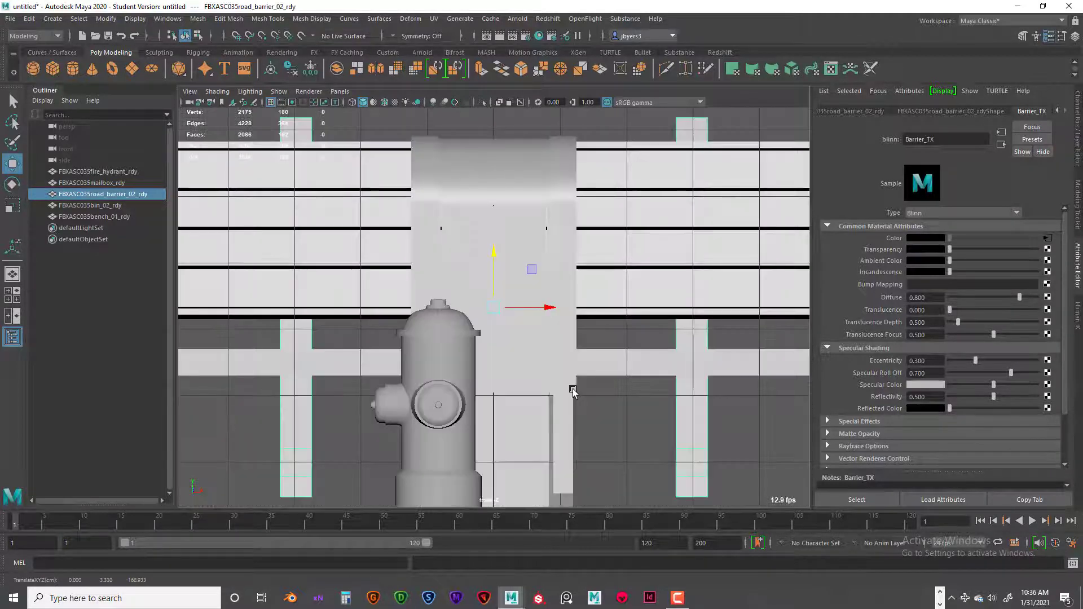
scroll(548, 388, up, 1)
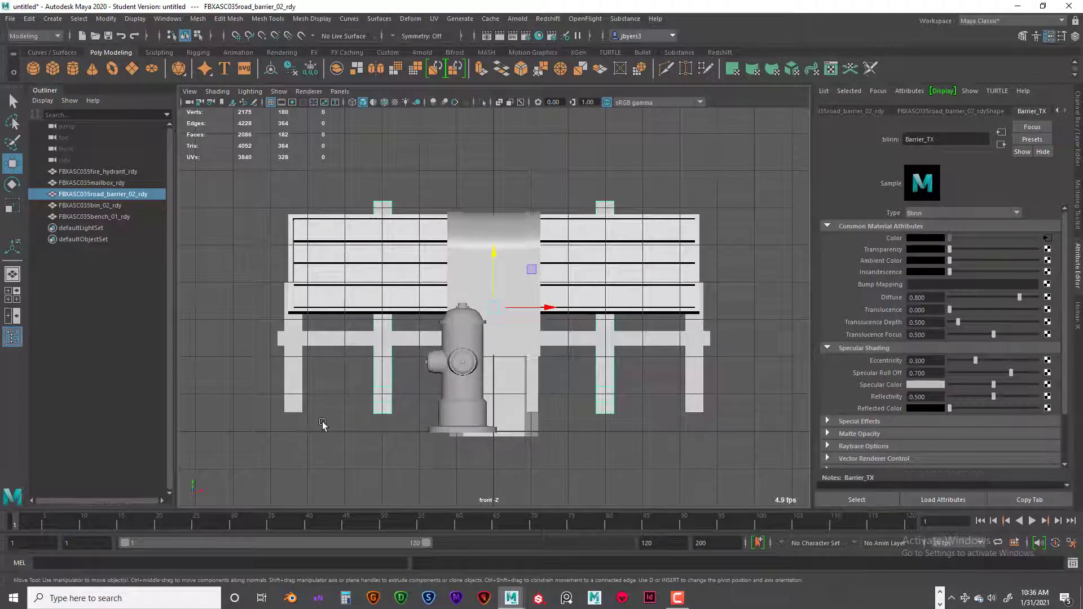
Move the road barrier and the garbage bin along Z in the perspective view, close to the bench.
key(space)
key(space)
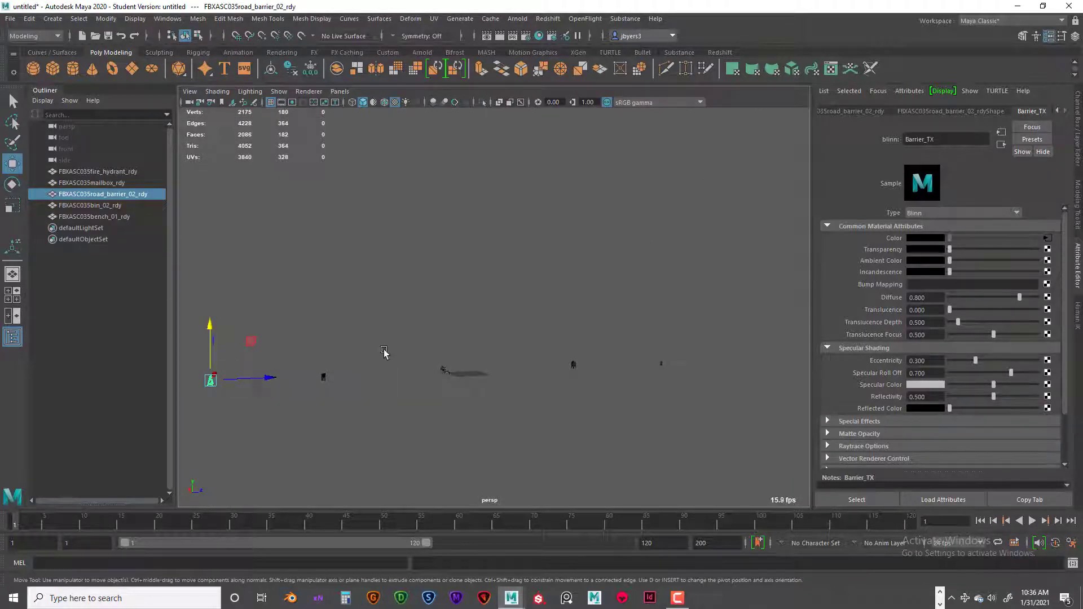
scroll(320, 339, down, 2)
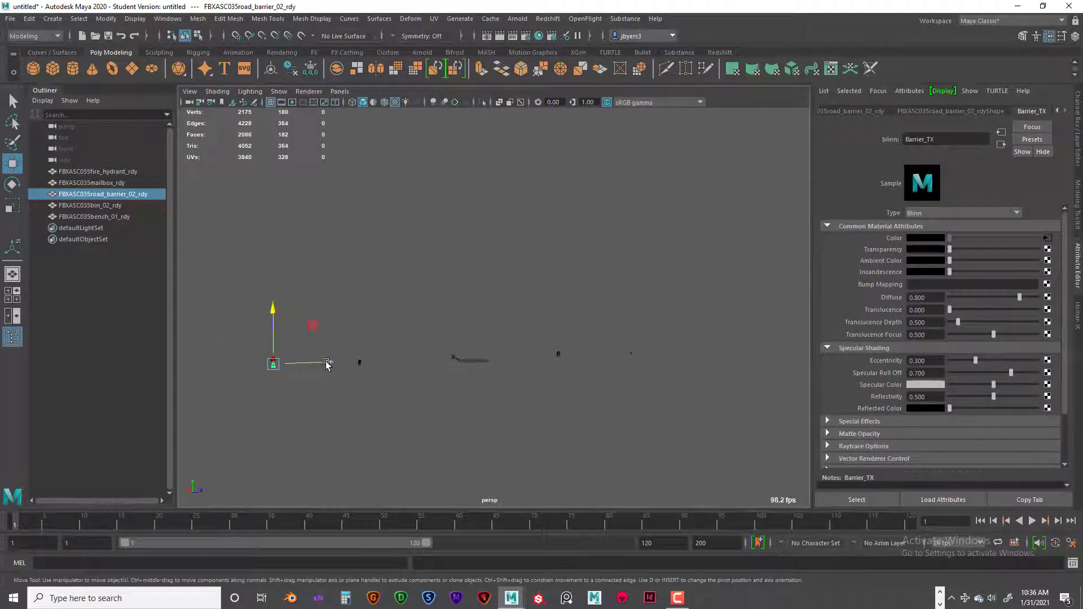
drag(326, 364, 477, 361)
click(359, 364)
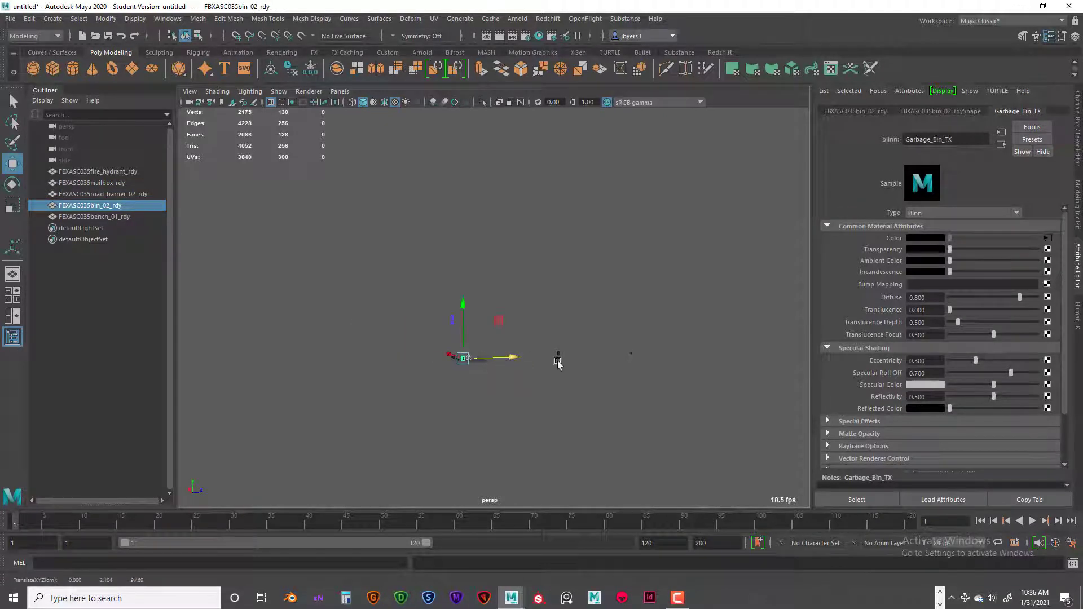
Move the mailbox to about Z 4.8 and the fire hydrant to about Z 12.7, near the bench.
click(557, 358)
drag(564, 358, 513, 361)
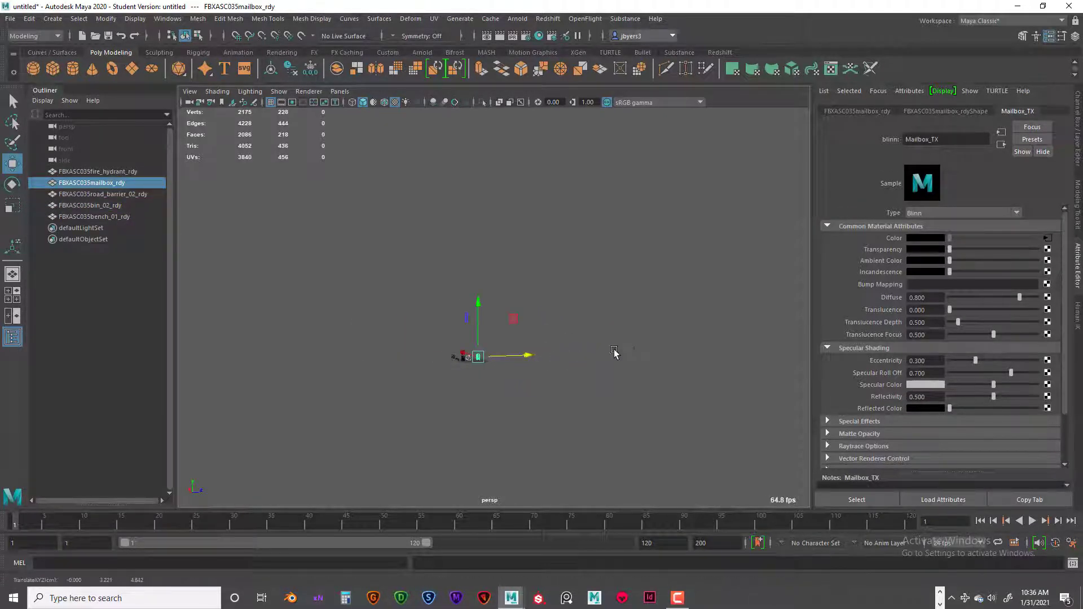
click(614, 353)
drag(628, 353, 649, 357)
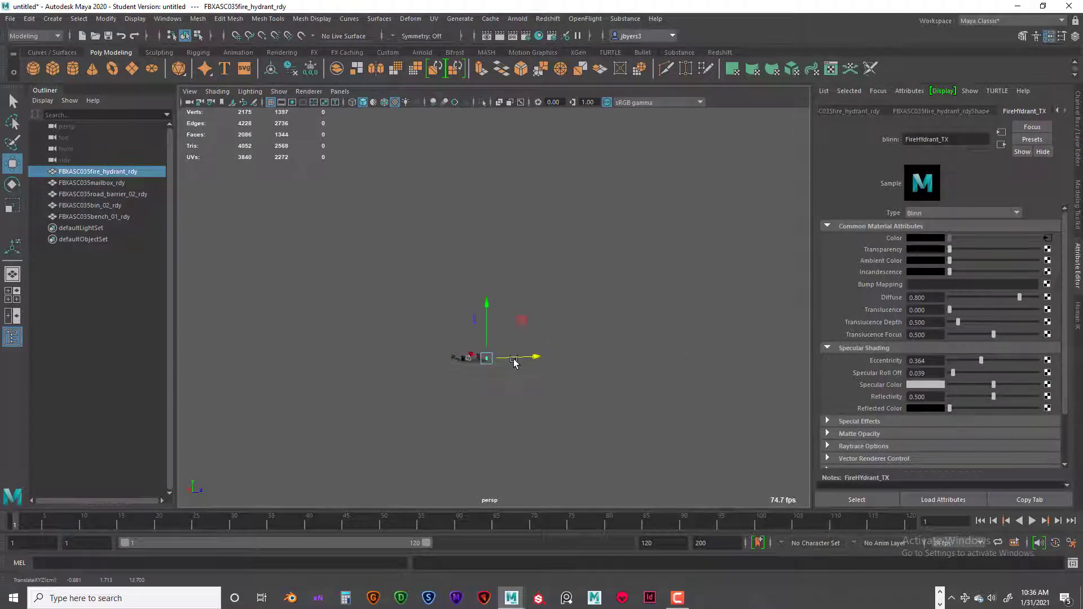
key(f)
scroll(474, 438, down, 7)
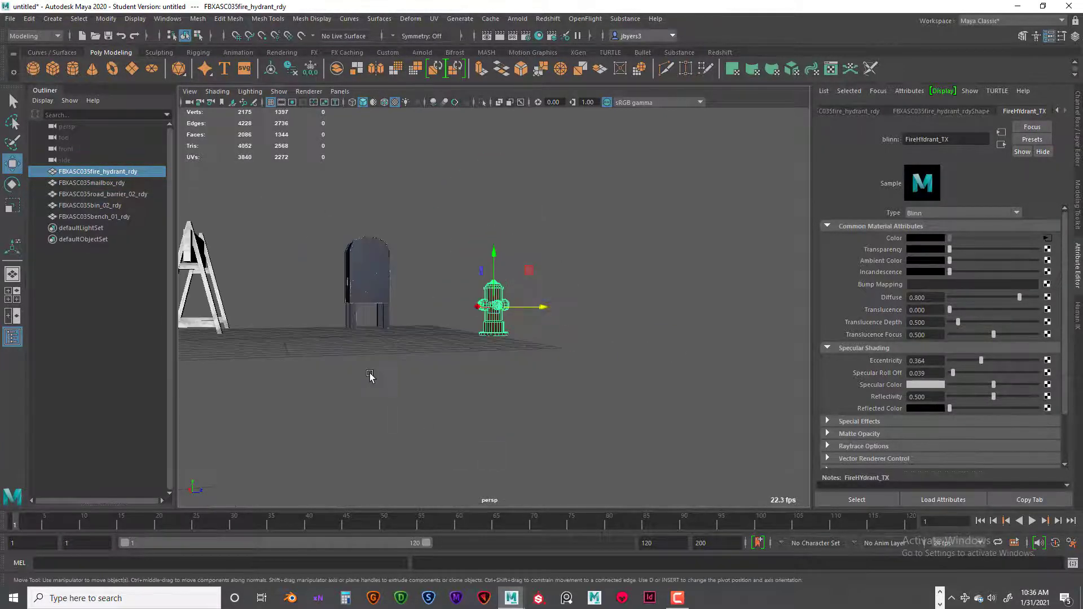
Move the mailbox to about Z 0.8, then bring the fire hydrant in along Z close beside it.
alt+drag(360, 351, 392, 362)
alt+middle_drag(392, 362, 615, 350)
scroll(421, 394, down, 3)
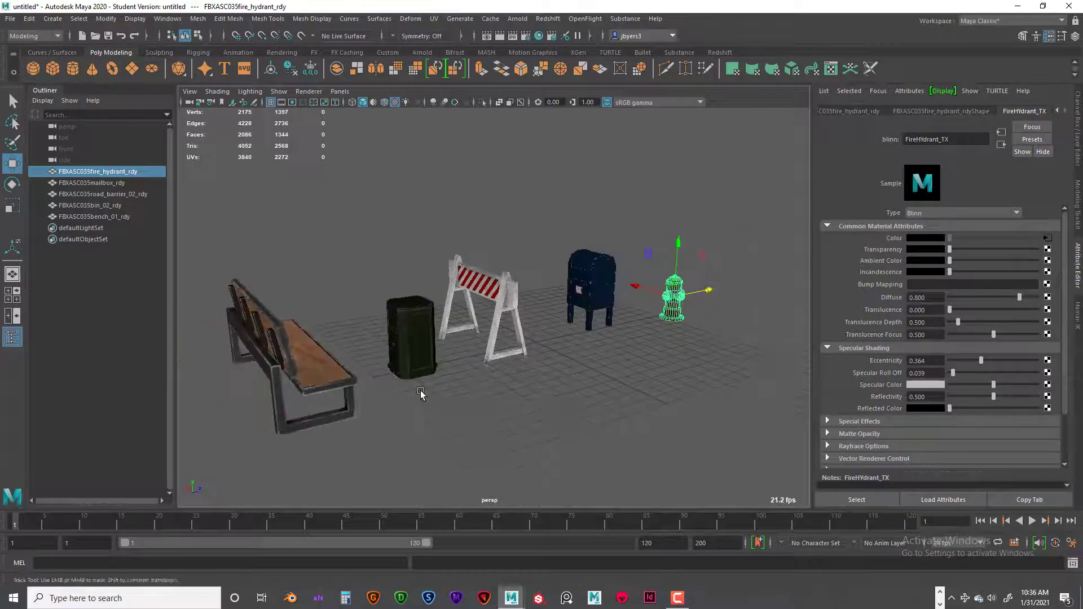
click(494, 370)
alt+drag(494, 370, 515, 345)
click(515, 345)
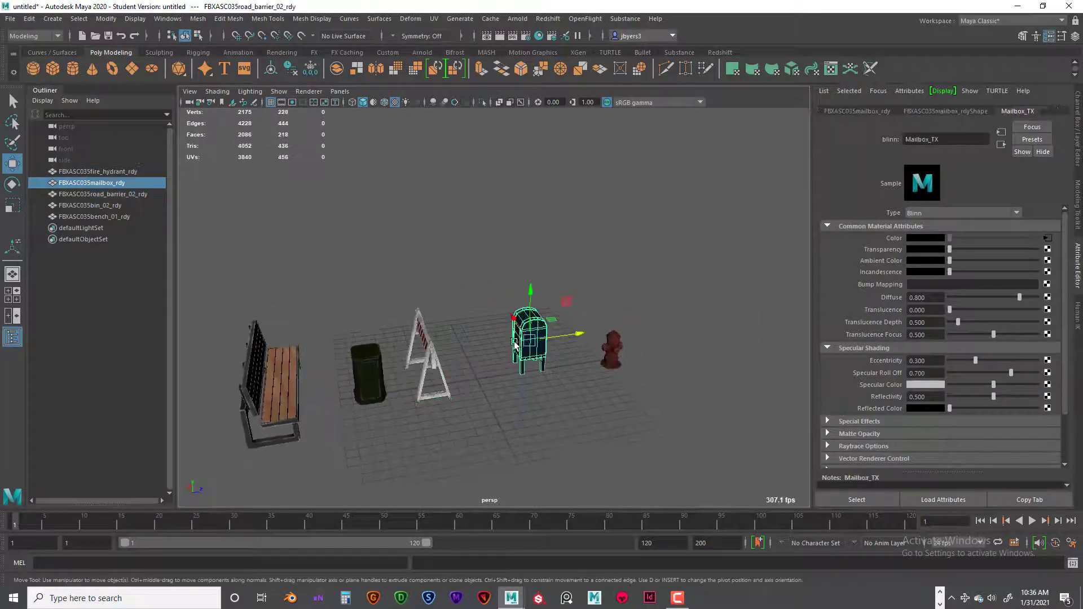
drag(585, 337, 545, 338)
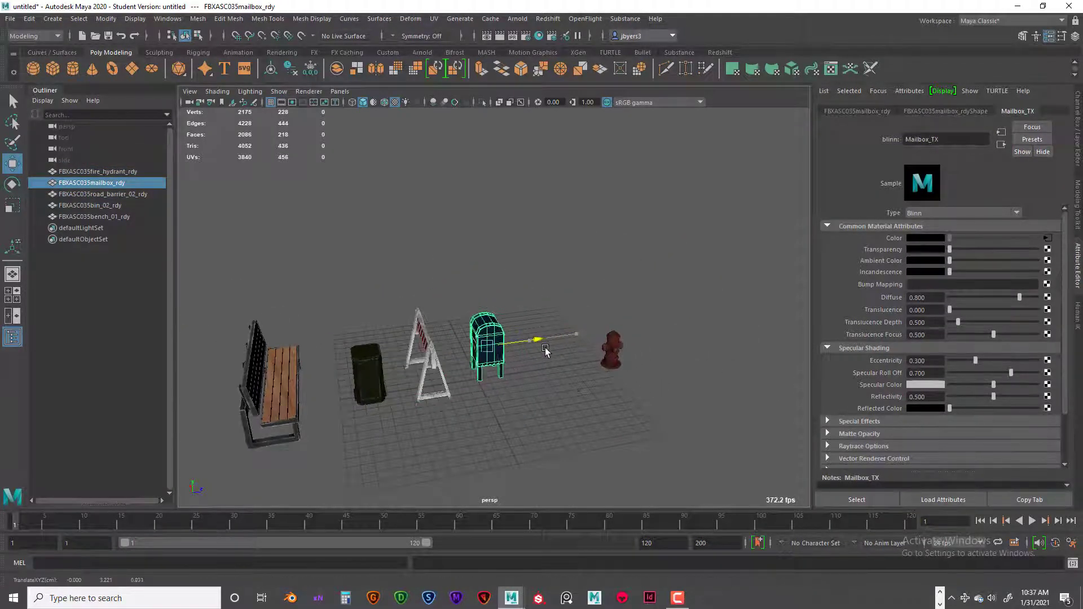
click(613, 343)
drag(651, 344, 576, 358)
Shift the road barrier, garbage bin and bench along Z toward the mailbox to tighten the row of props.
click(438, 360)
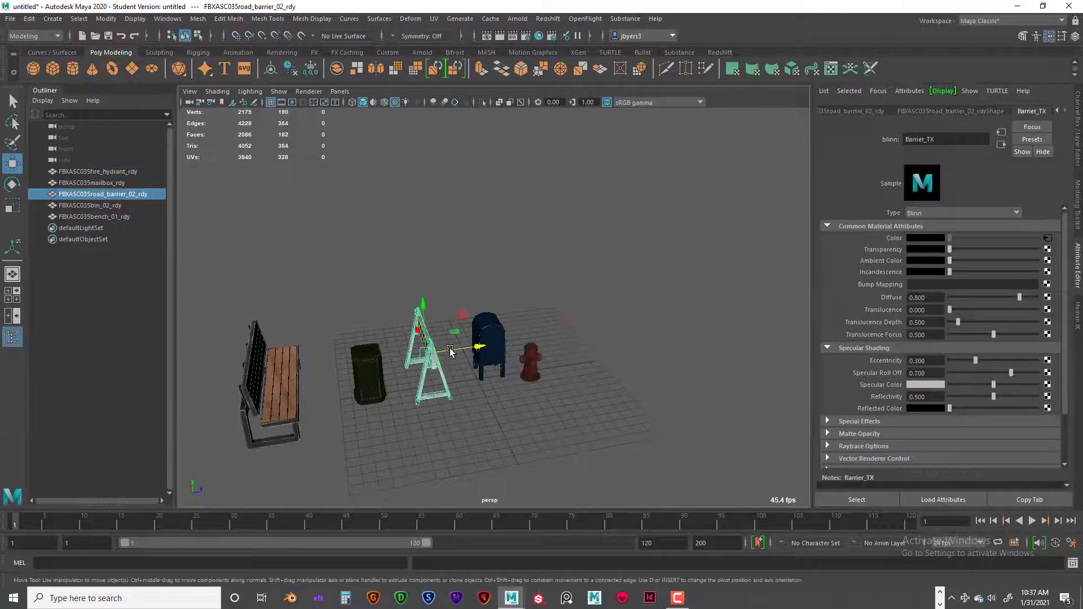
mouse_move(438, 360)
mouse_down()
mouse_move(458, 356)
mouse_move(428, 366)
mouse_move(441, 366)
mouse_up()
click(364, 364)
click(276, 376)
drag(342, 370, 434, 368)
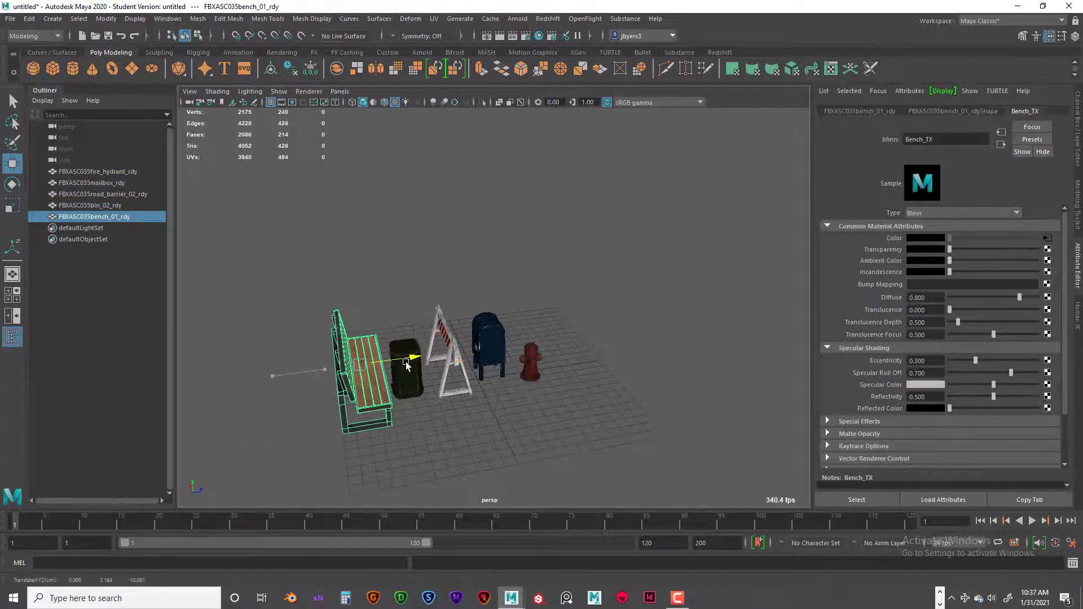
Space the props out along Z: fire hydrant at about 9.1, mailbox at about 4.6 and road barrier near 0.
scroll(464, 381, up, 5)
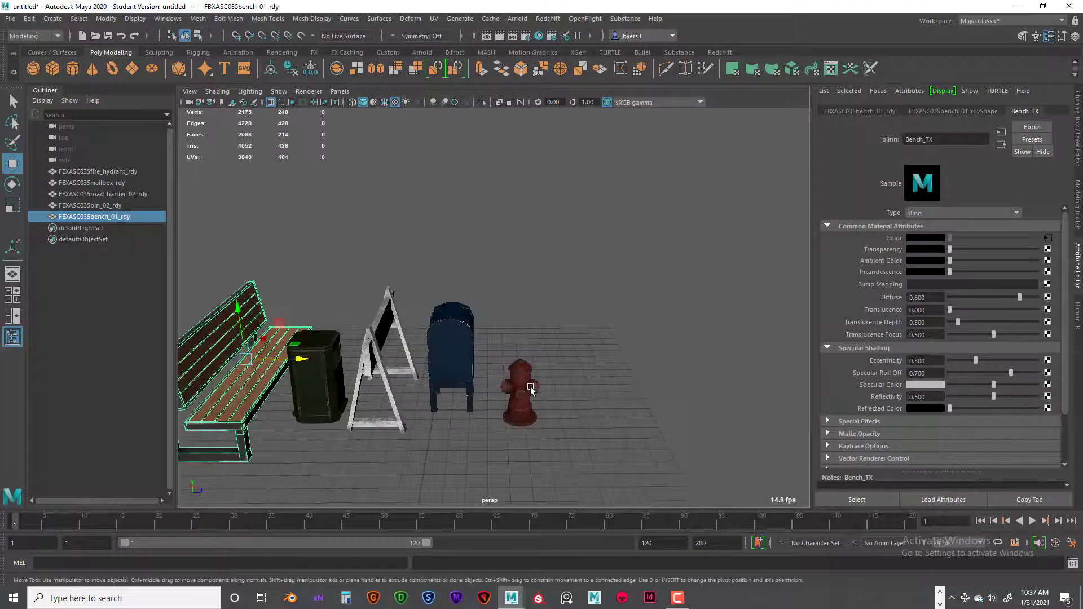
click(530, 389)
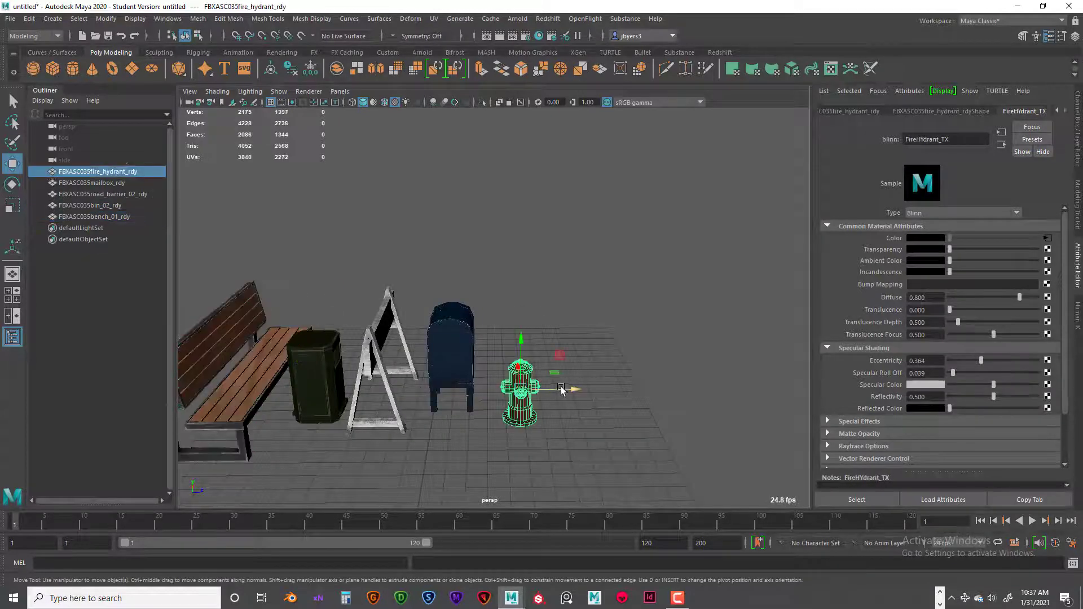
drag(558, 390, 642, 391)
click(468, 354)
drag(468, 354, 535, 355)
click(378, 364)
drag(431, 360, 485, 361)
Lower the bench and the road barrier along Y to the ground line in the front view, the barrier to about Y 2.8.
alt+drag(485, 361, 452, 298)
click(359, 393)
click(300, 363)
key(space)
key(space)
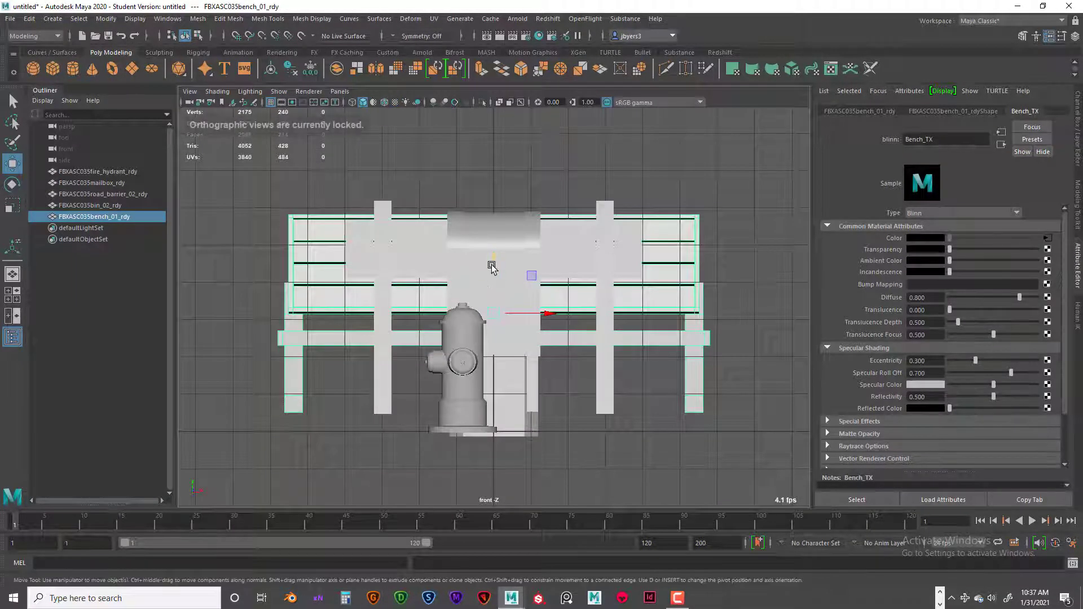
drag(492, 266, 491, 276)
click(454, 322)
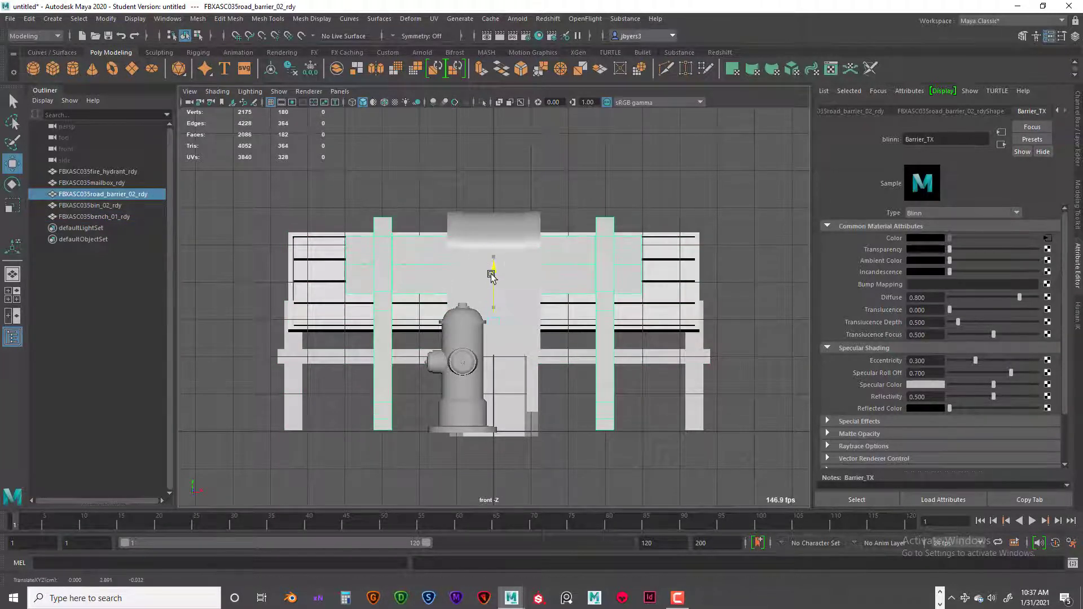
Set the fire hydrant, mailbox and garbage bin on the ground line at about Y 1.8, 2.8 and 2.2.
click(457, 348)
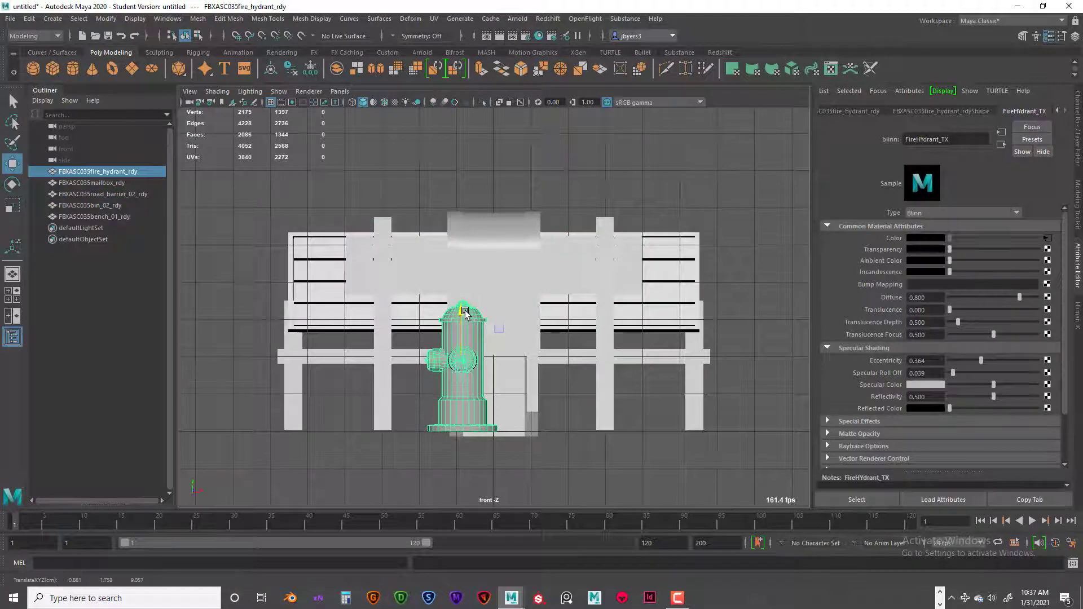
click(518, 344)
drag(496, 266, 498, 283)
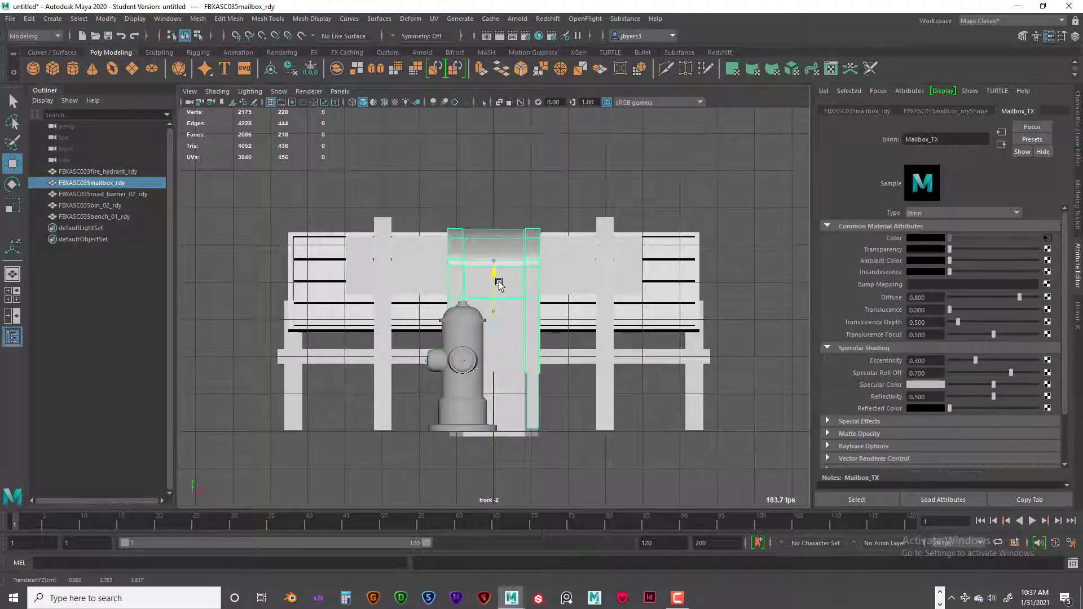
click(502, 414)
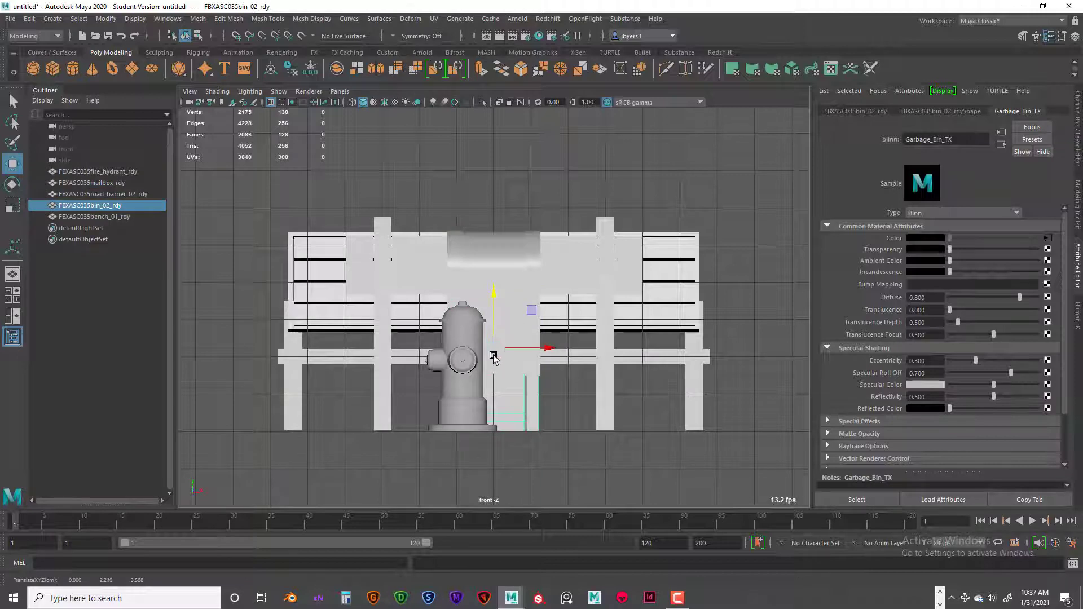
In the side view, turn on grid snapping and move the garbage bin's pivot down to the ground line.
key(space)
key(space)
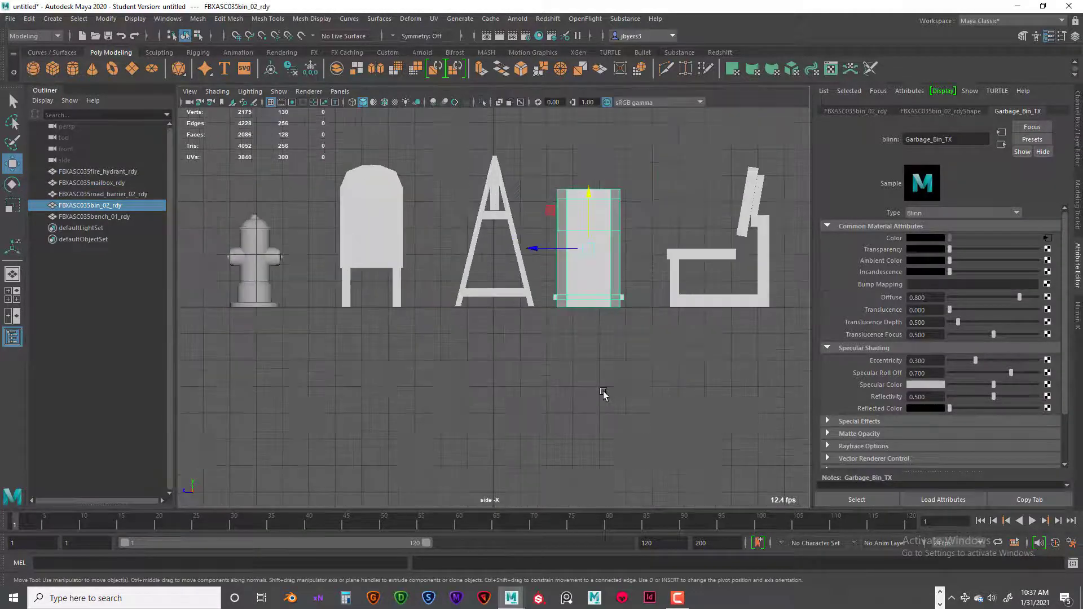
scroll(621, 343, up, 3)
alt+middle_drag(621, 343, 458, 399)
scroll(509, 381, down, 5)
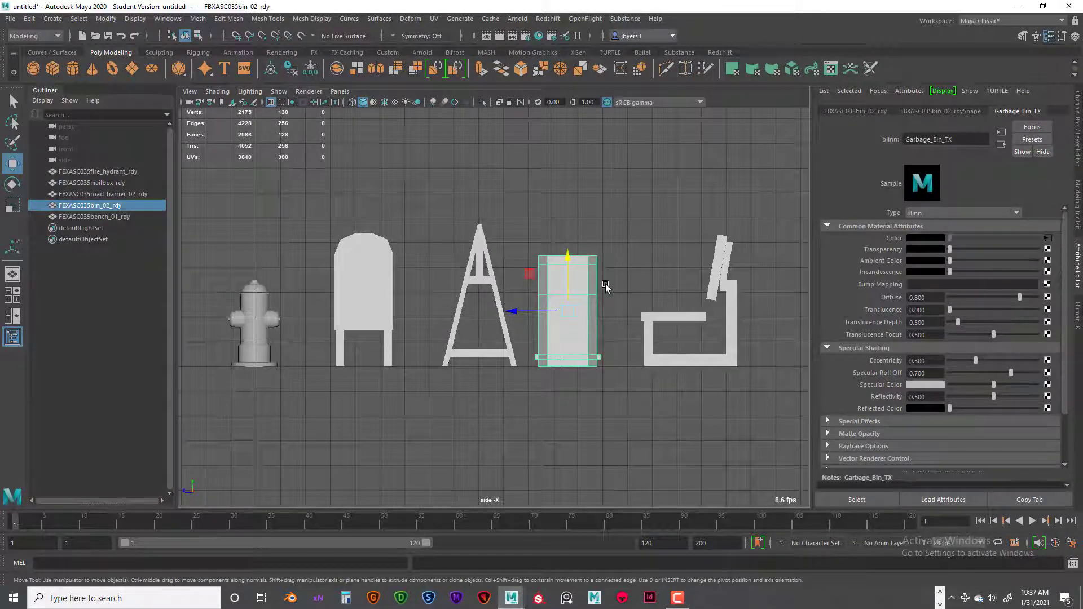
key(d)
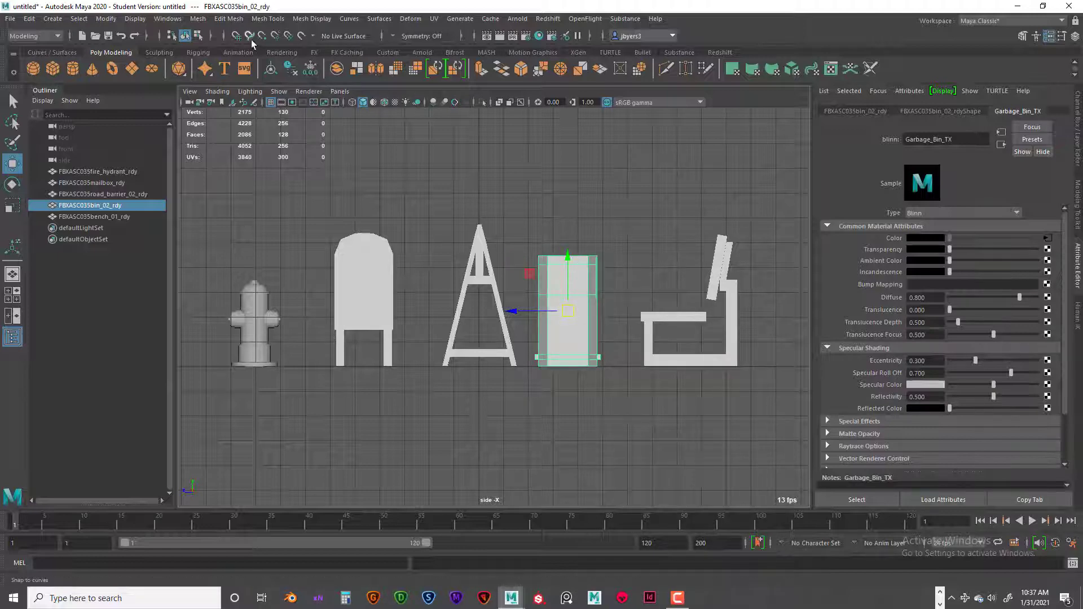
key(d)
drag(567, 260, 568, 305)
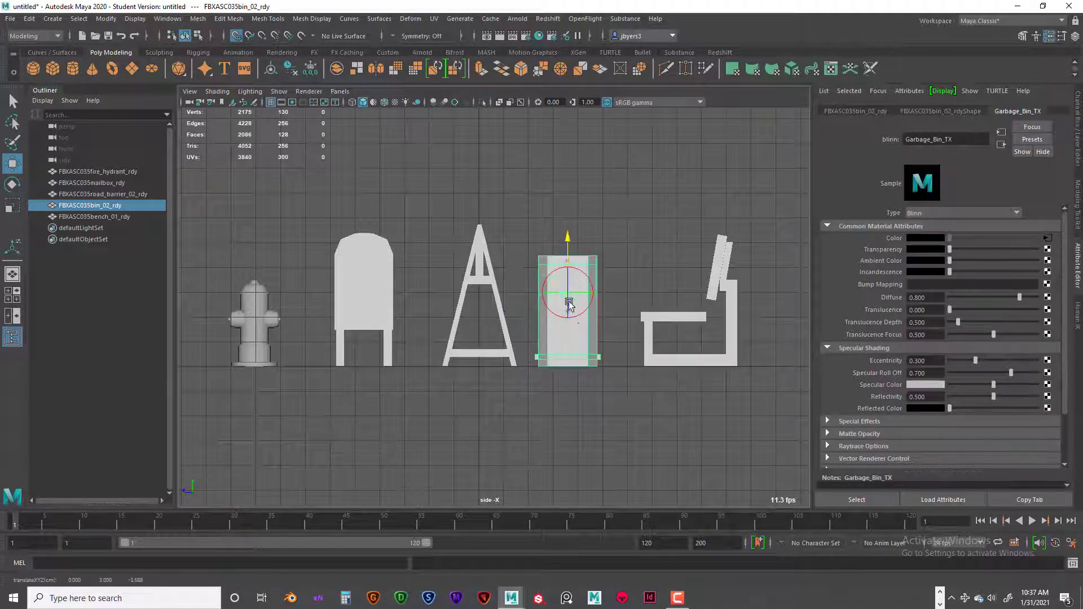
Snap the pivots of the bench and the road barrier down to the ground line at Y 0.
click(708, 256)
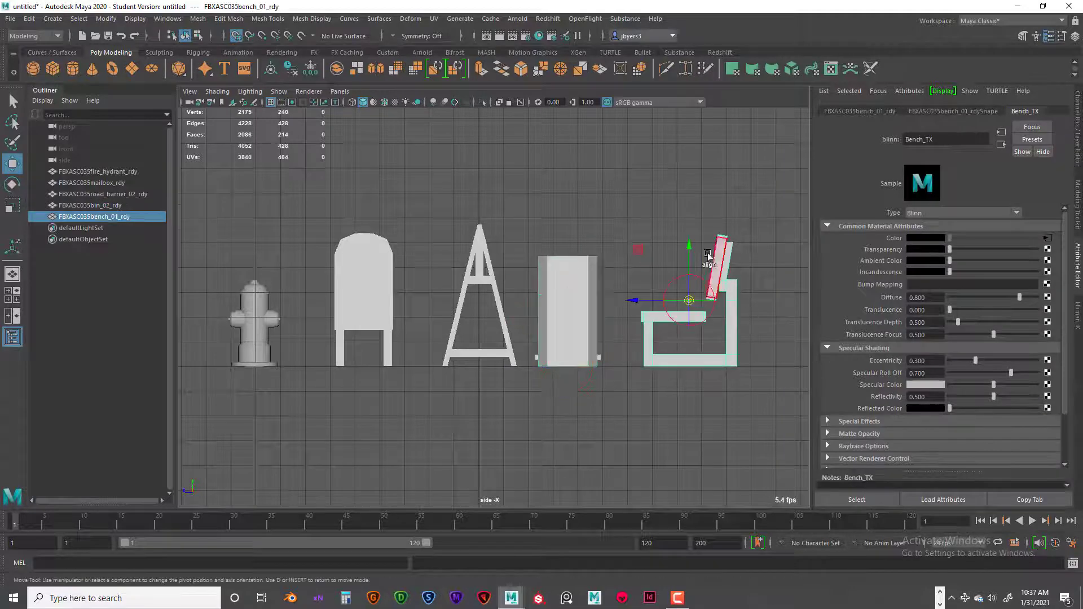
drag(689, 249, 689, 338)
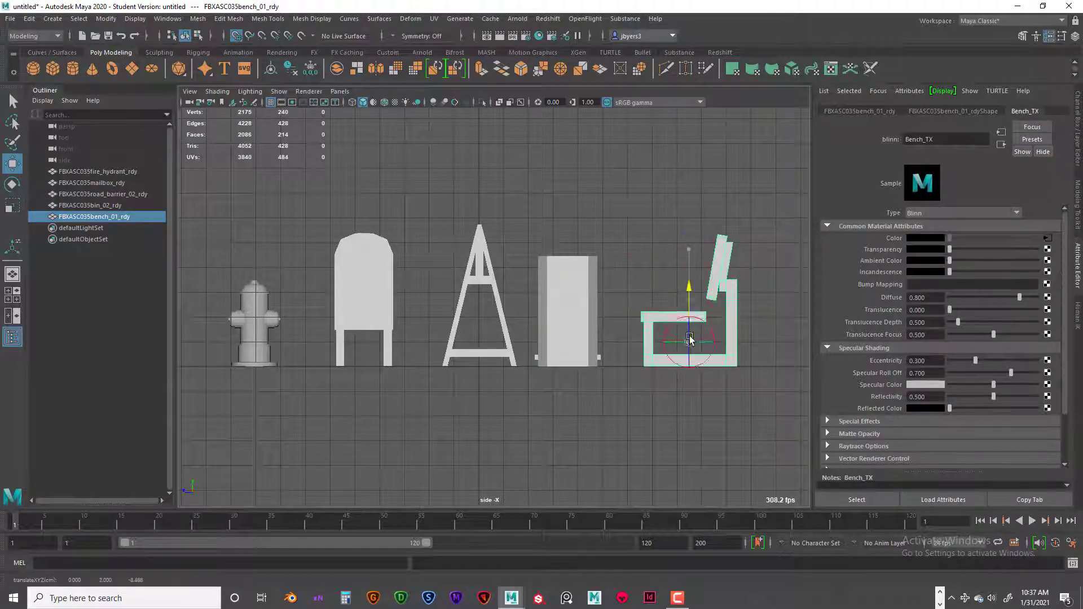
click(478, 273)
key(d)
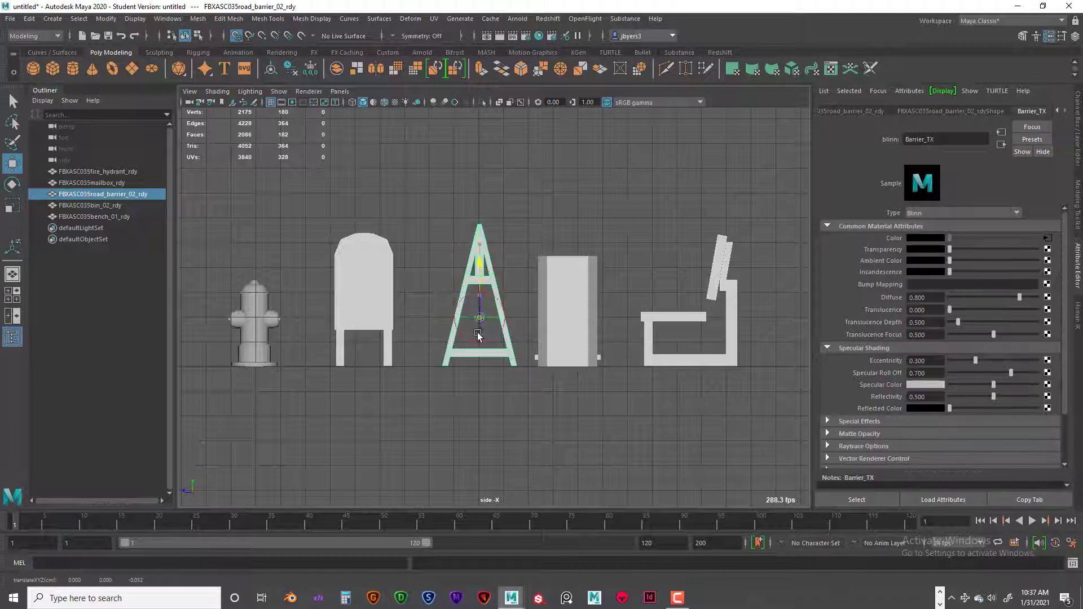
Snap the pivots of the mailbox and the fire hydrant down to the ground line at Y 0.
click(365, 276)
key(d)
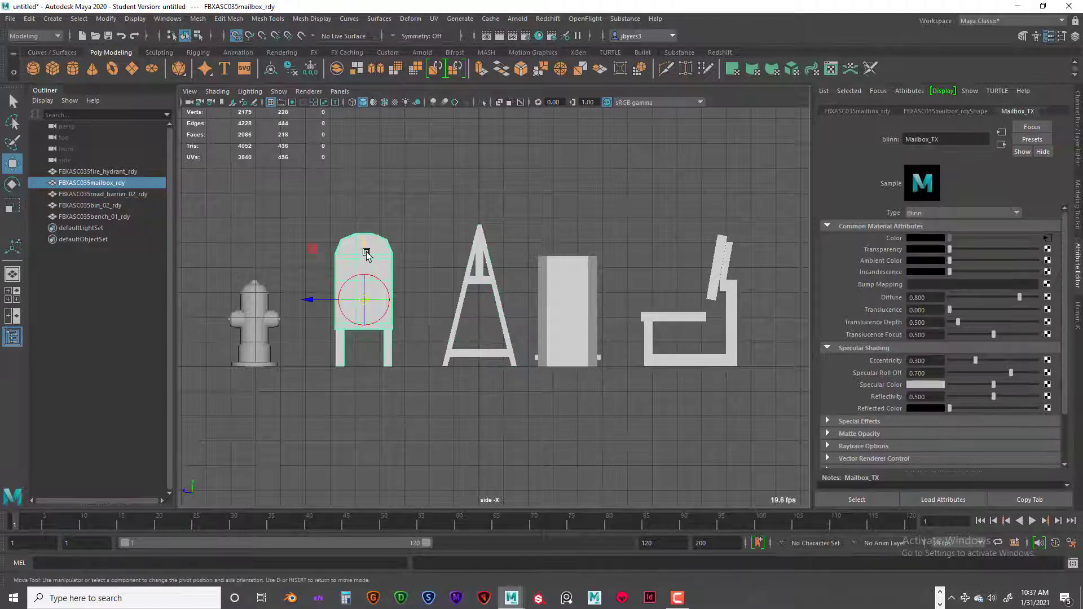
drag(364, 246, 364, 367)
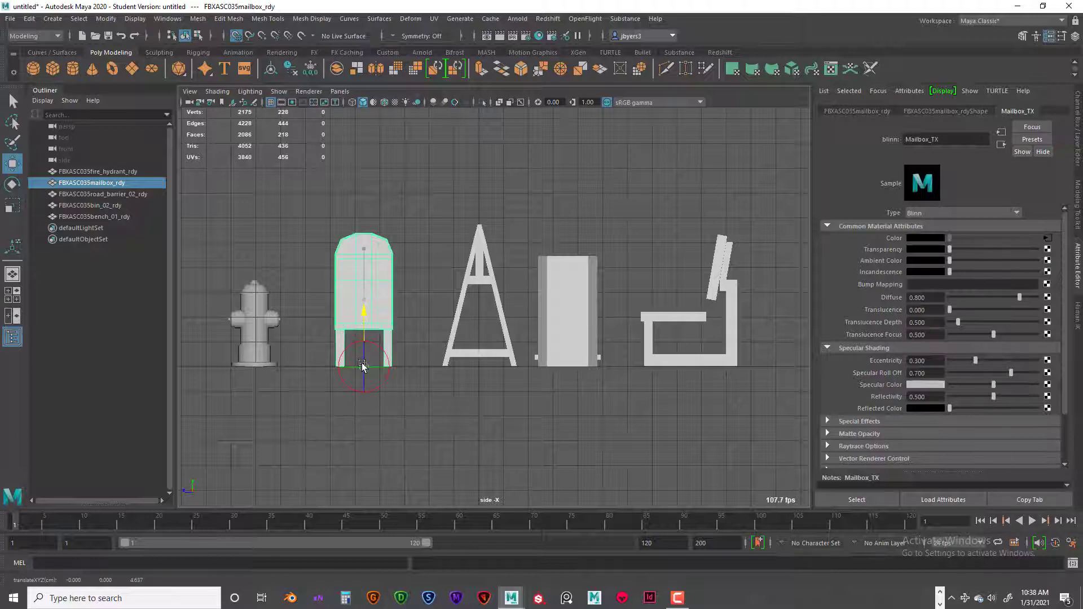
key(d)
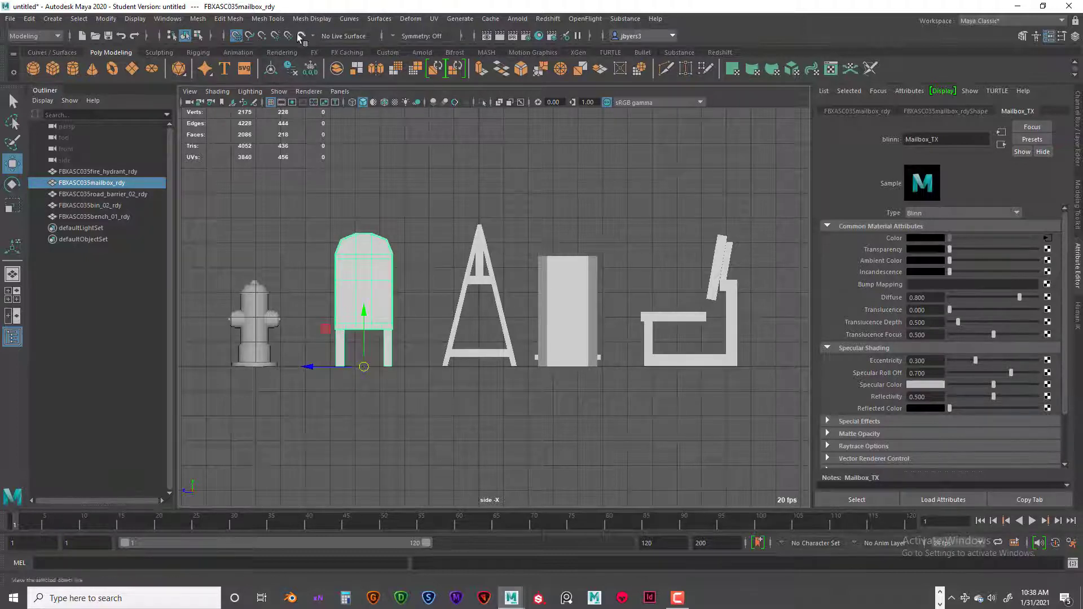
click(269, 294)
key(d)
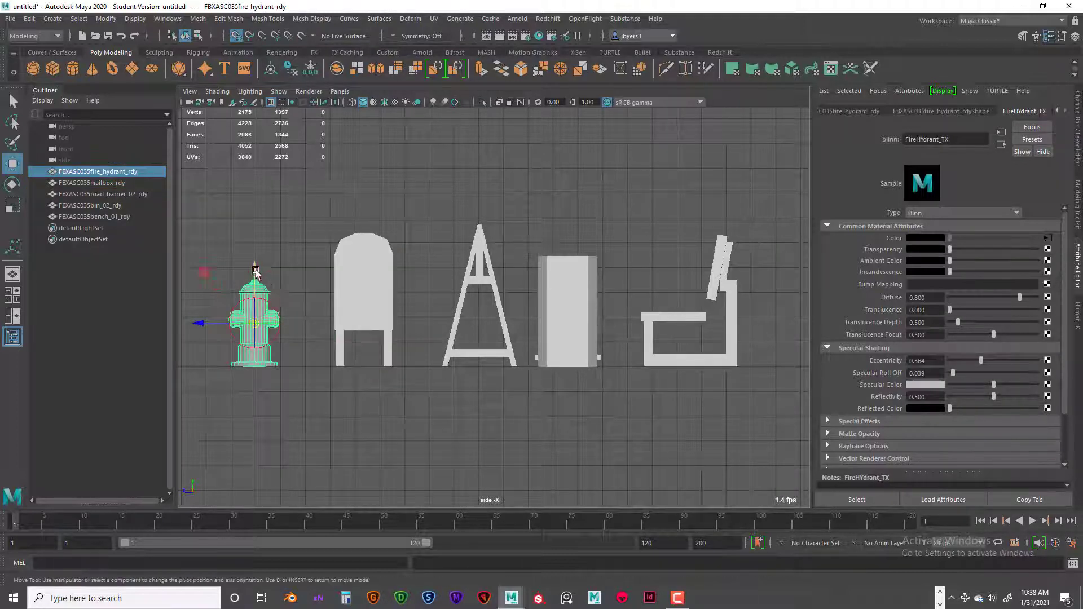
drag(255, 271, 257, 364)
Select each prop in turn to check that its pivot sits at its base on the ground line.
scroll(586, 347, up, 1)
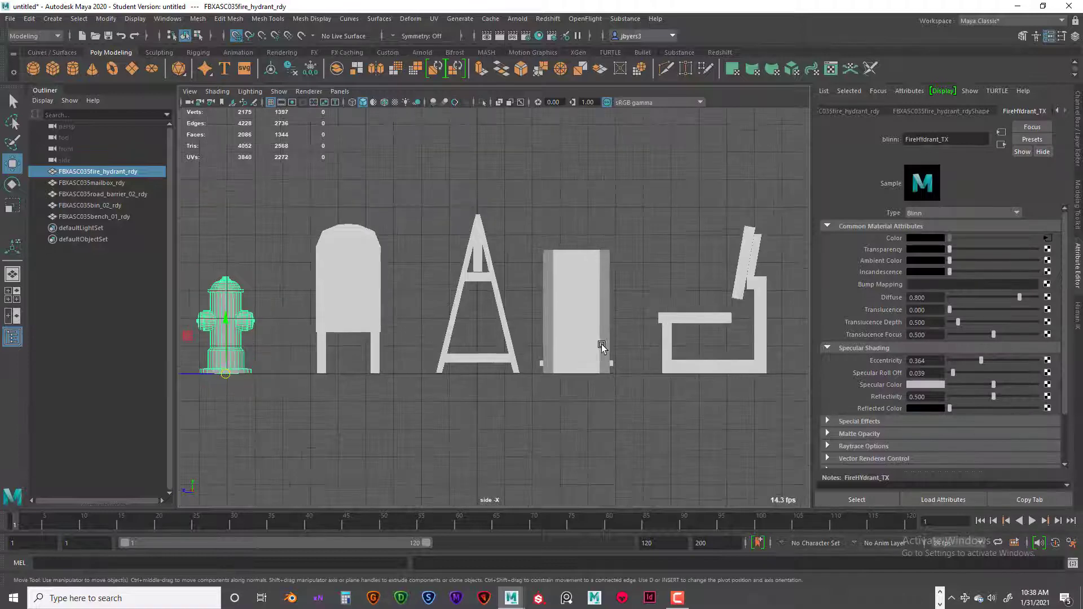
click(564, 353)
click(711, 361)
click(499, 288)
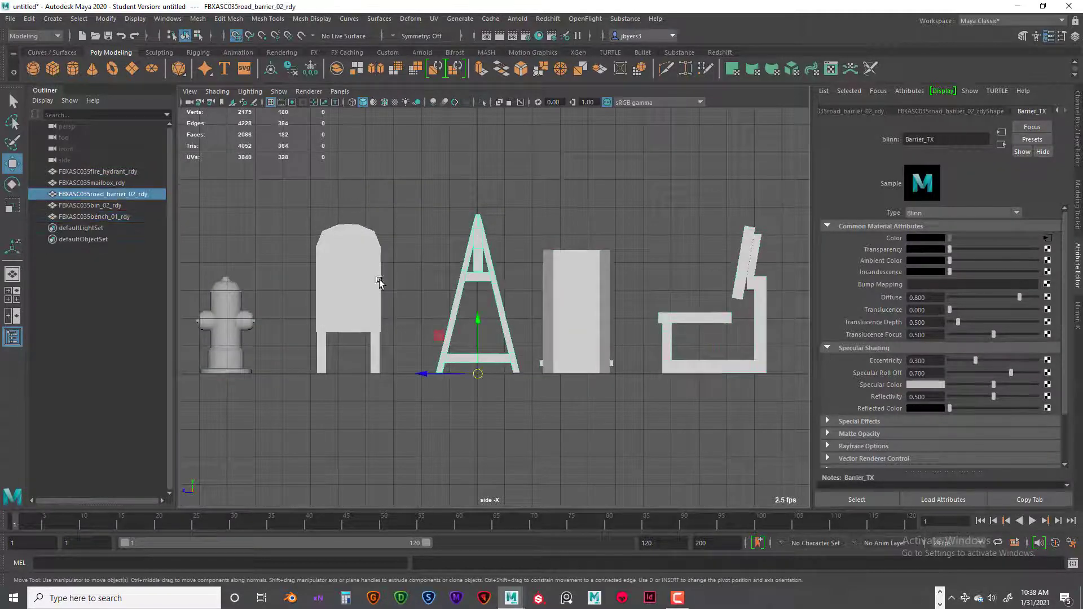
click(345, 288)
click(229, 313)
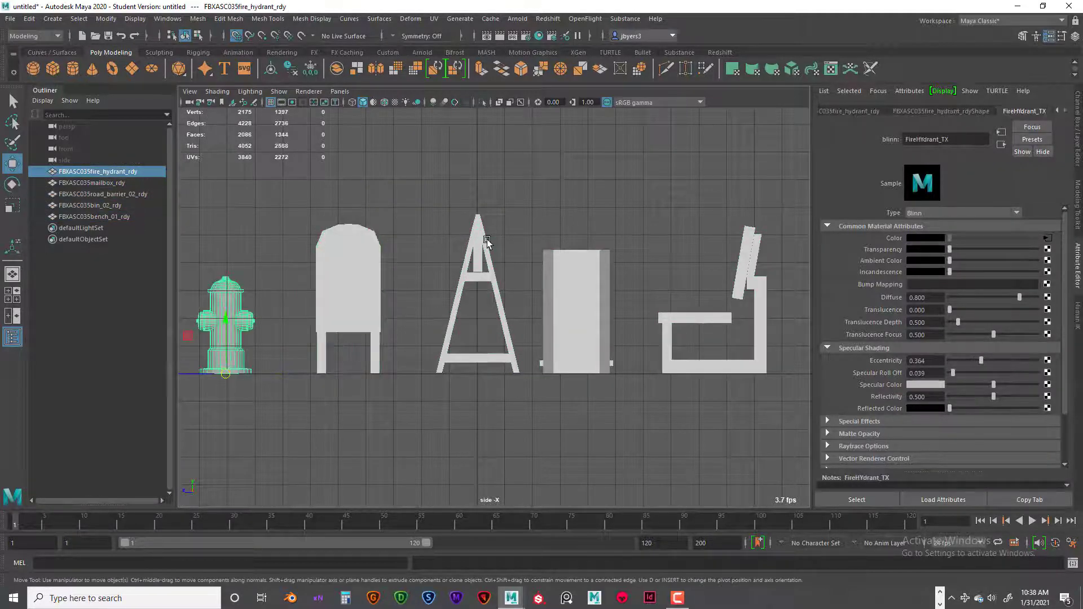
click(581, 347)
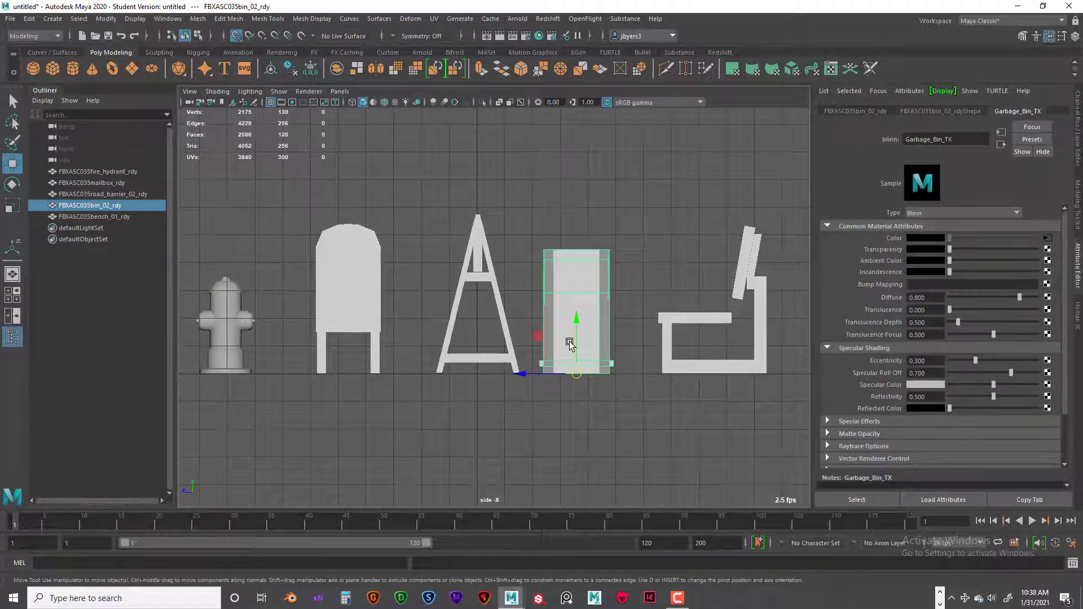
Lower the road barrier slightly along Y so its feet meet the ground line, and snap its pivot back to Y 0.
scroll(572, 339, up, 5)
scroll(508, 254, up, 6)
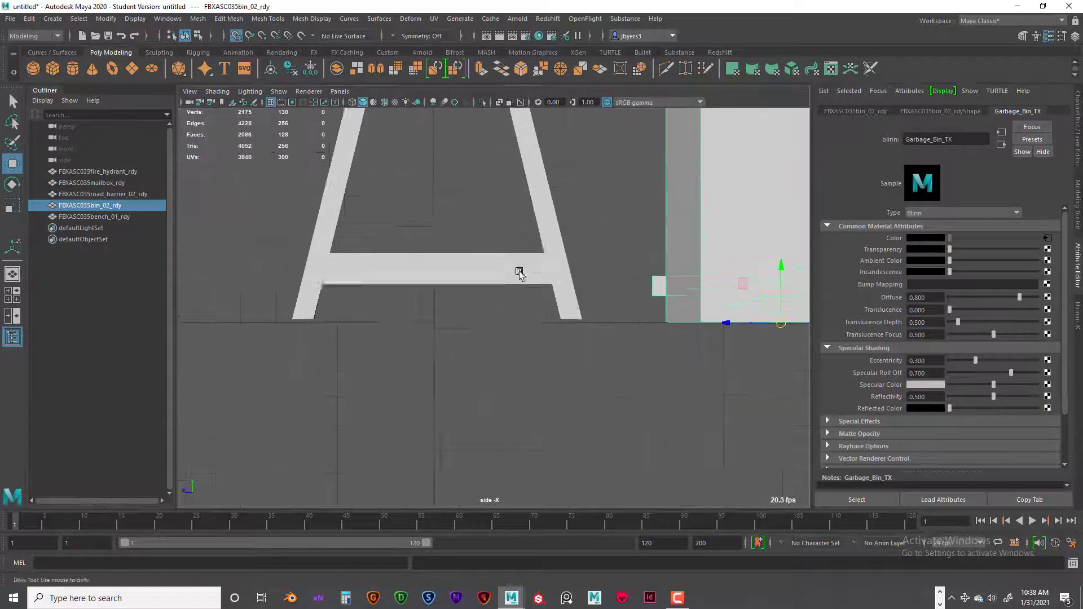
click(600, 238)
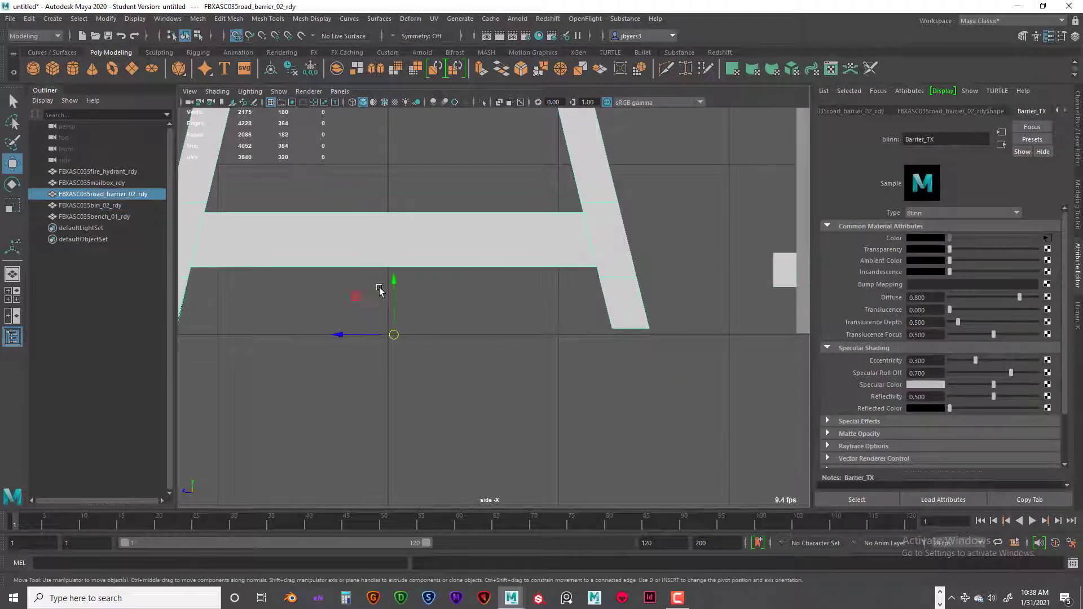
mouse_move(394, 280)
mouse_down()
mouse_move(391, 303)
mouse_move(387, 283)
mouse_move(395, 288)
mouse_up()
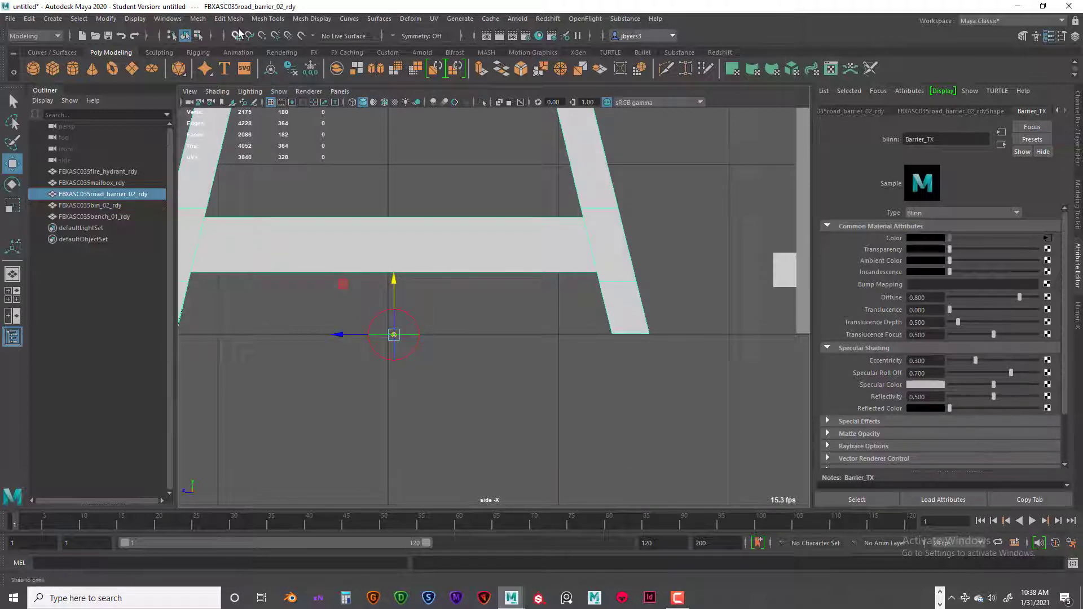
key(d)
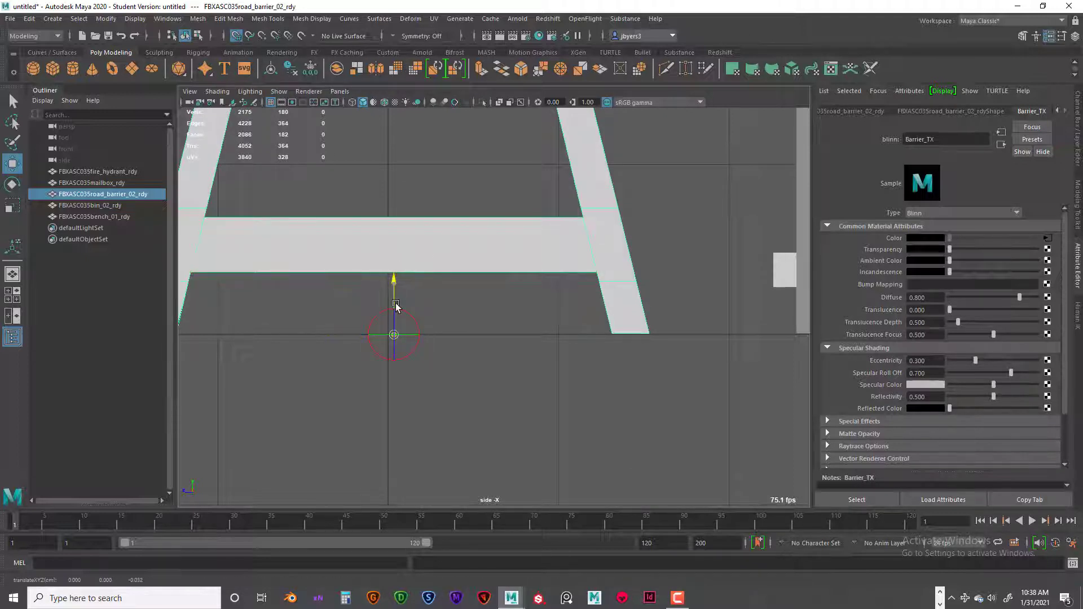
Inspect the bases of the garbage bin, bench and remaining props against the ground line in the side view.
scroll(669, 394, down, 5)
scroll(643, 364, up, 8)
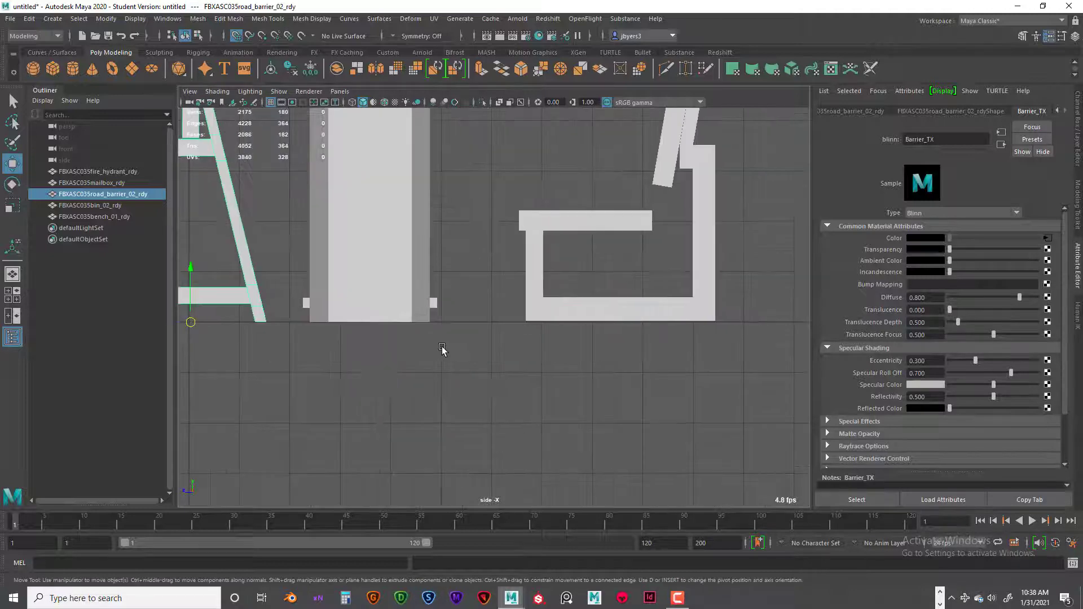
alt+middle_drag(502, 347, 447, 368)
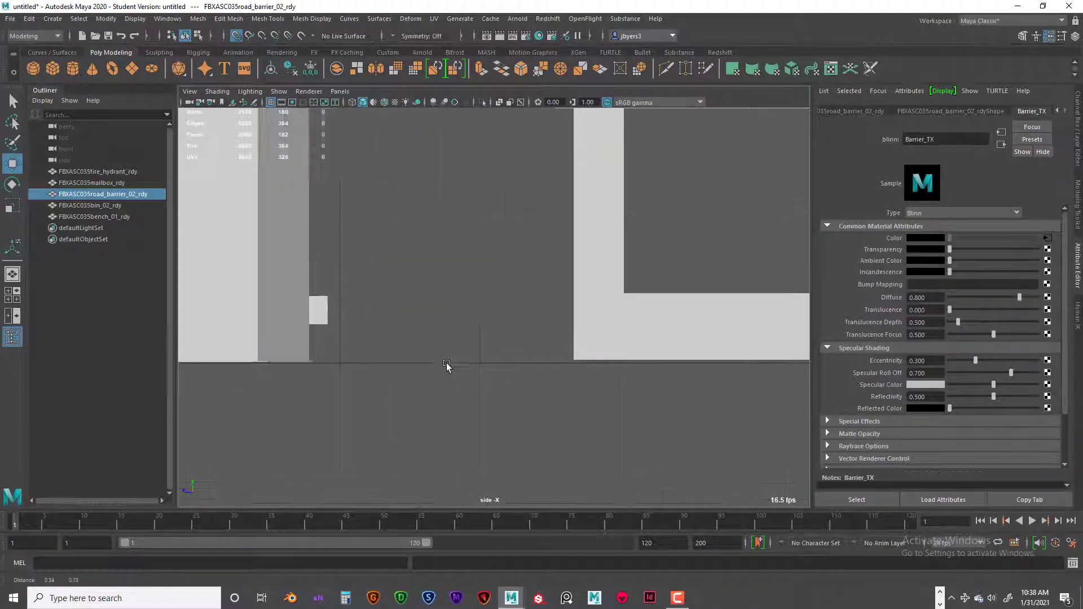
click(573, 343)
scroll(573, 343, down, 5)
alt+middle_drag(587, 339, 515, 345)
scroll(495, 347, up, 5)
scroll(495, 346, up, 3)
scroll(424, 353, down, 10)
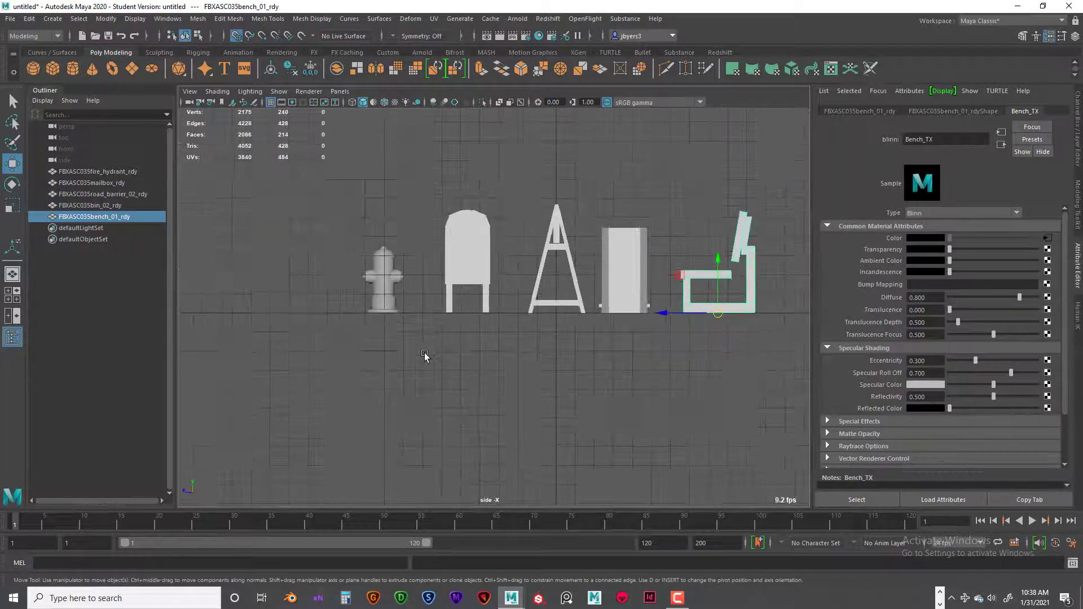
alt+middle_drag(411, 354, 420, 361)
Return to the perspective view, clear the selection and look over the arranged row of props.
key(space)
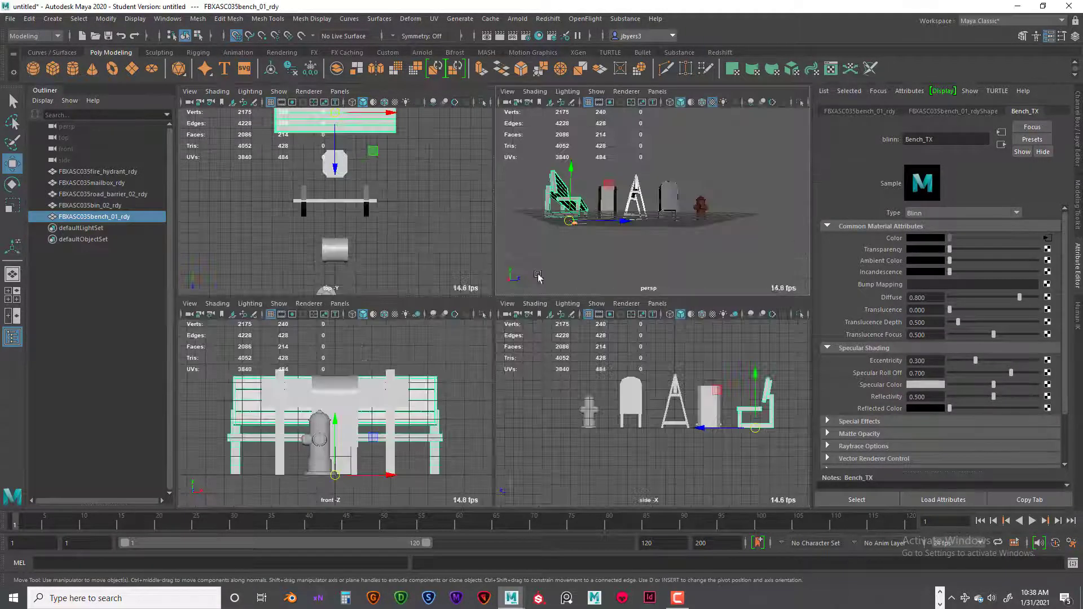
key(space)
alt+drag(537, 273, 581, 386)
click(581, 386)
scroll(578, 345, up, 8)
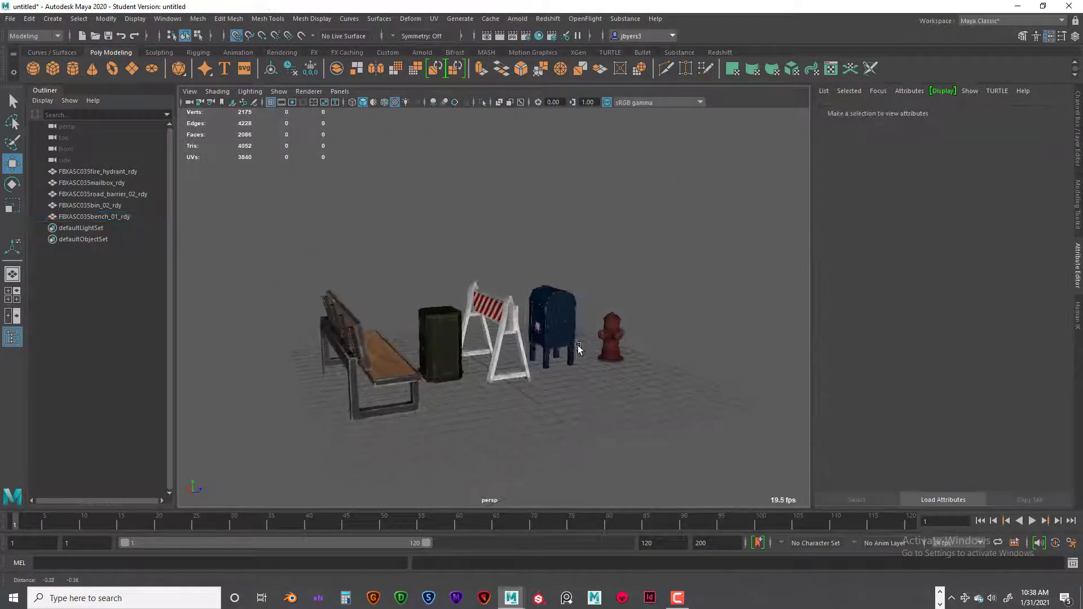
scroll(584, 337, down, 4)
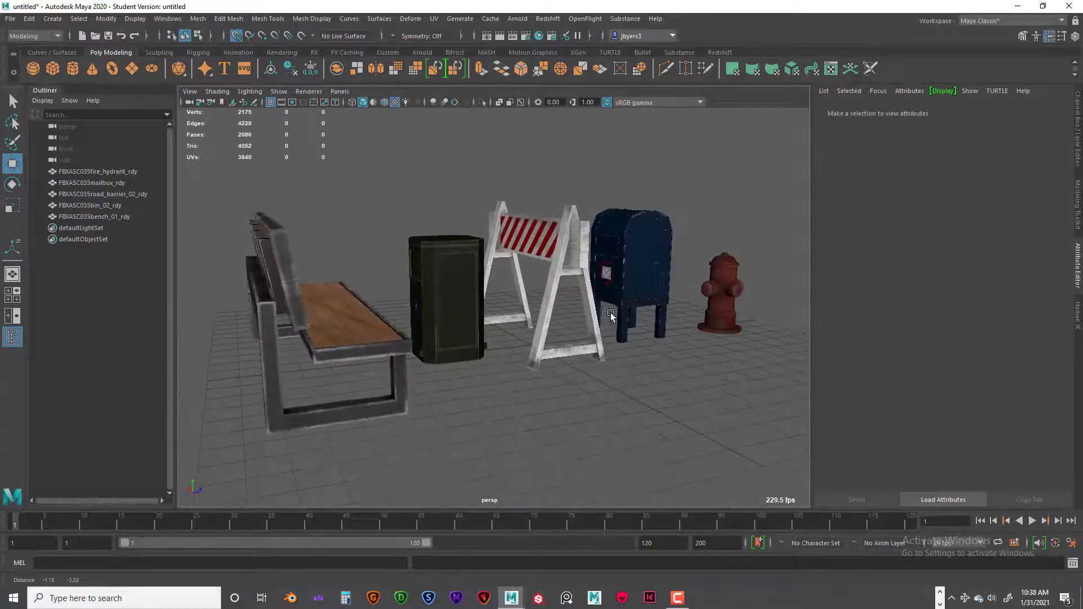